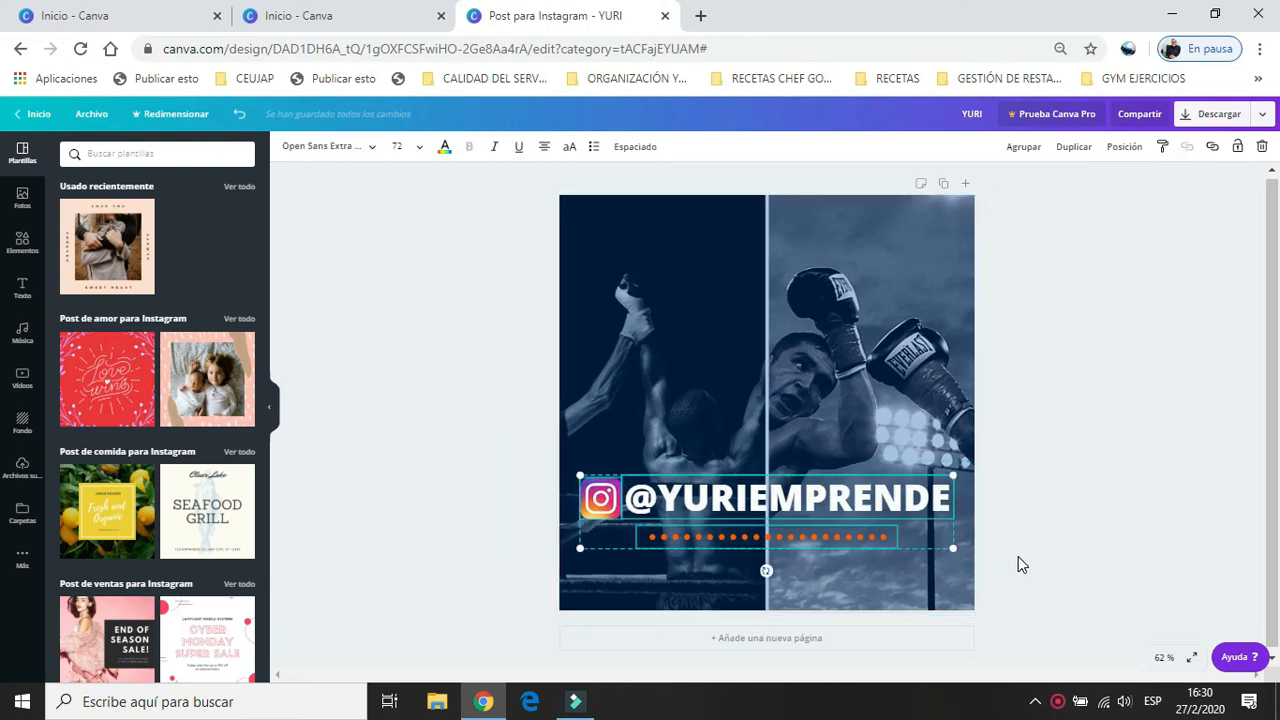
# Clear the page by deleting the Instagram handle group, the blue overlay and the boxing photo grid.
pyautogui.press('Delete')
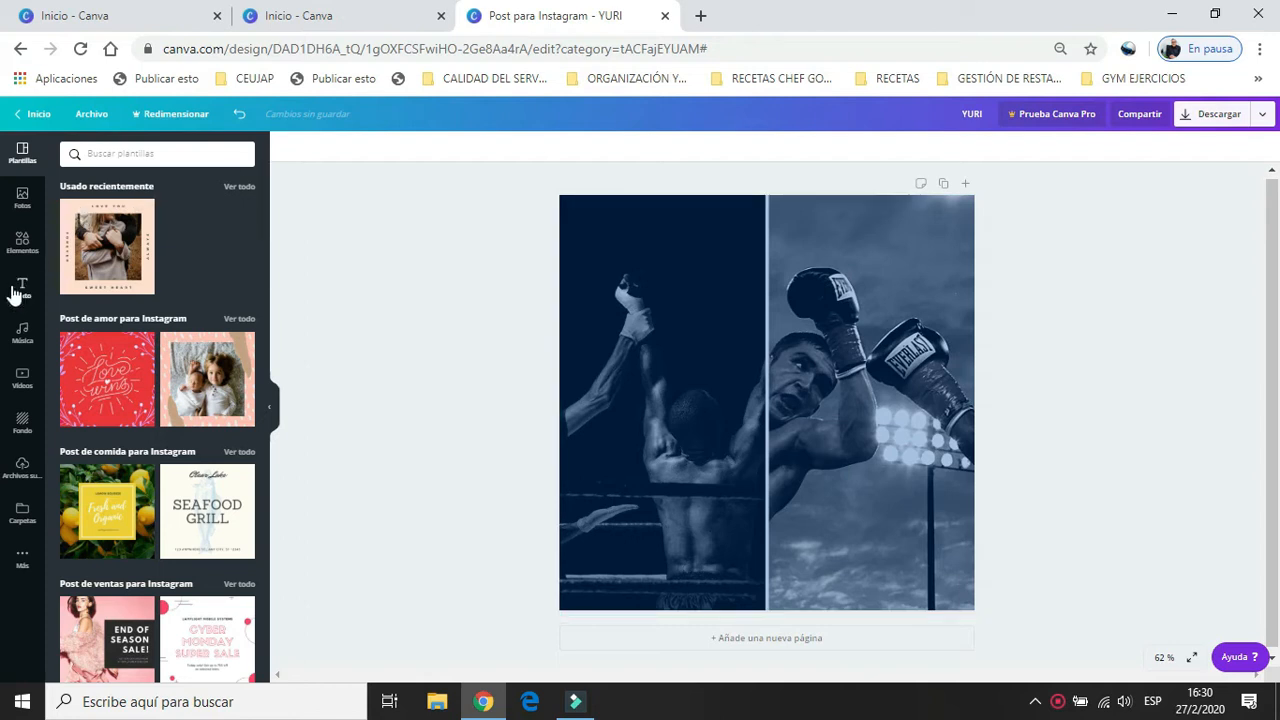
pyautogui.click(591, 235)
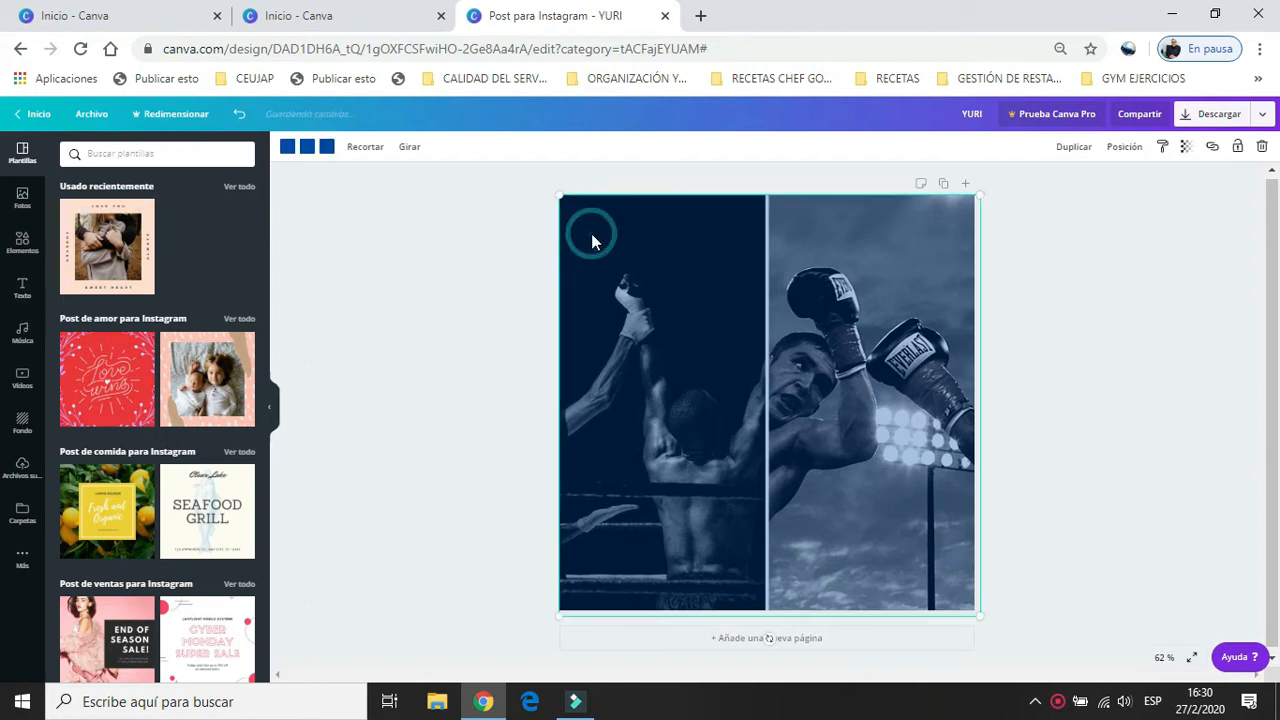
pyautogui.click(1262, 146)
pyautogui.click(869, 279)
pyautogui.click(1262, 148)
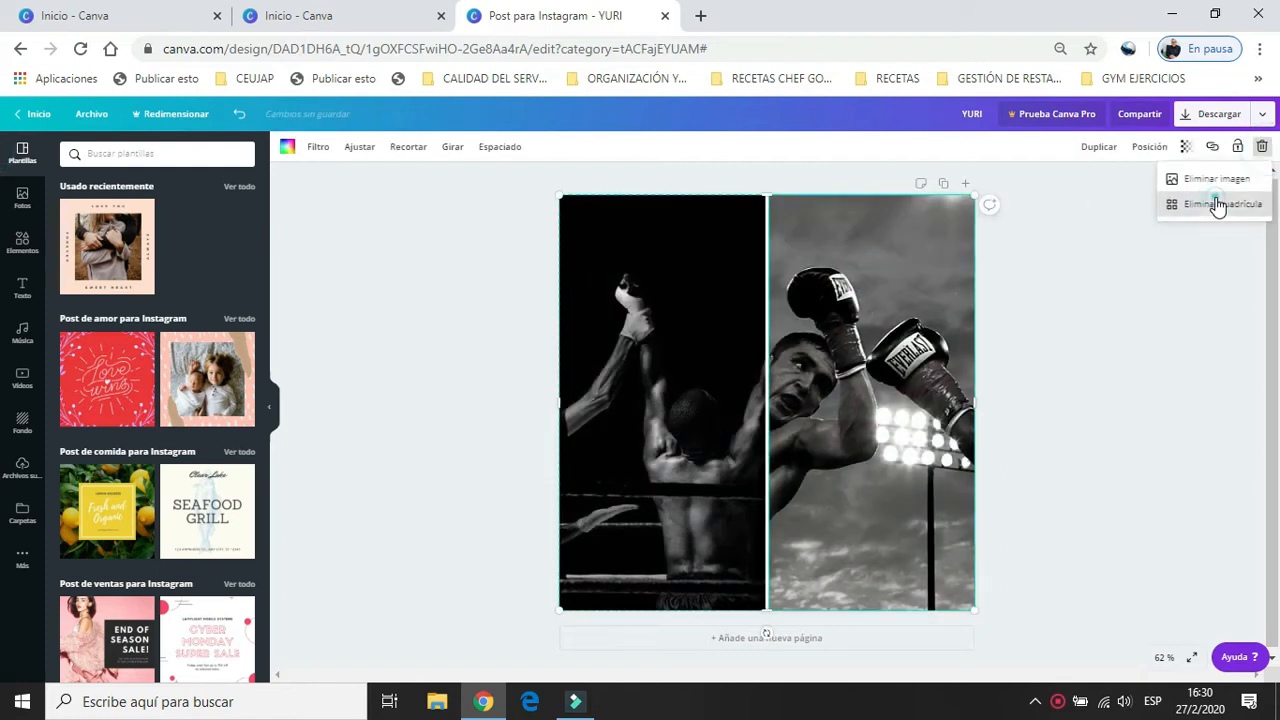
pyautogui.click(1216, 204)
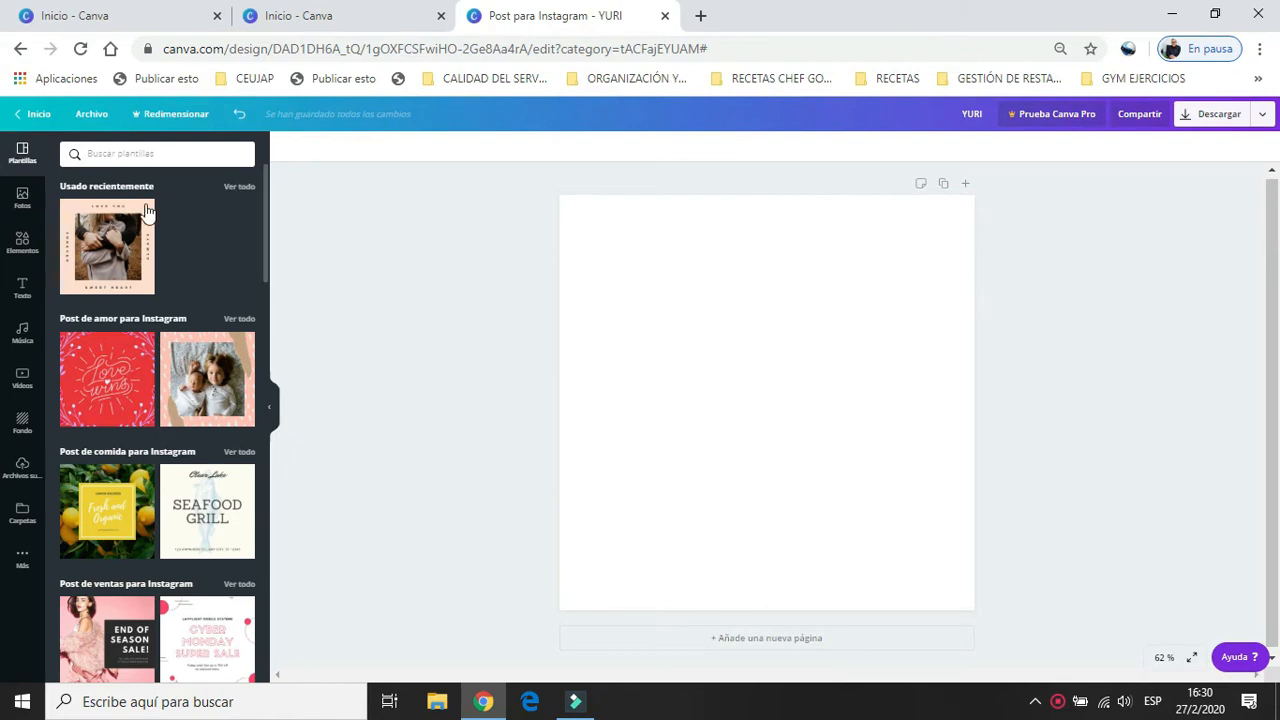
# Add a heading reading "VISITA NUESTRA TIENDA" and place it centred near the upper edge of the page.
pyautogui.click(23, 285)
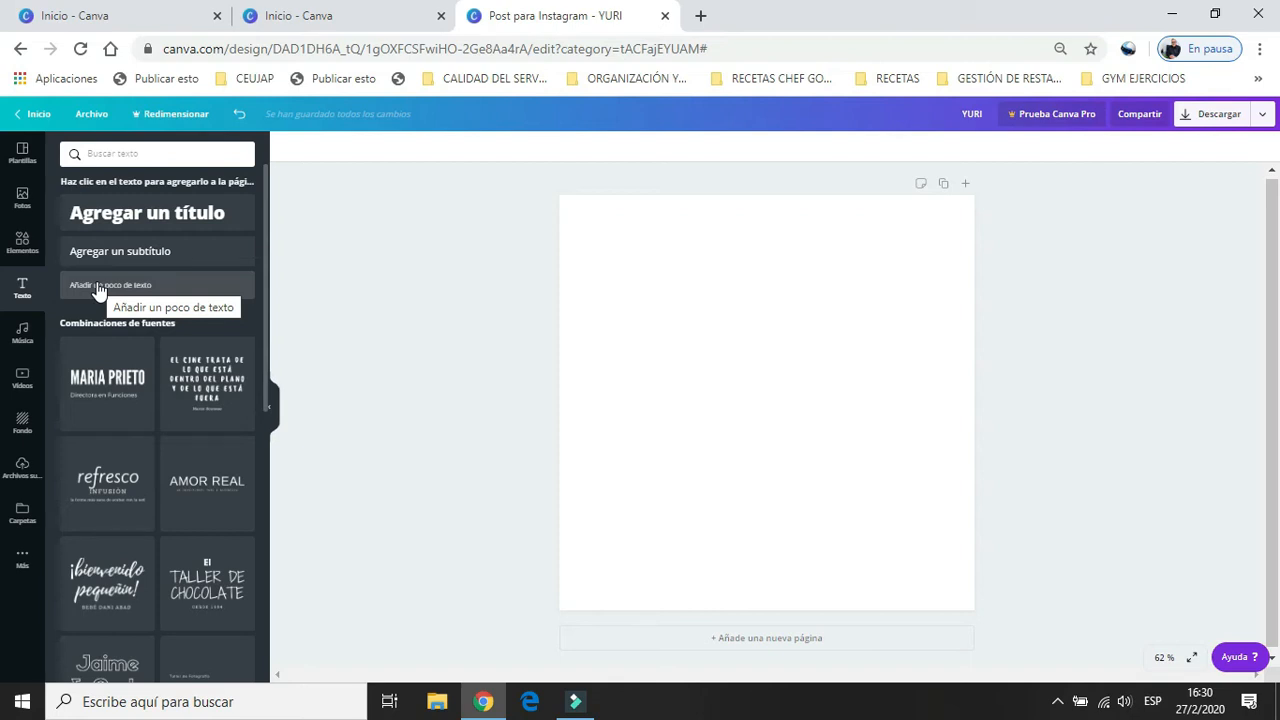
pyautogui.click(128, 224)
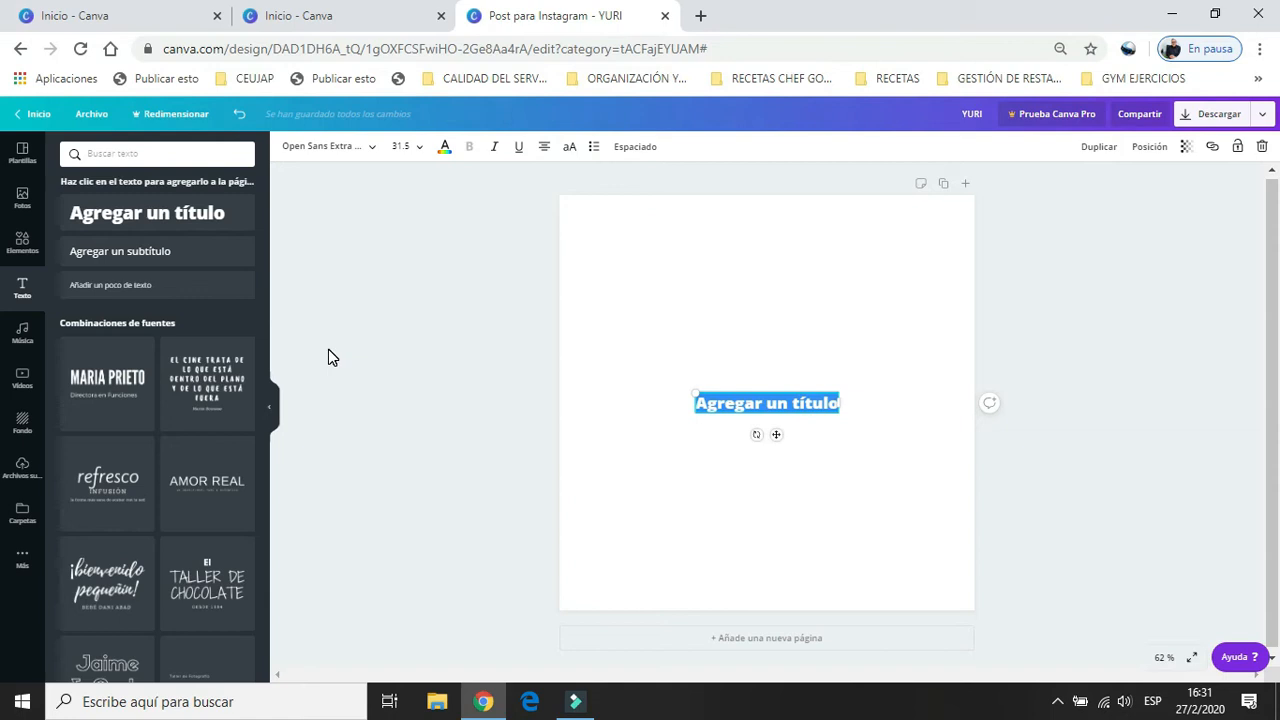
pyautogui.write('VISTA')
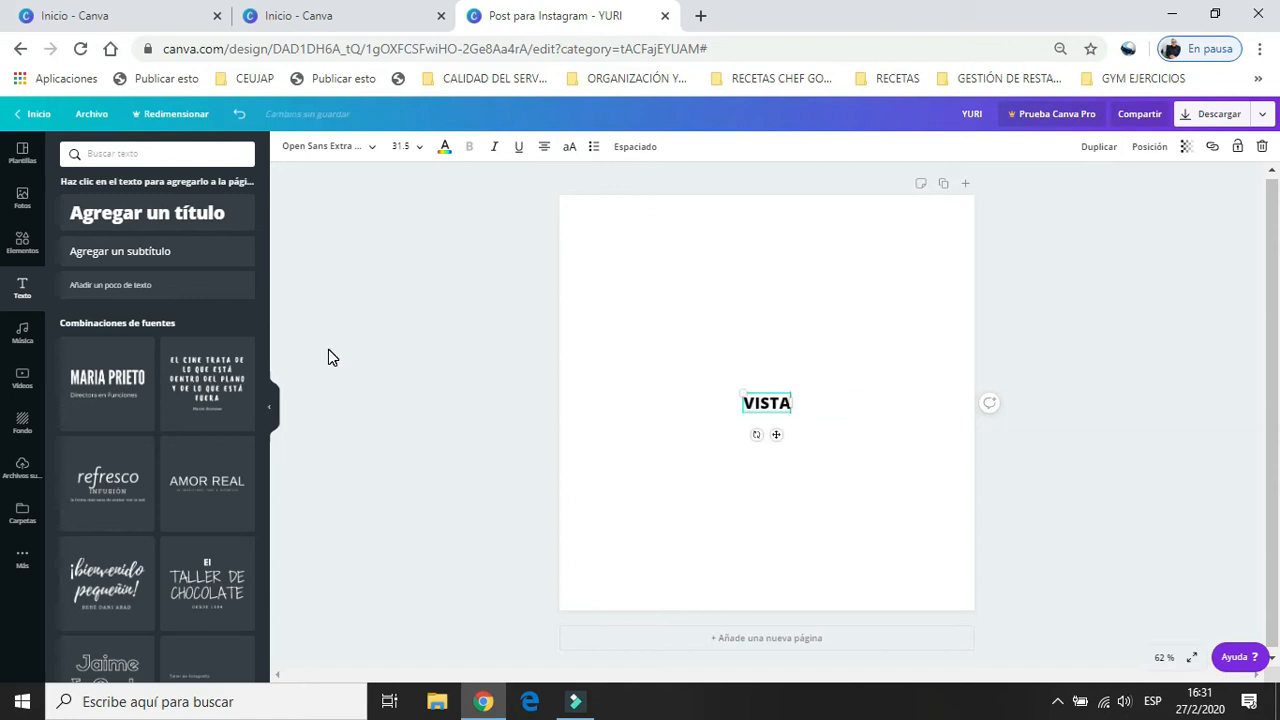
pyautogui.write(' NUESTRA TIENDA')
pyautogui.click(701, 402)
pyautogui.write('I')
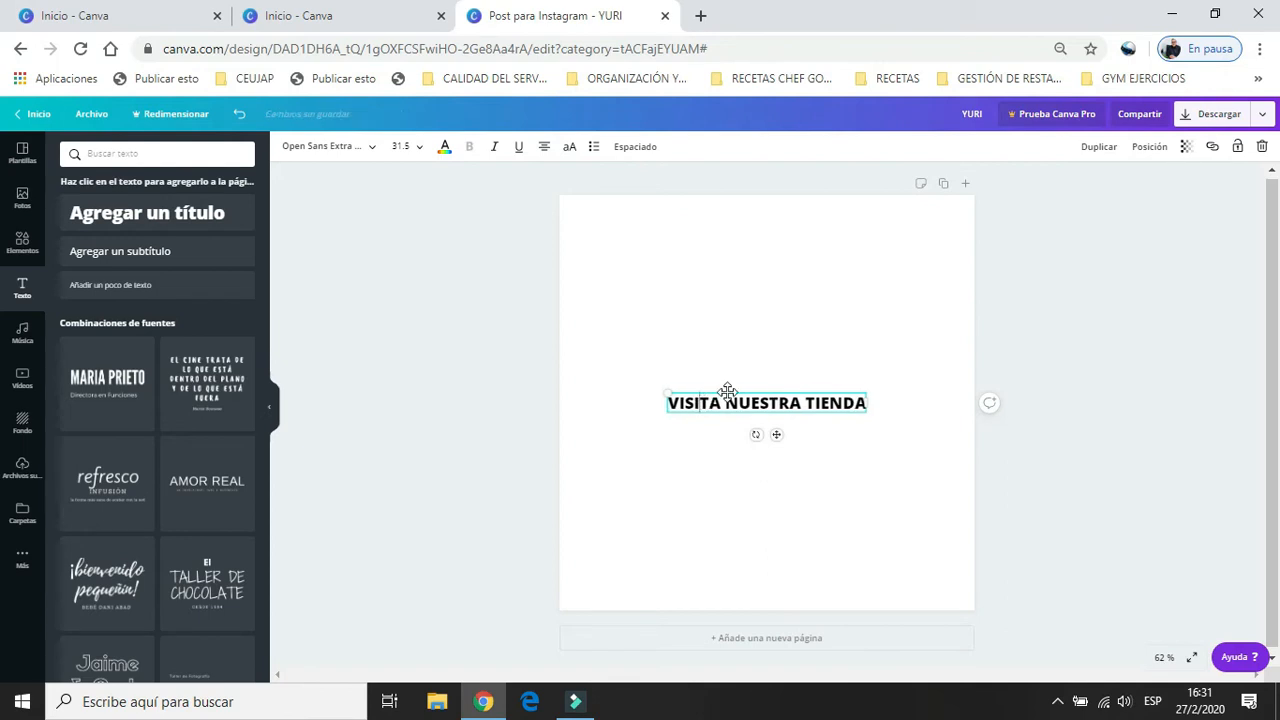
pyautogui.click(767, 390)
pyautogui.moveTo(783, 333); pyautogui.dragTo(766, 246)
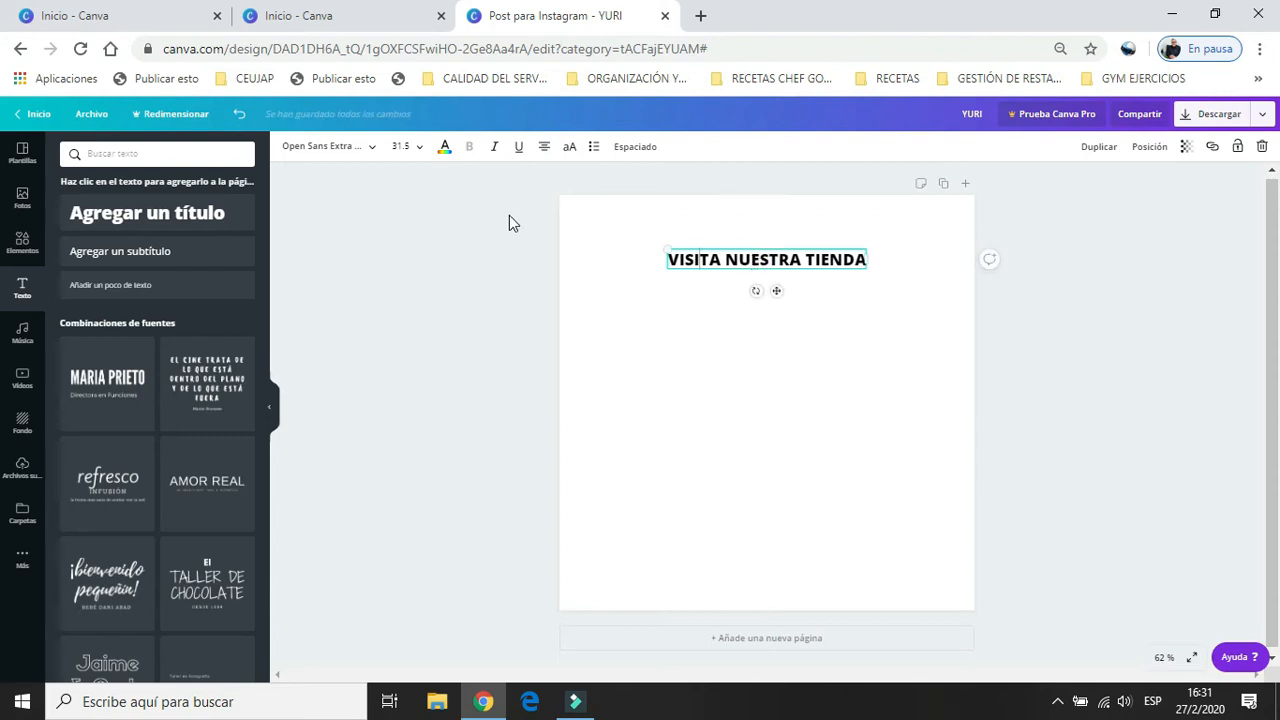
# Add a subheading reading "UBICADA EN EL C.C." below the heading.
pyautogui.click(80, 256)
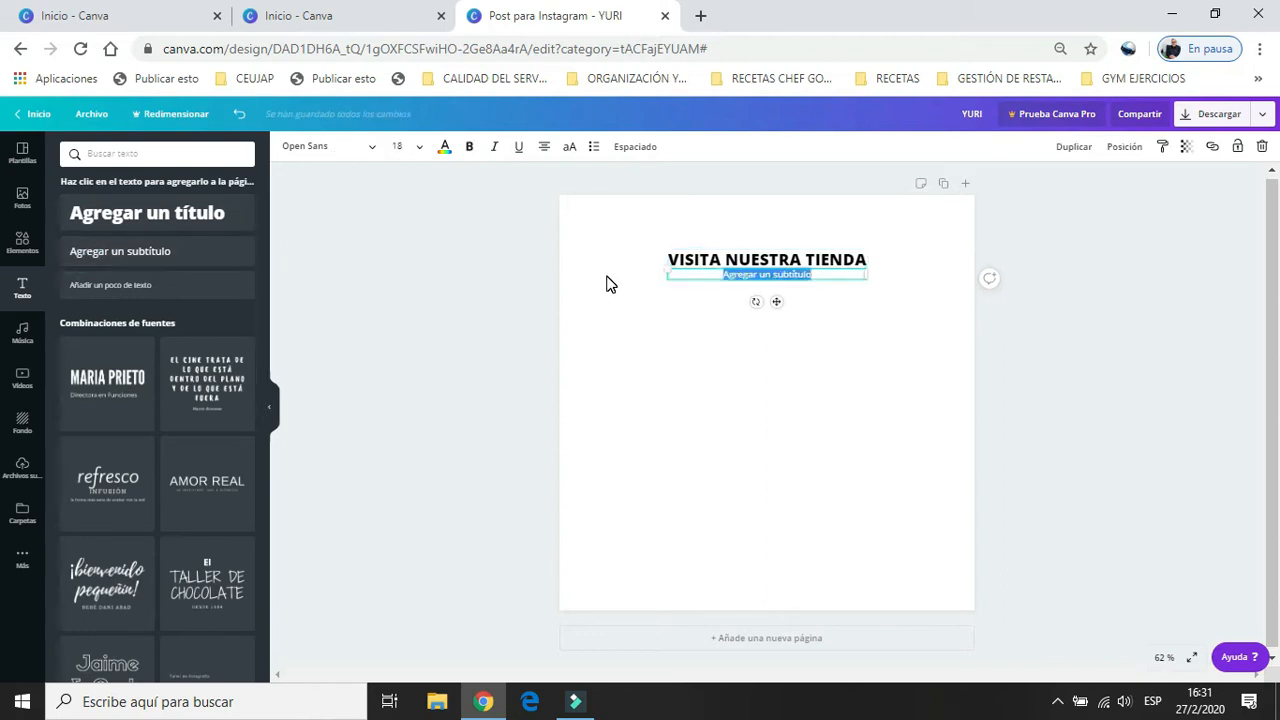
pyautogui.write('UBICADA EN')
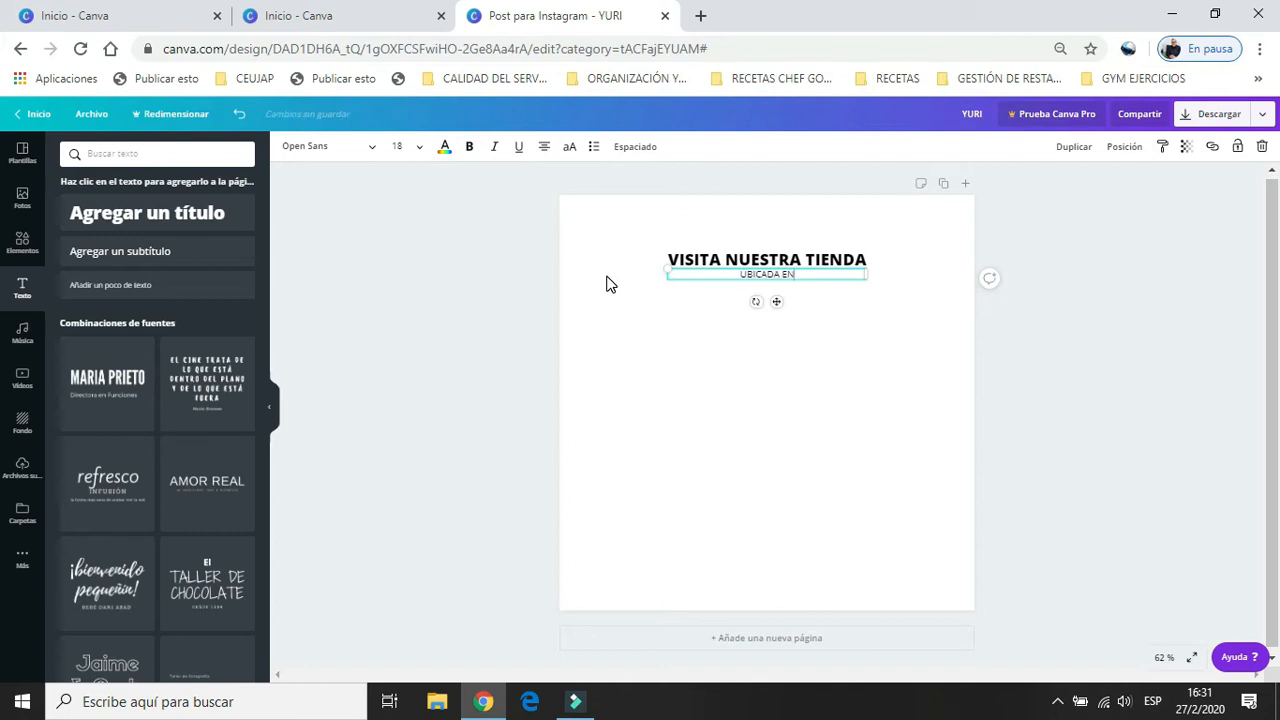
pyautogui.write(' EL C.C.')
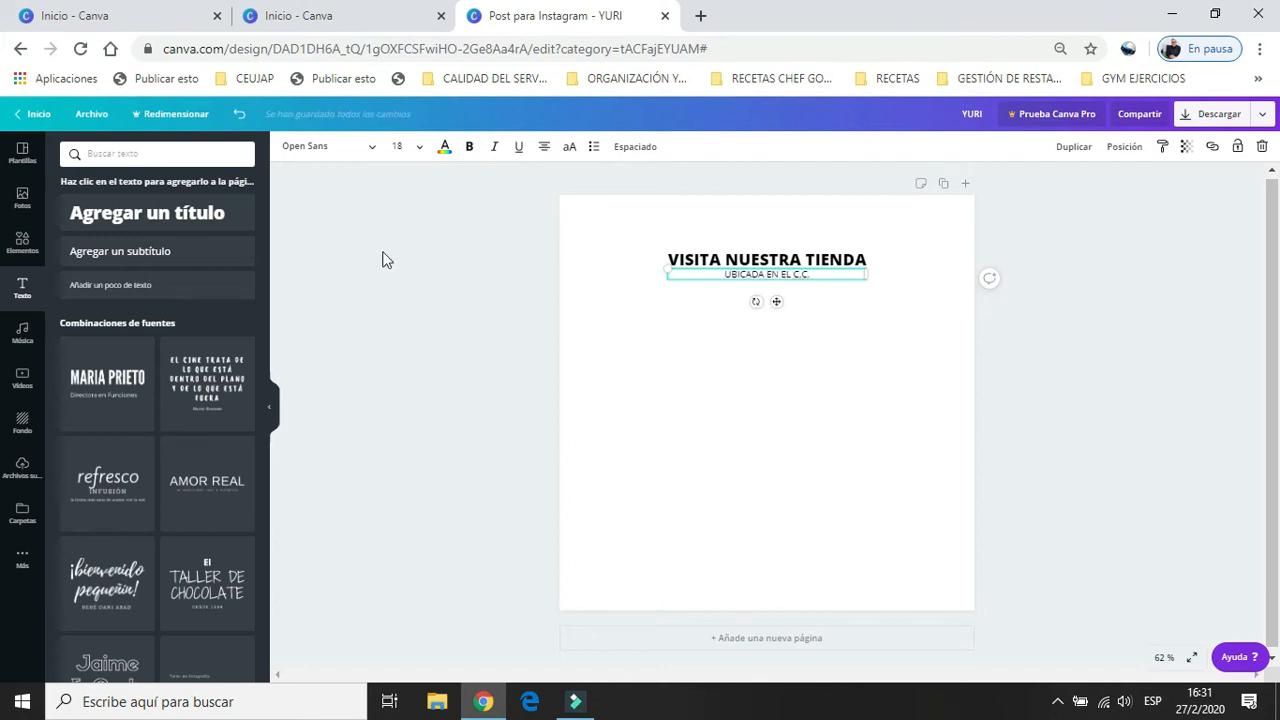
# Add a small body text line reading "VENDEMOS DE TODO" below the subheading.
pyautogui.click(135, 283)
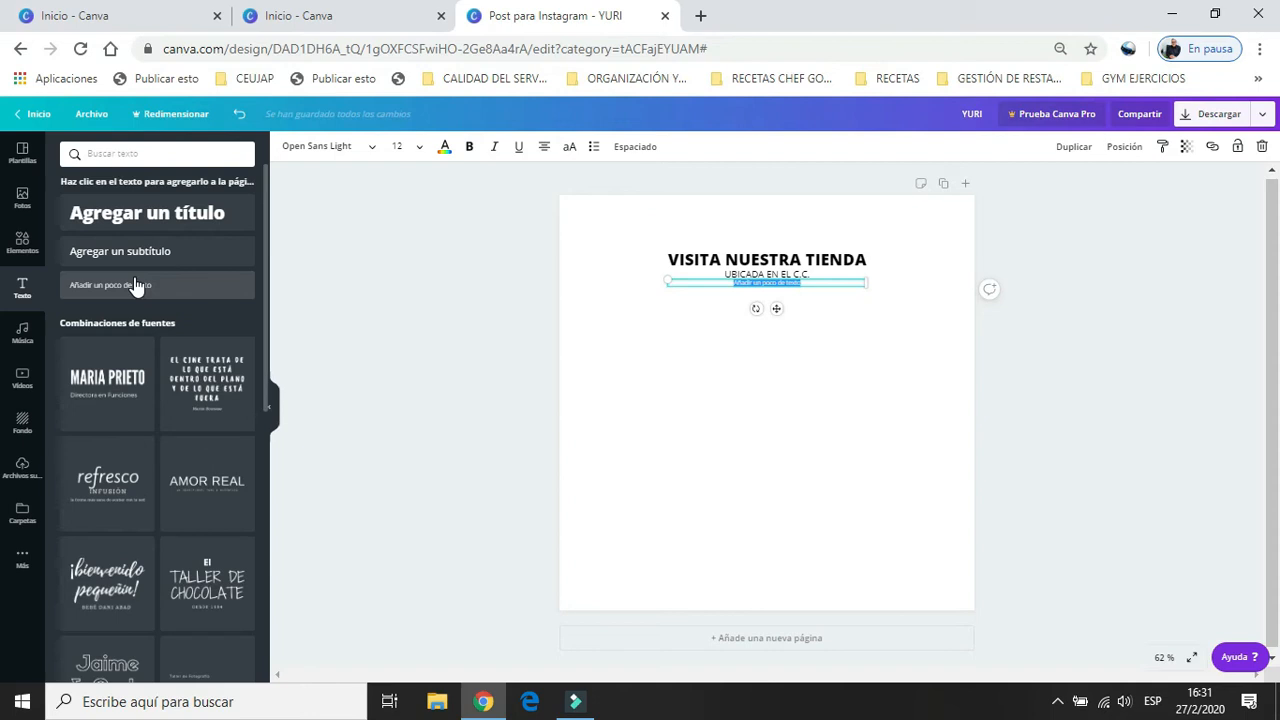
pyautogui.write('VENDEMOS DE TODO')
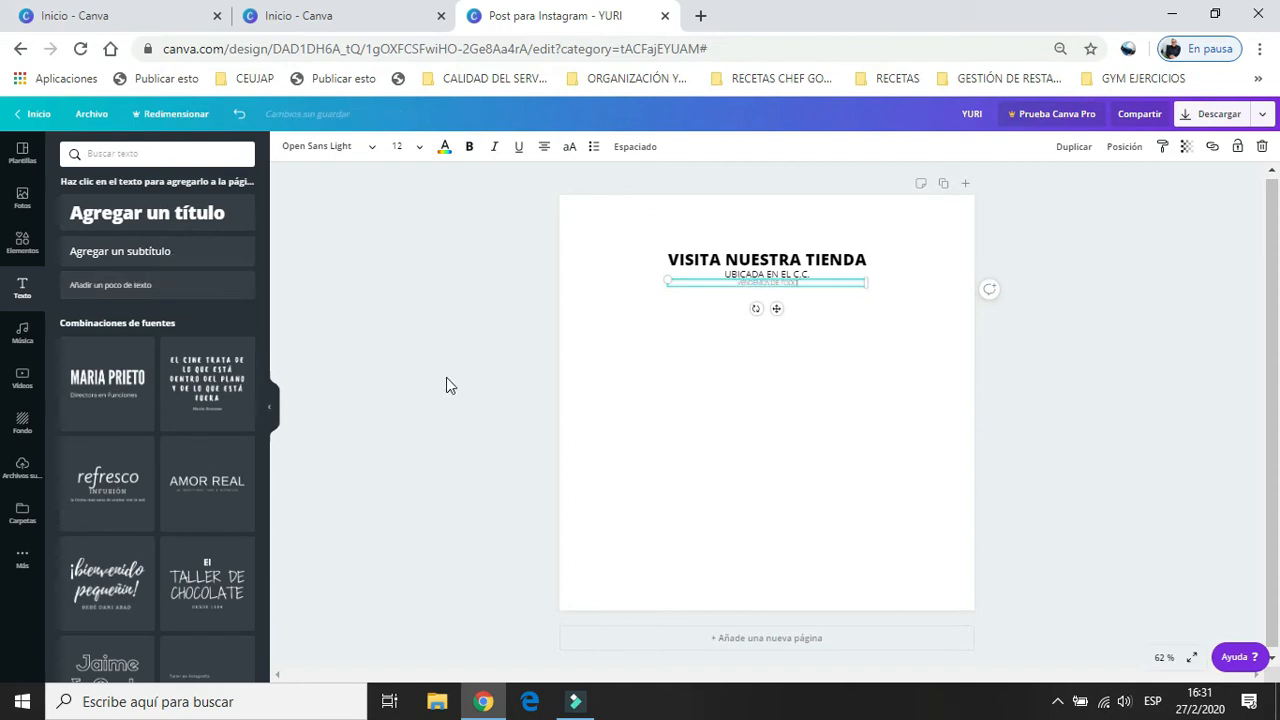
pyautogui.click(709, 387)
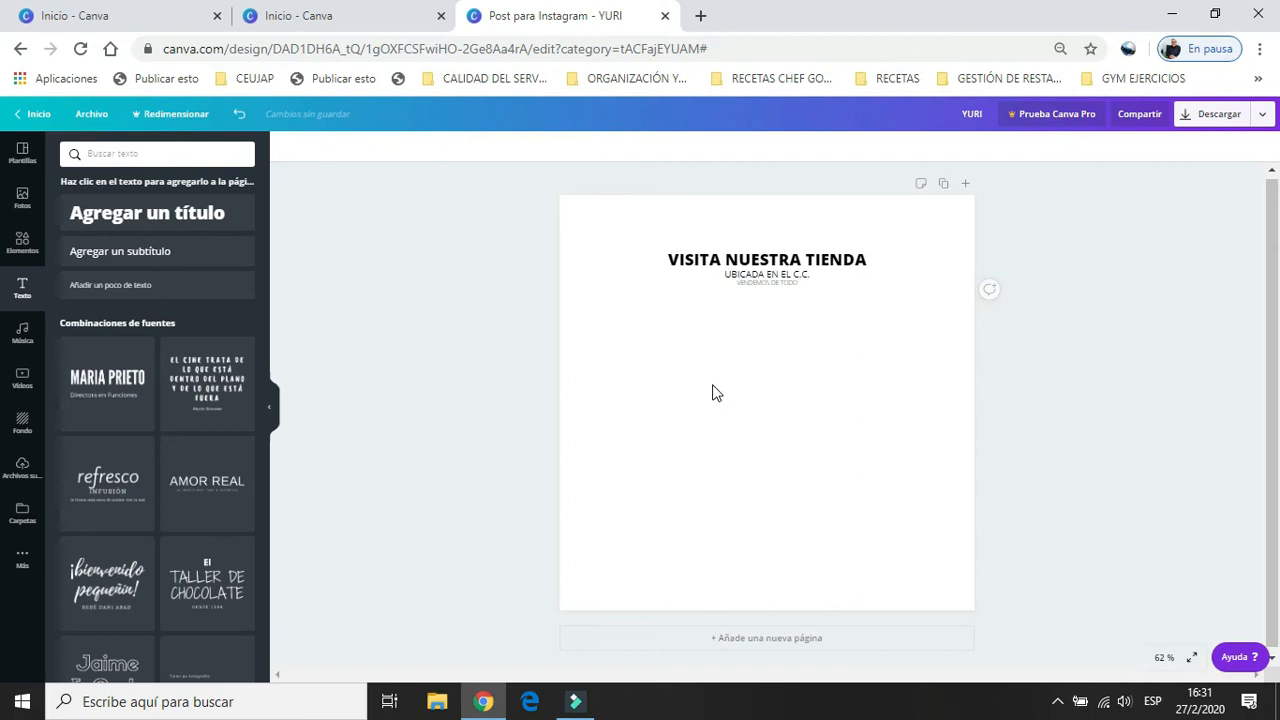
pyautogui.click(1164, 657)
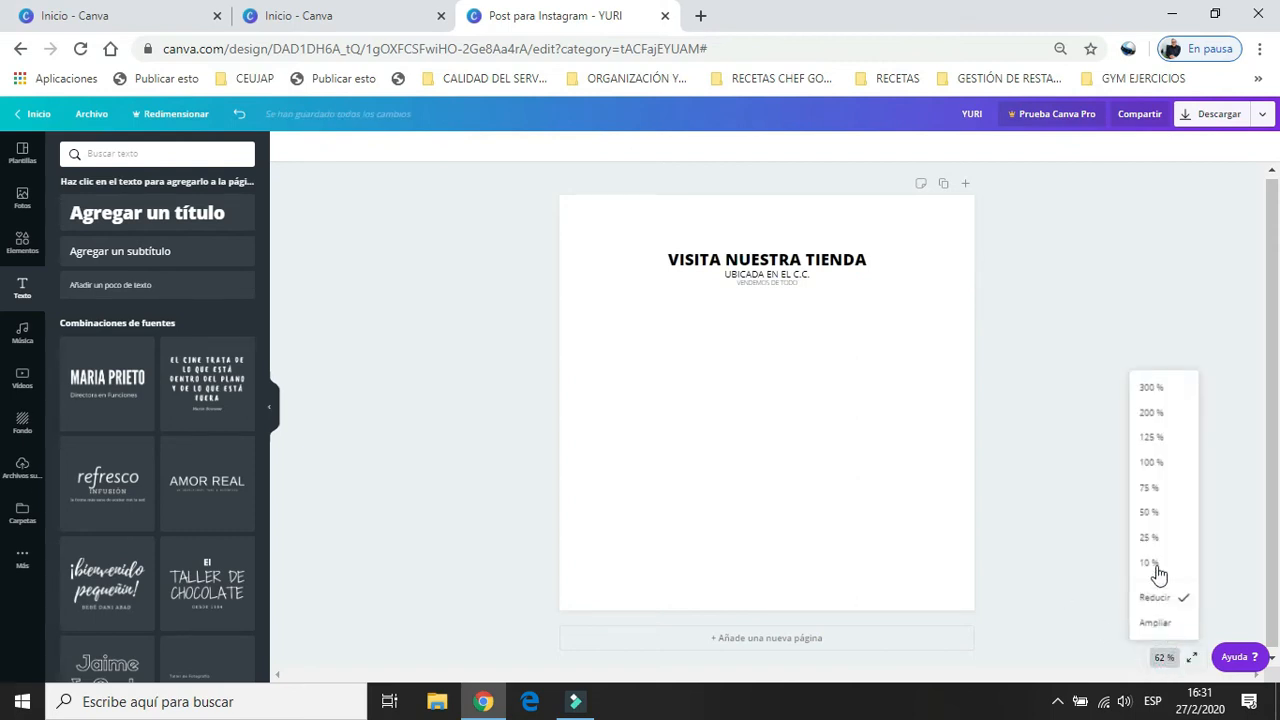
pyautogui.click(1086, 591)
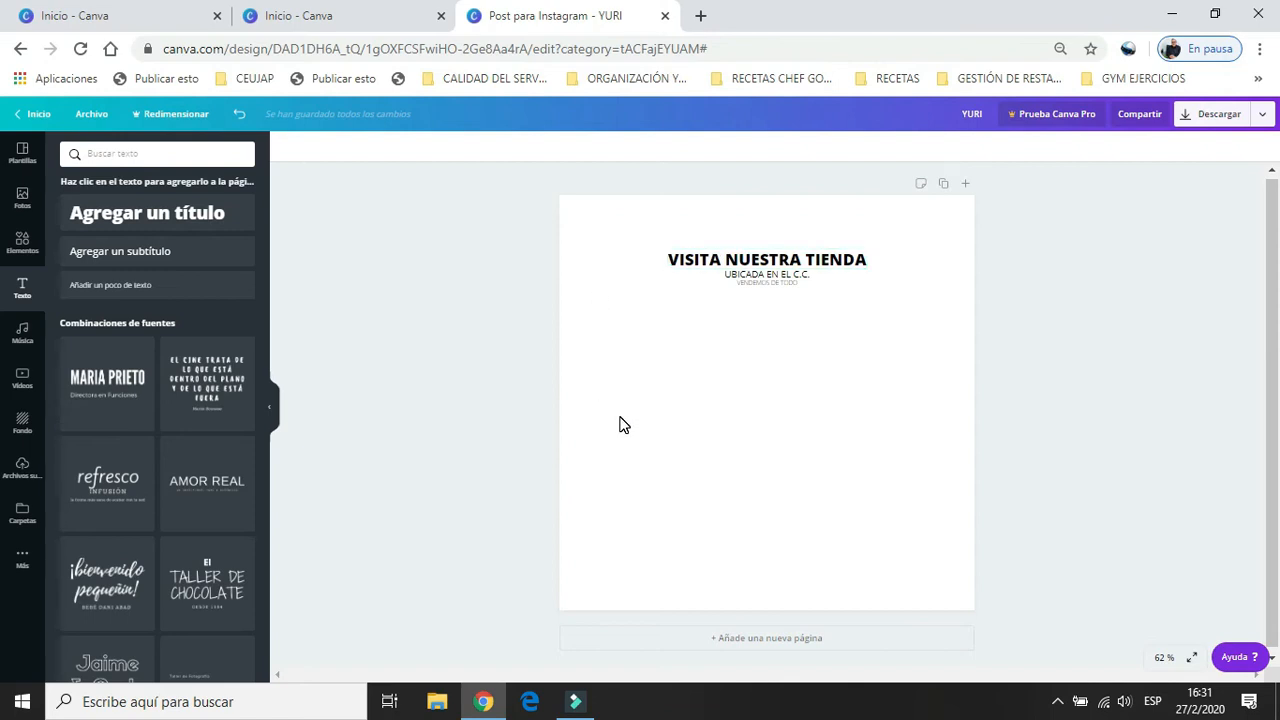
pyautogui.click(1163, 660)
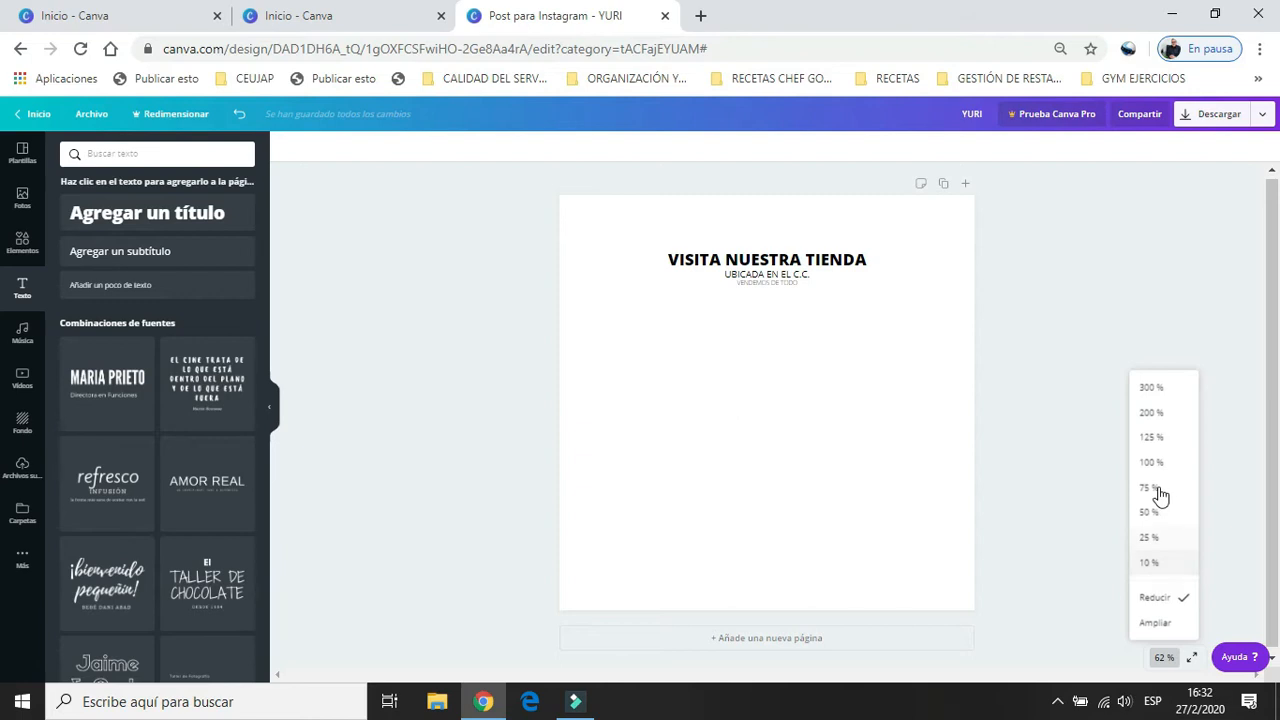
pyautogui.click(1077, 581)
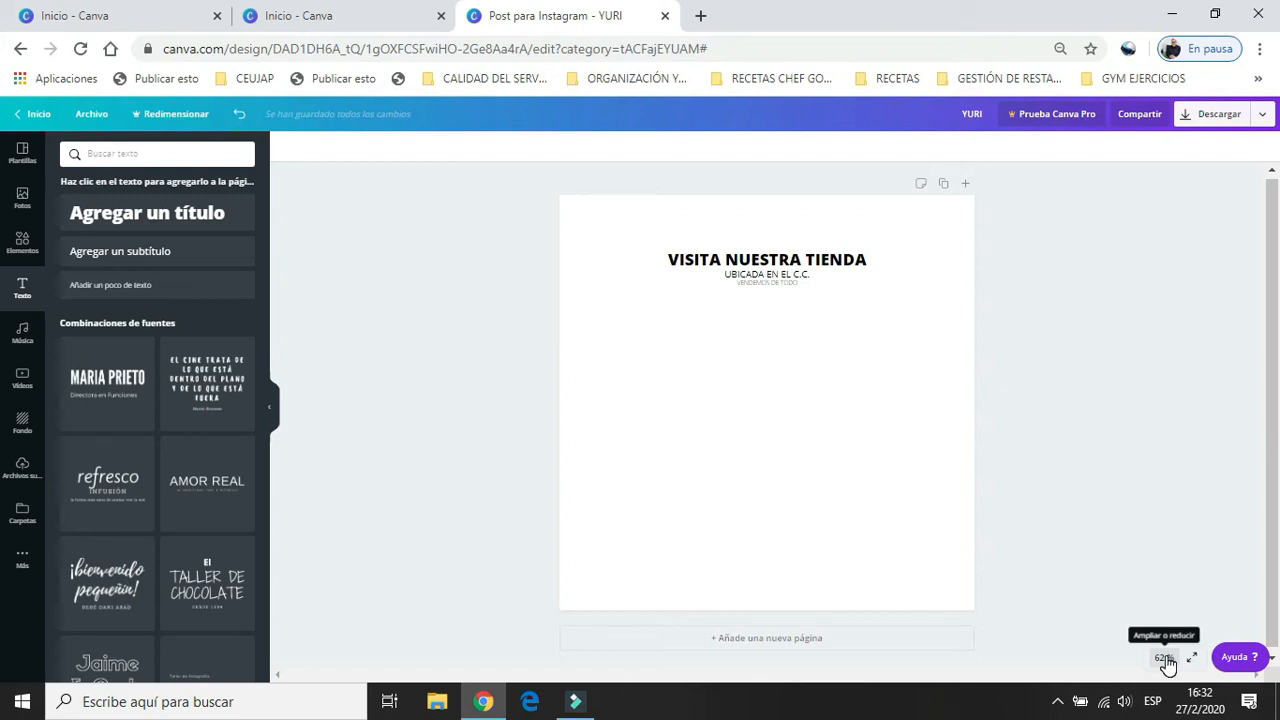
# Space out the three text lines vertically by moving the body text, the subheading and the heading lower on the page.
pyautogui.click(1165, 659)
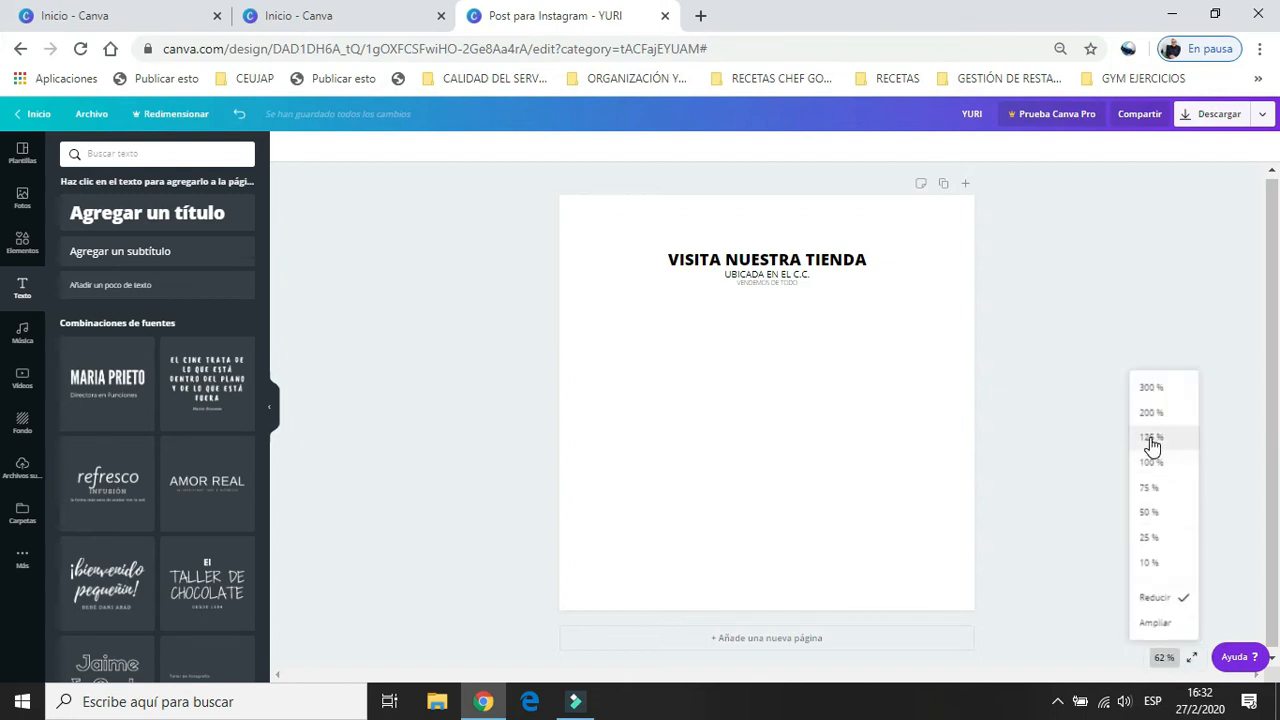
pyautogui.click(1150, 488)
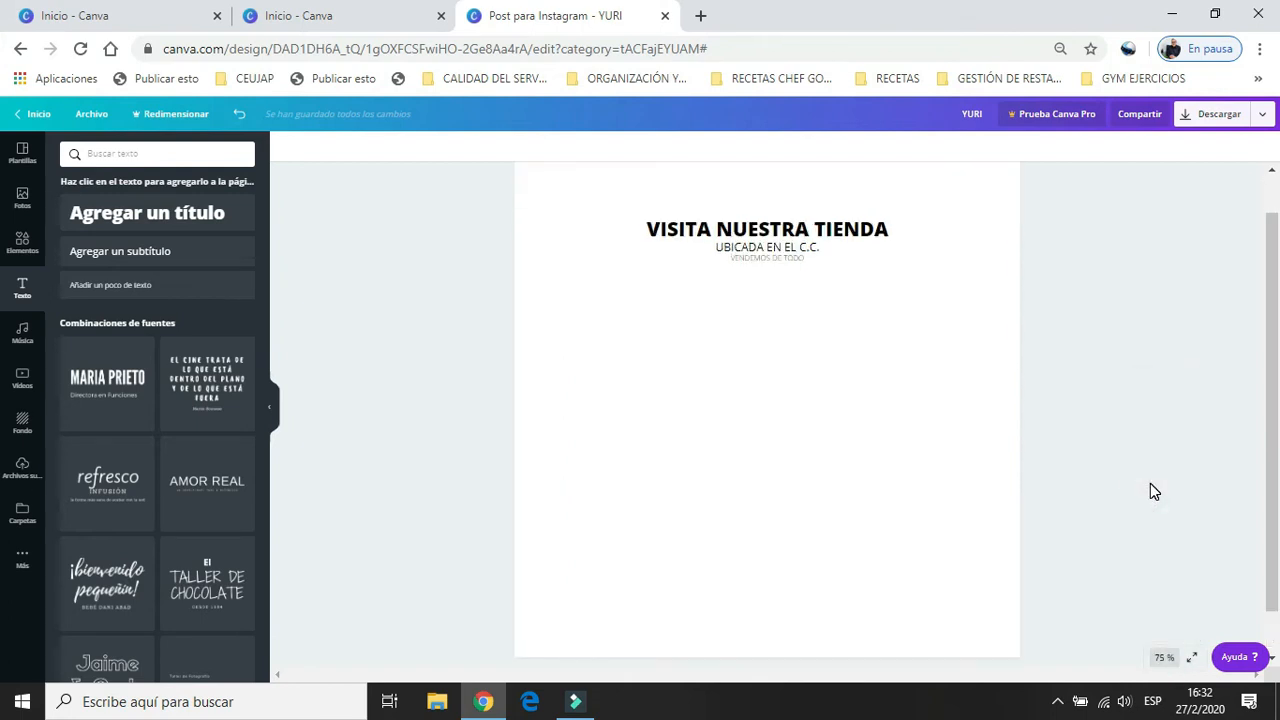
pyautogui.scroll(1, 1274, 440)
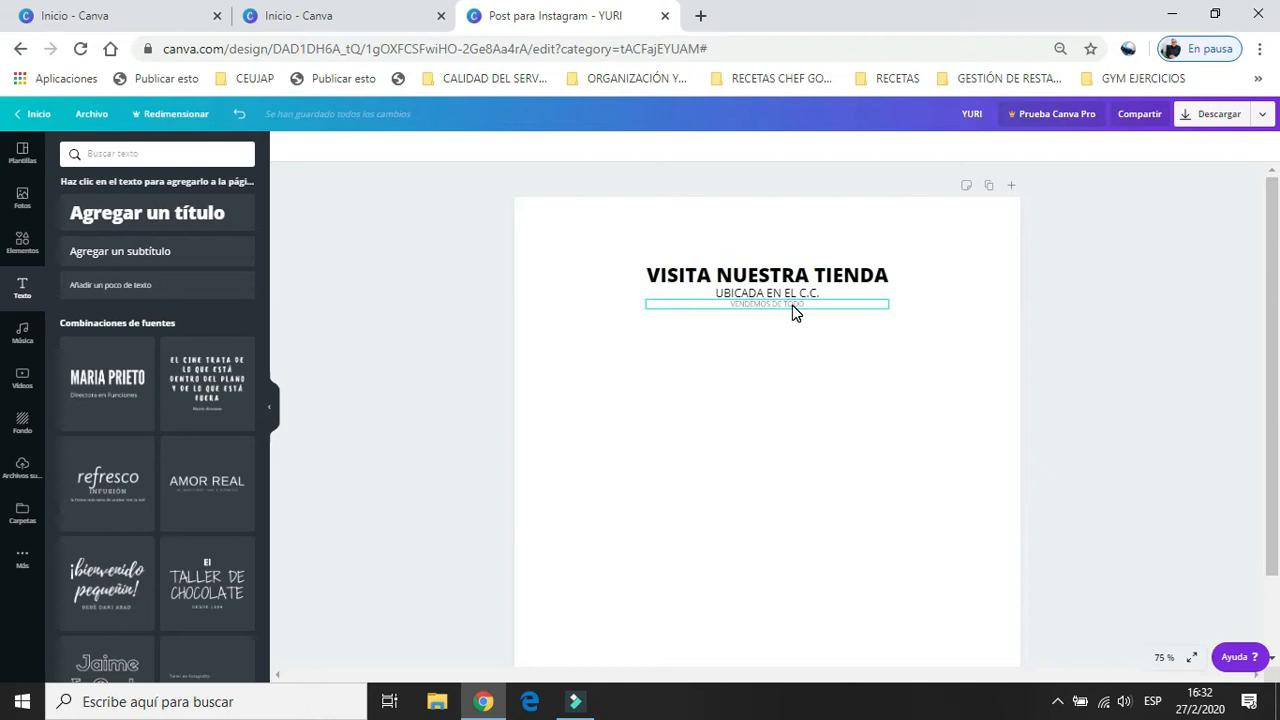
pyautogui.moveTo(792, 305); pyautogui.dragTo(789, 396)
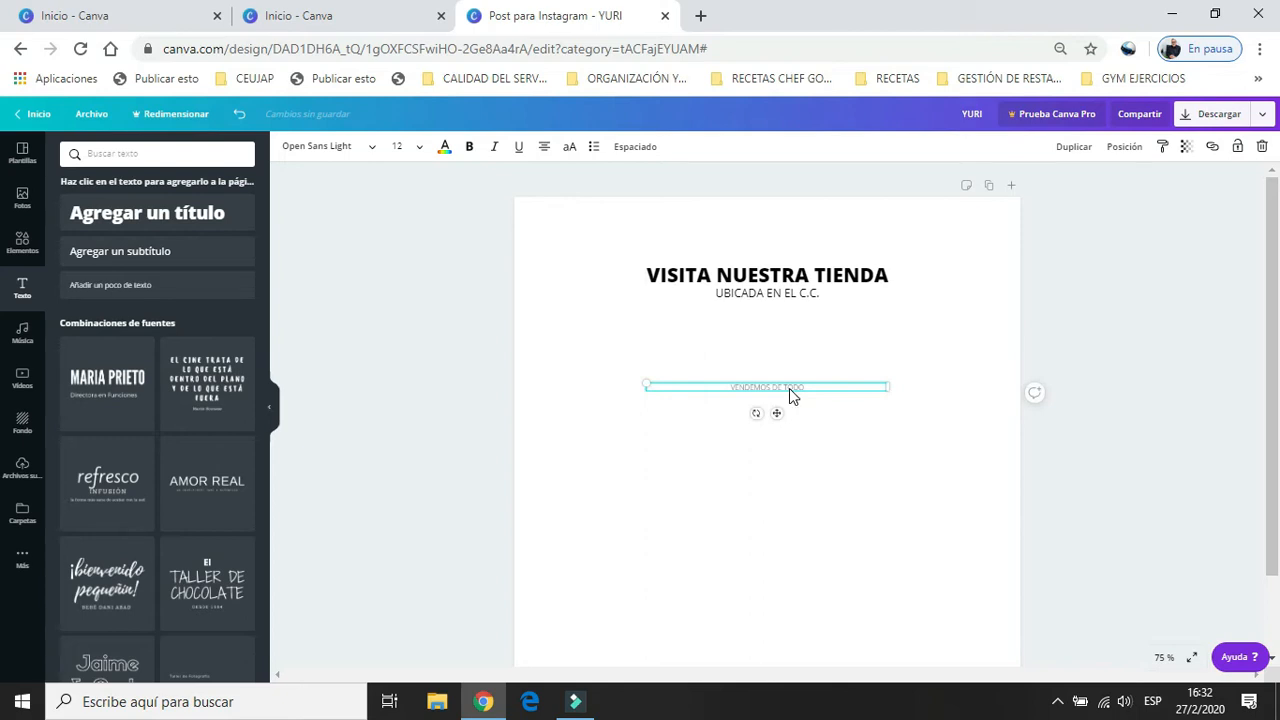
pyautogui.click(781, 300)
pyautogui.moveTo(777, 322); pyautogui.dragTo(779, 343)
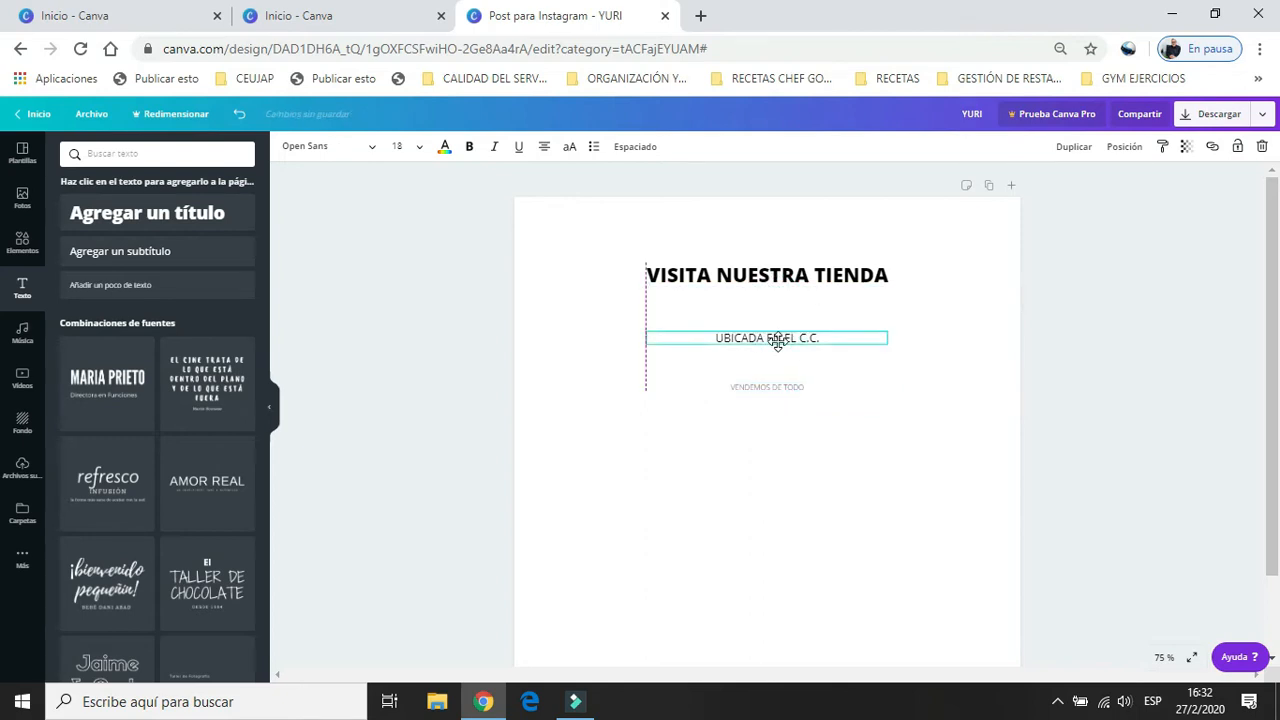
pyautogui.click(778, 283)
pyautogui.moveTo(778, 283); pyautogui.dragTo(776, 304)
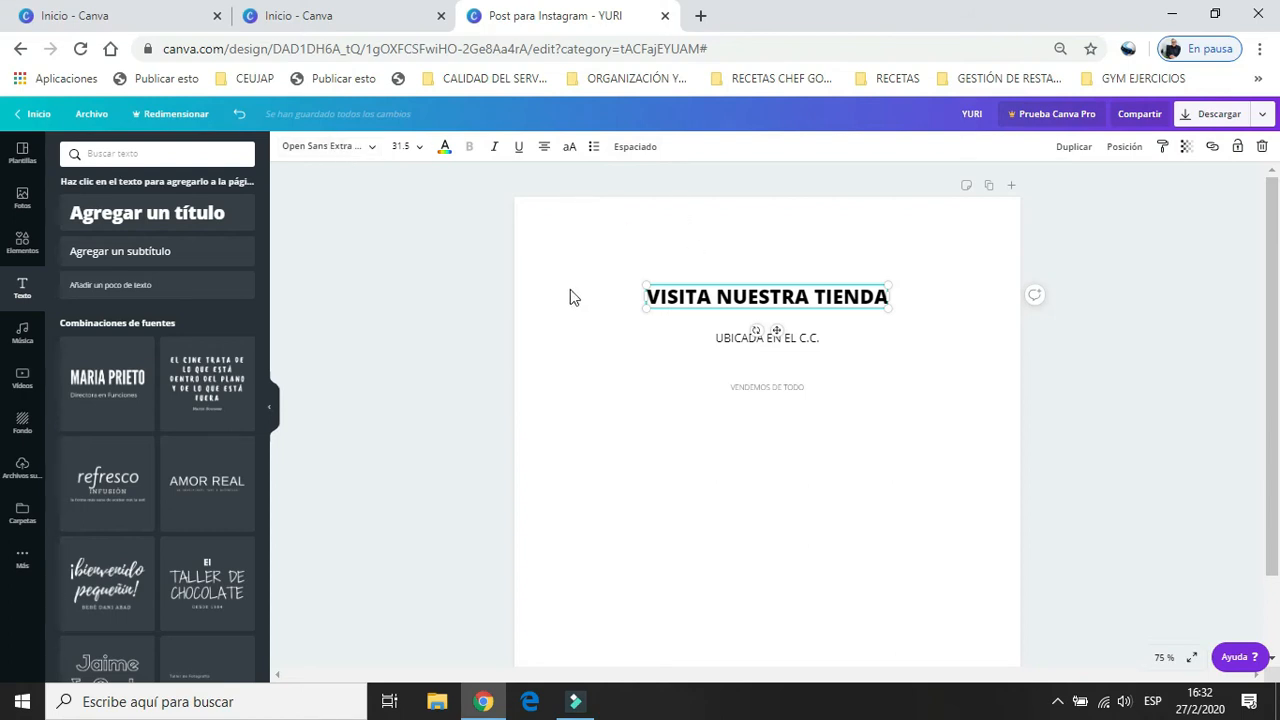
# Change the font of the heading "VISITA NUESTRA TIENDA" to Aileron Heavy.
pyautogui.click(752, 226)
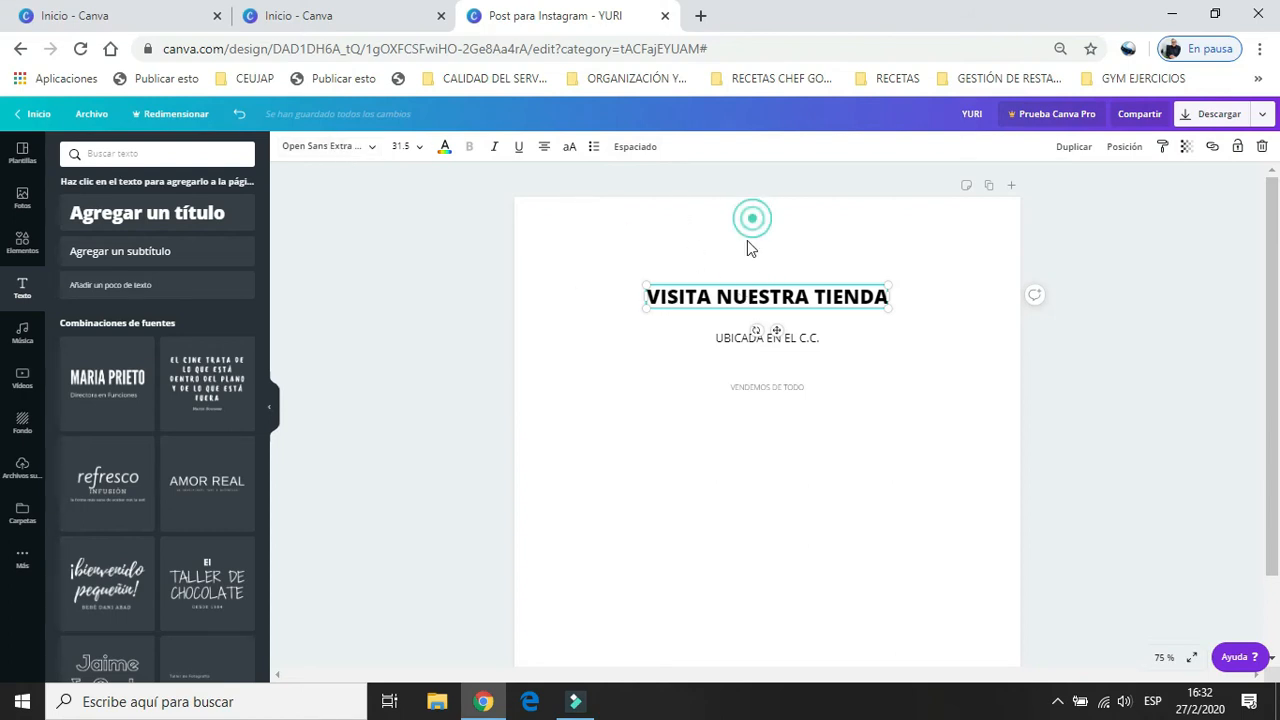
pyautogui.click(730, 301)
pyautogui.click(371, 150)
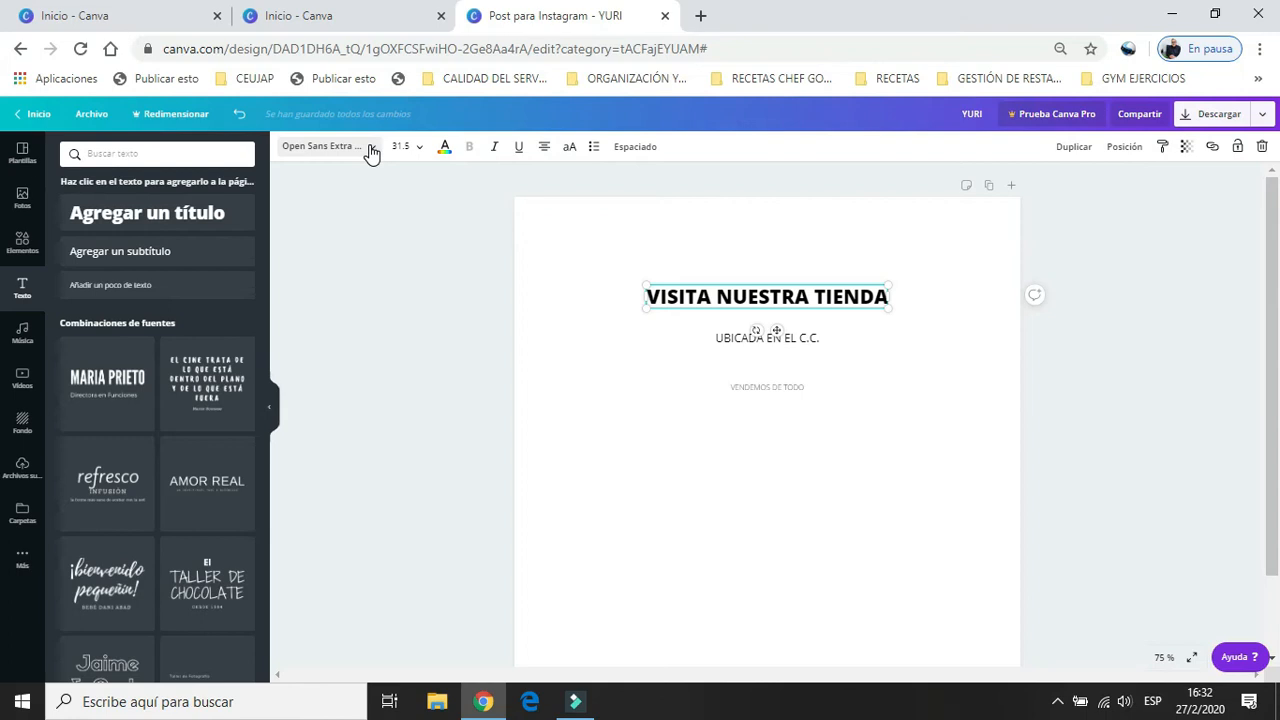
pyautogui.click(371, 150)
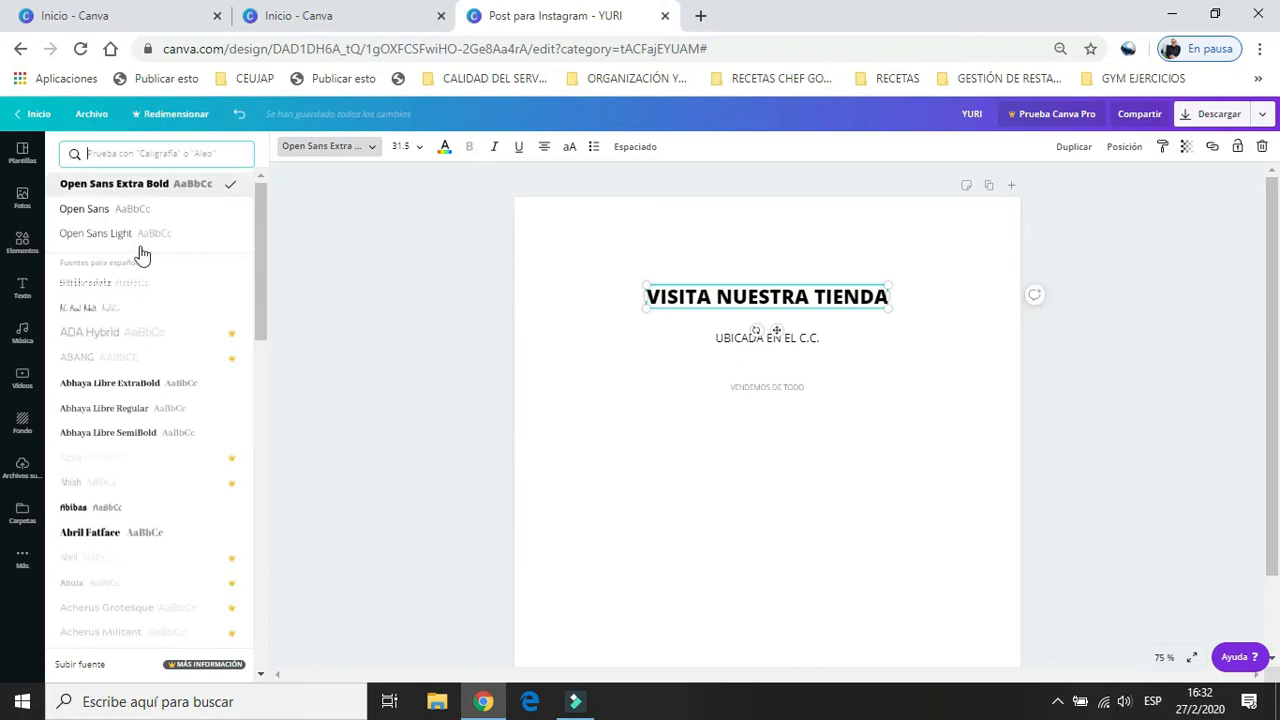
pyautogui.moveTo(262, 246); pyautogui.dragTo(256, 320)
pyautogui.scroll(-3, 256, 322)
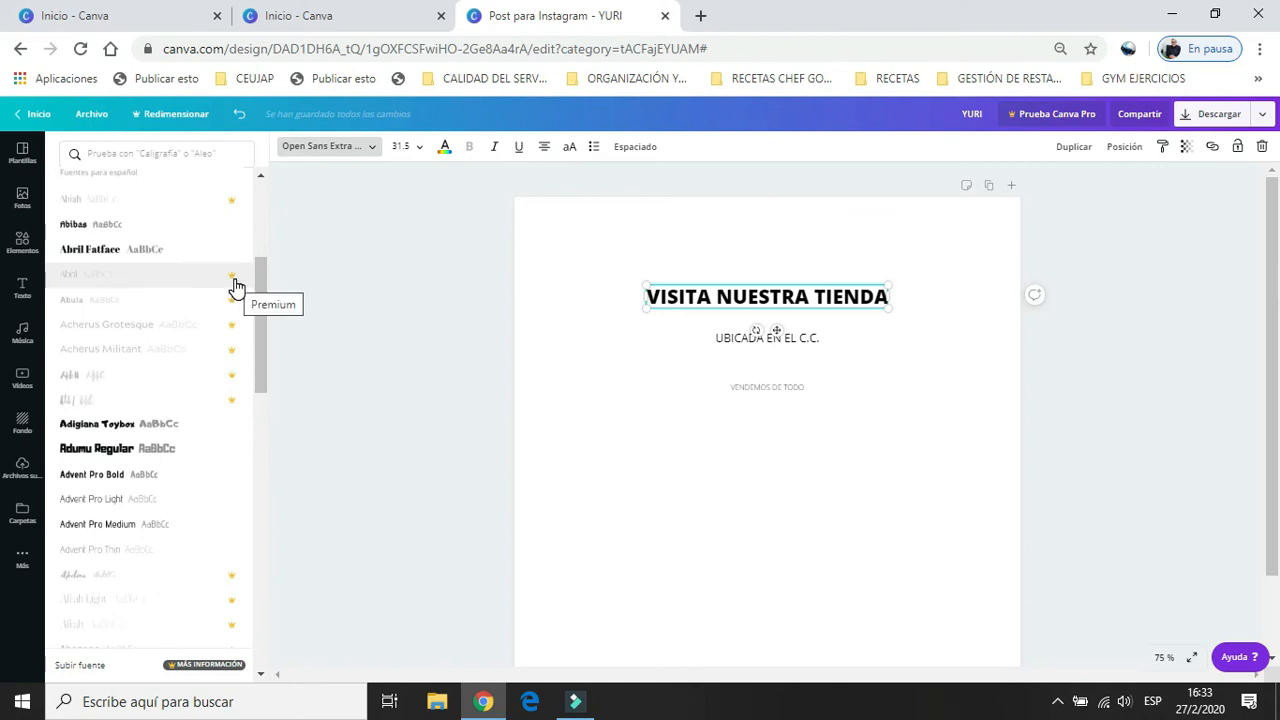
pyautogui.click(260, 347)
pyautogui.moveTo(260, 385); pyautogui.dragTo(257, 437)
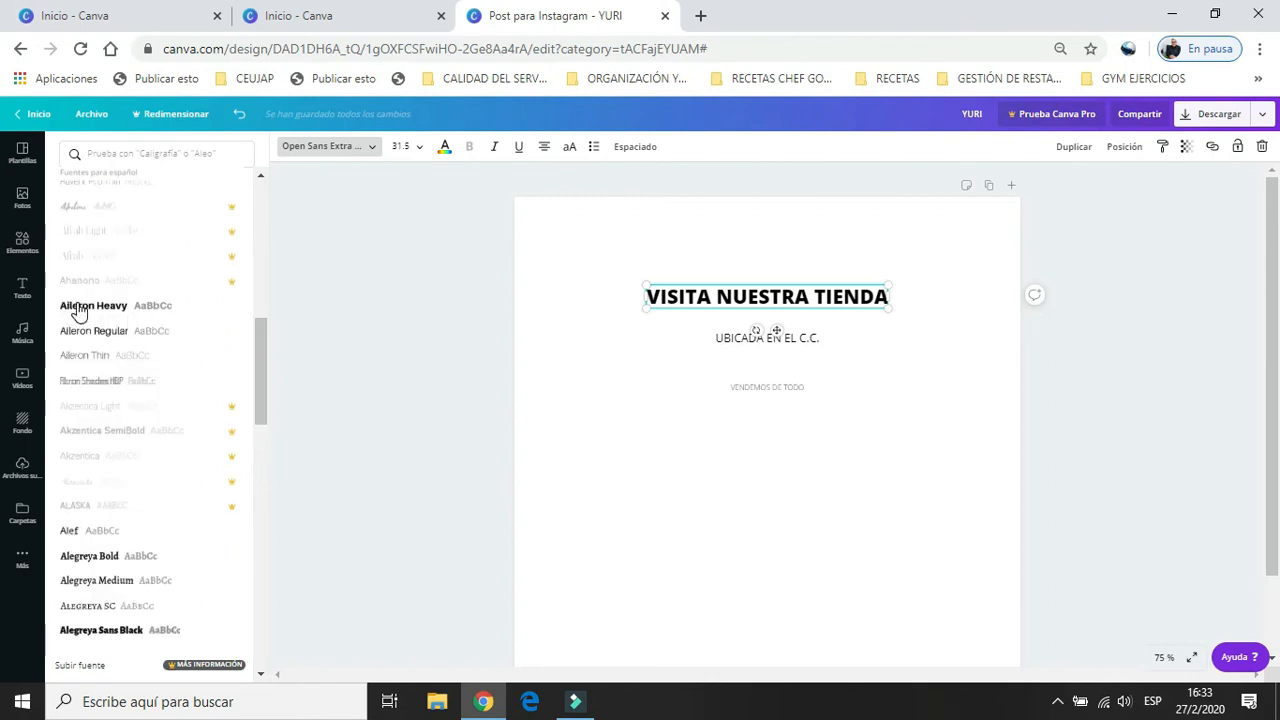
pyautogui.click(78, 311)
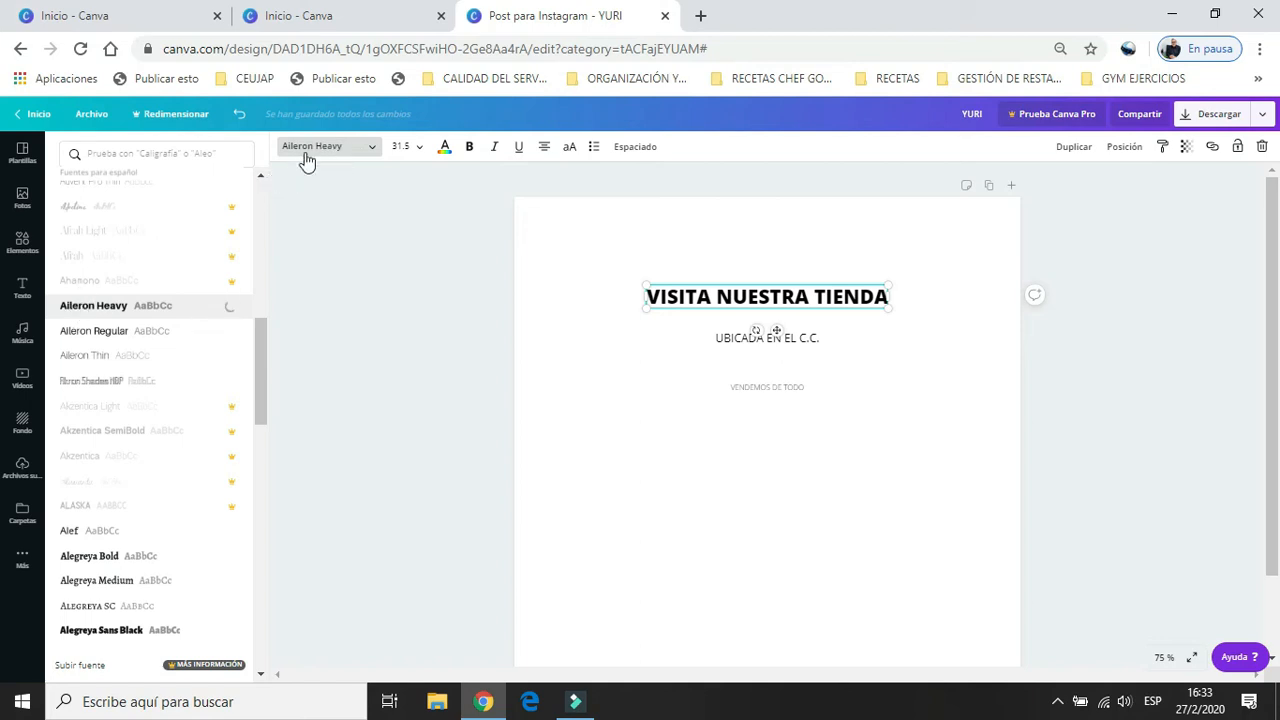
pyautogui.click(419, 150)
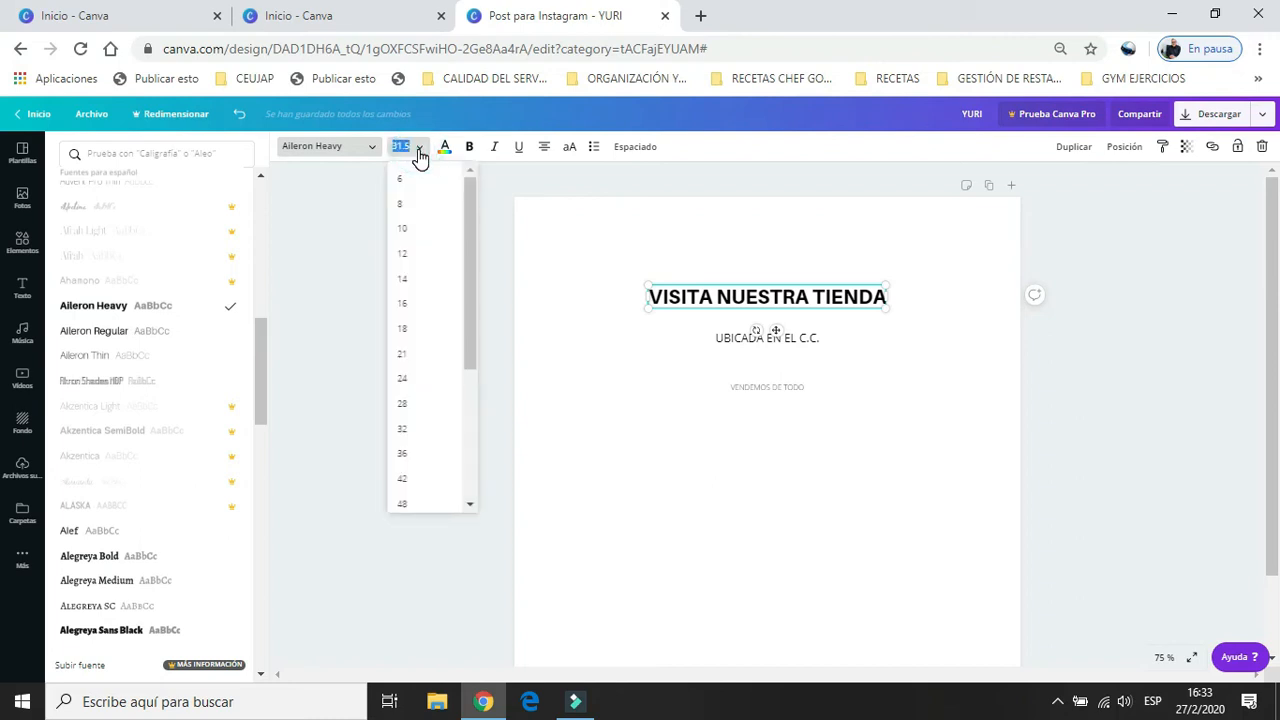
pyautogui.moveTo(467, 217); pyautogui.dragTo(460, 369)
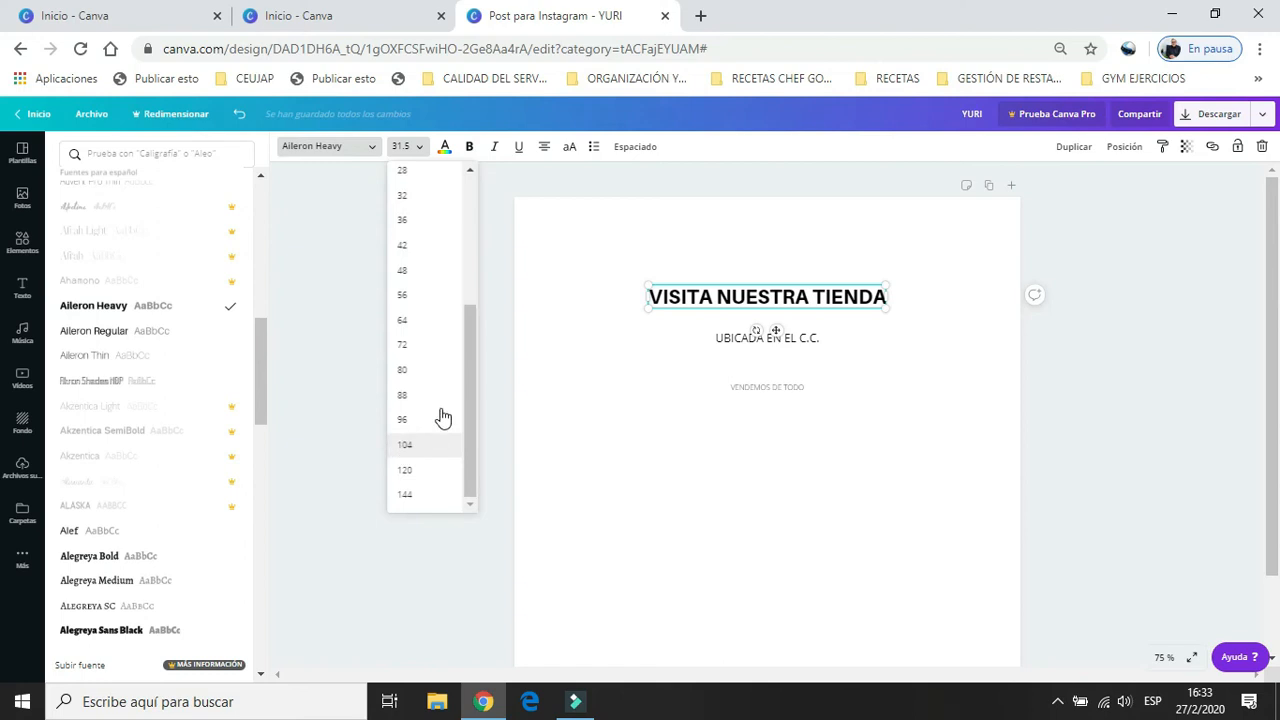
pyautogui.click(469, 418)
pyautogui.moveTo(469, 410); pyautogui.dragTo(480, 273)
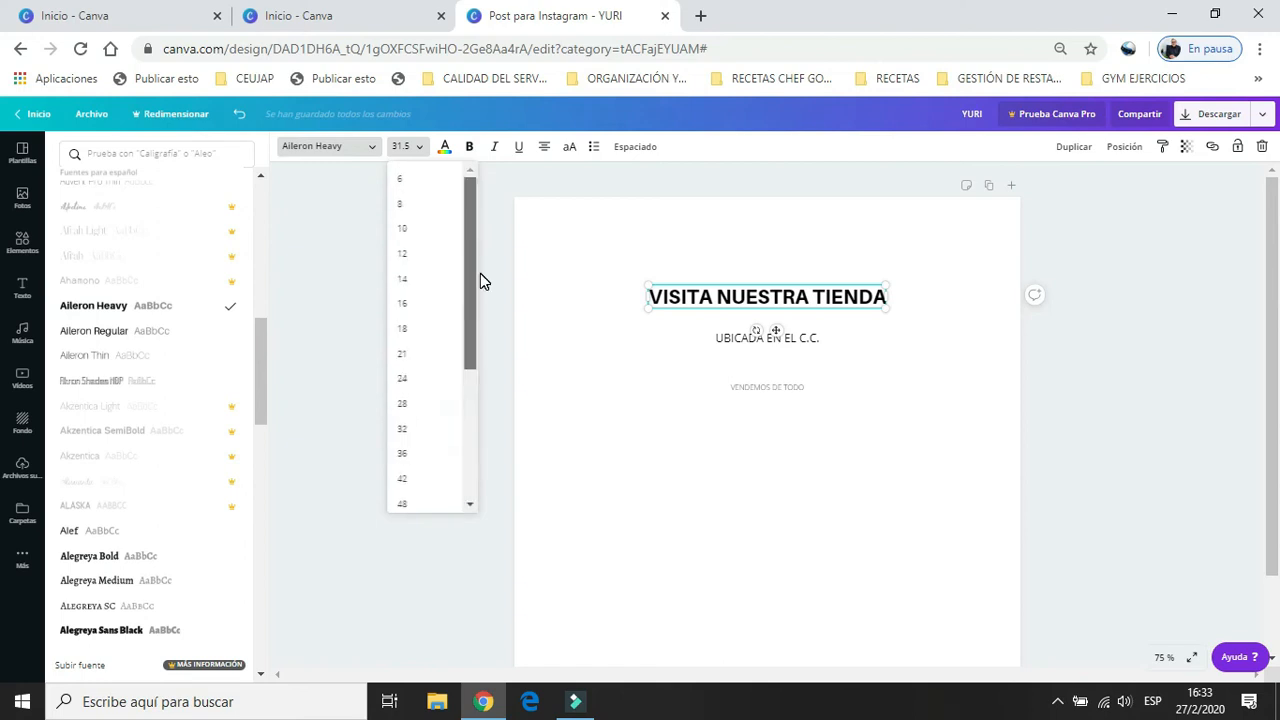
pyautogui.click(480, 273)
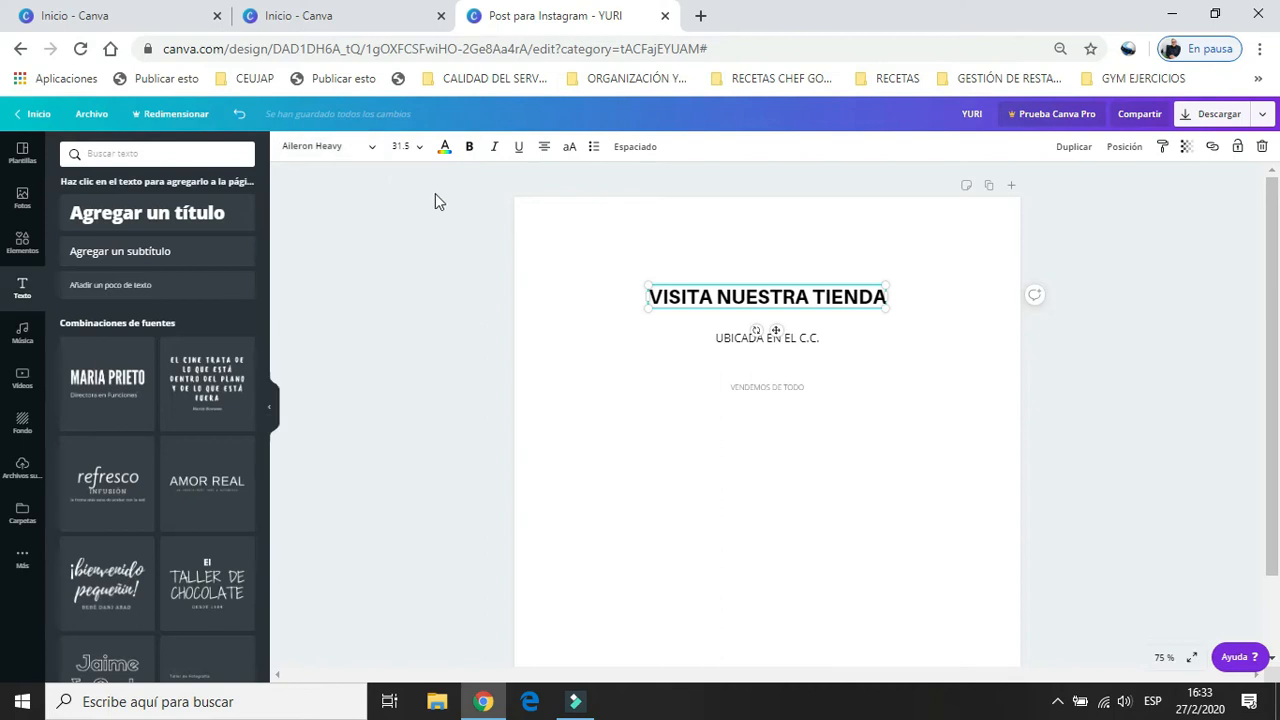
# Try the heading "VISITA NUESTRA TIENDA" at font size 72, and set its size to 50.
pyautogui.click(410, 148)
pyautogui.moveTo(466, 266); pyautogui.dragTo(467, 325)
pyautogui.click(404, 405)
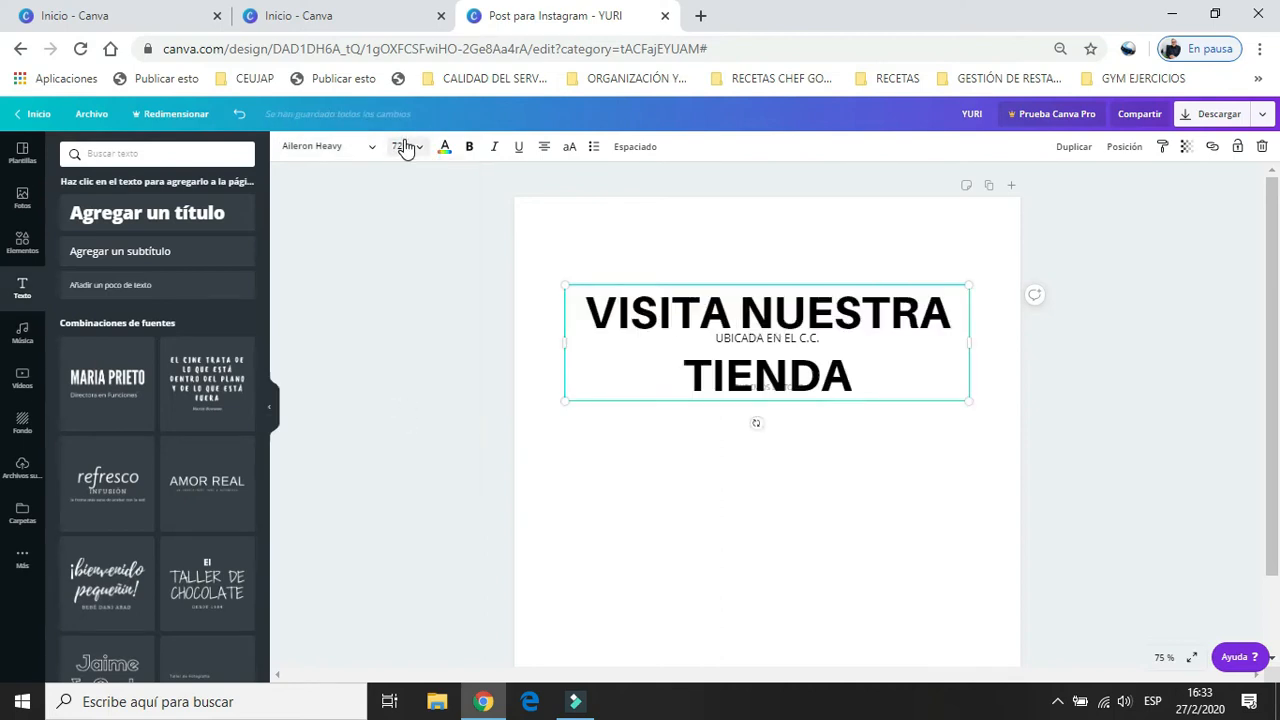
pyautogui.click(405, 146)
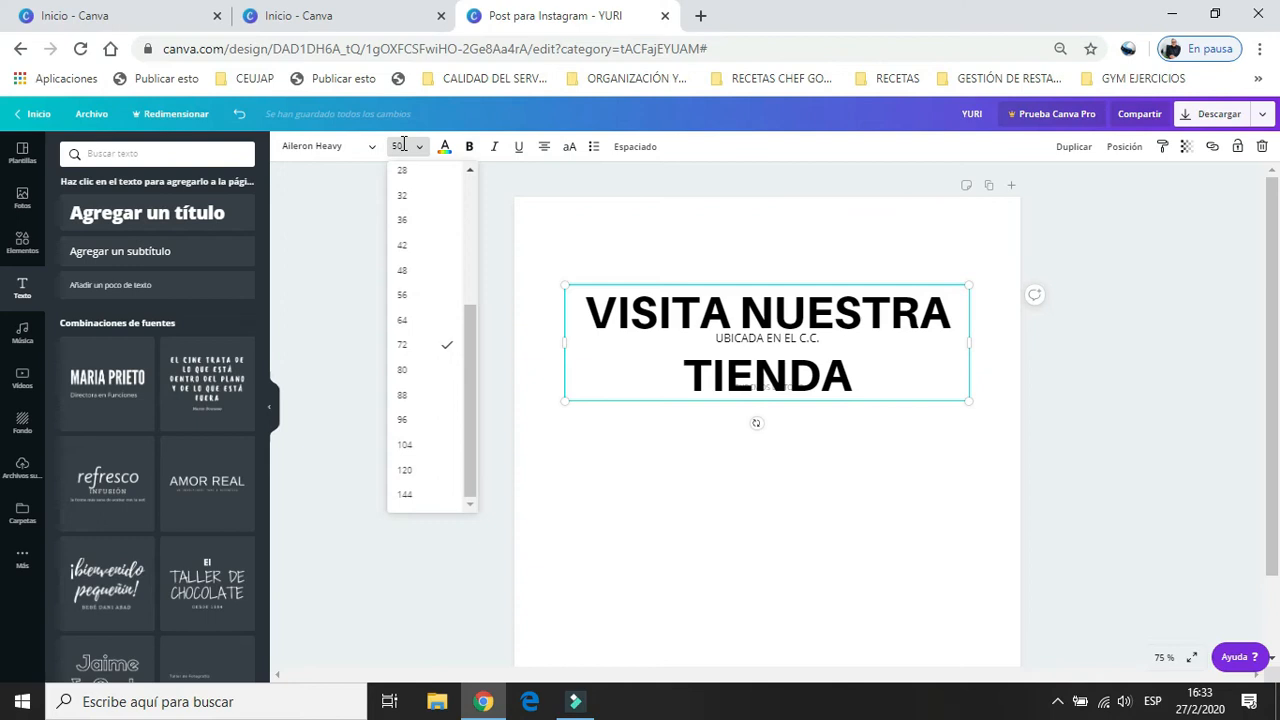
pyautogui.write('50')
pyautogui.press('Return')
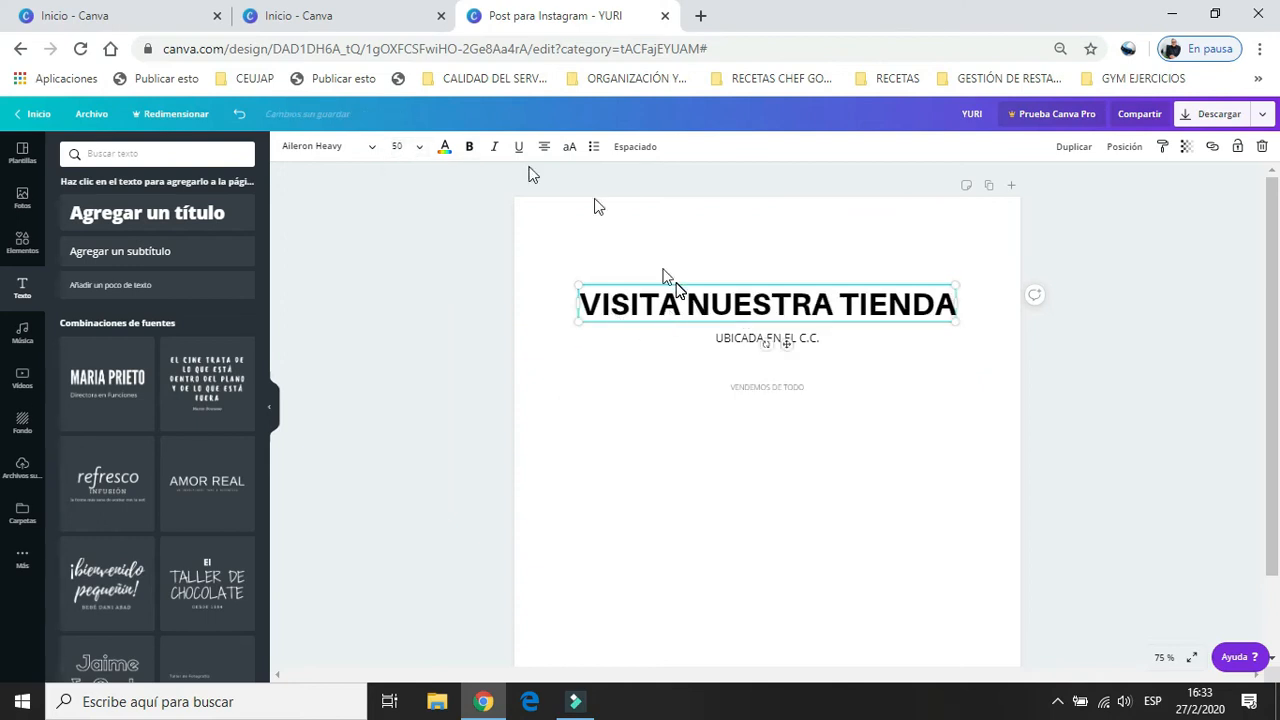
# Try several brand and preset text colours on the heading, ending with dark blue.
pyautogui.click(446, 148)
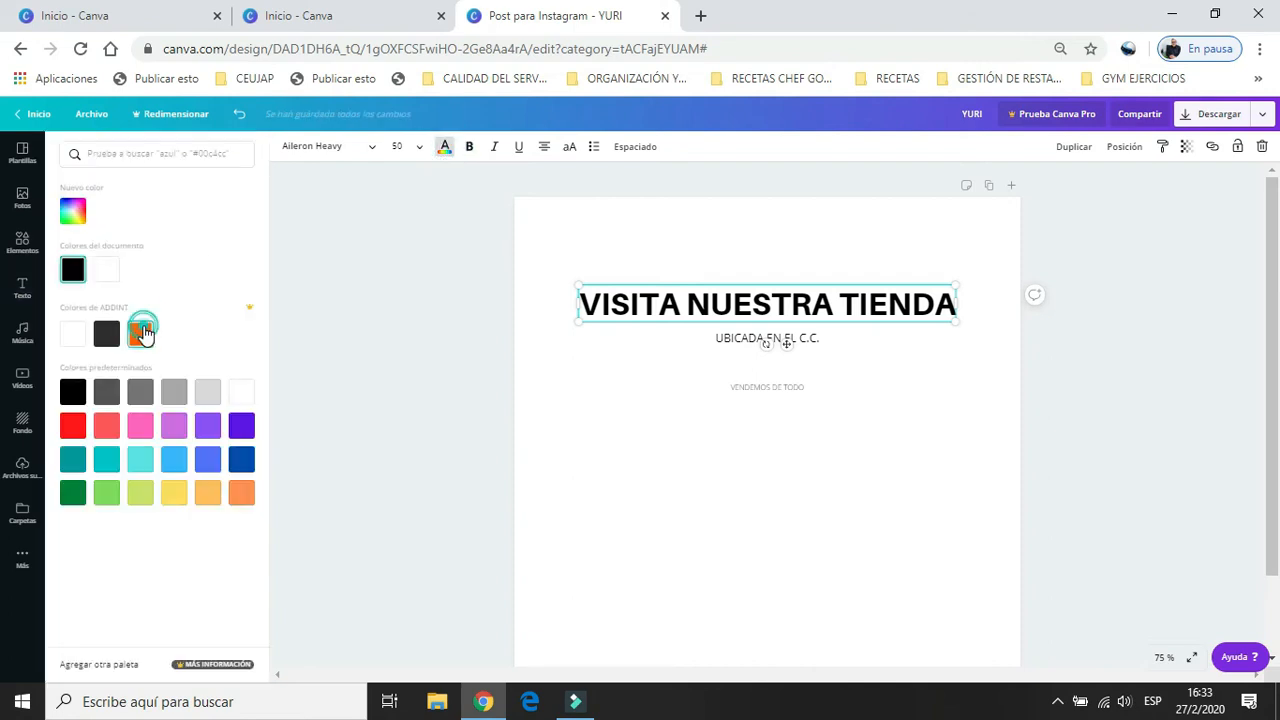
pyautogui.click(141, 333)
pyautogui.click(107, 334)
pyautogui.click(73, 334)
pyautogui.click(110, 465)
pyautogui.click(139, 466)
pyautogui.click(174, 465)
pyautogui.click(140, 492)
pyautogui.click(241, 459)
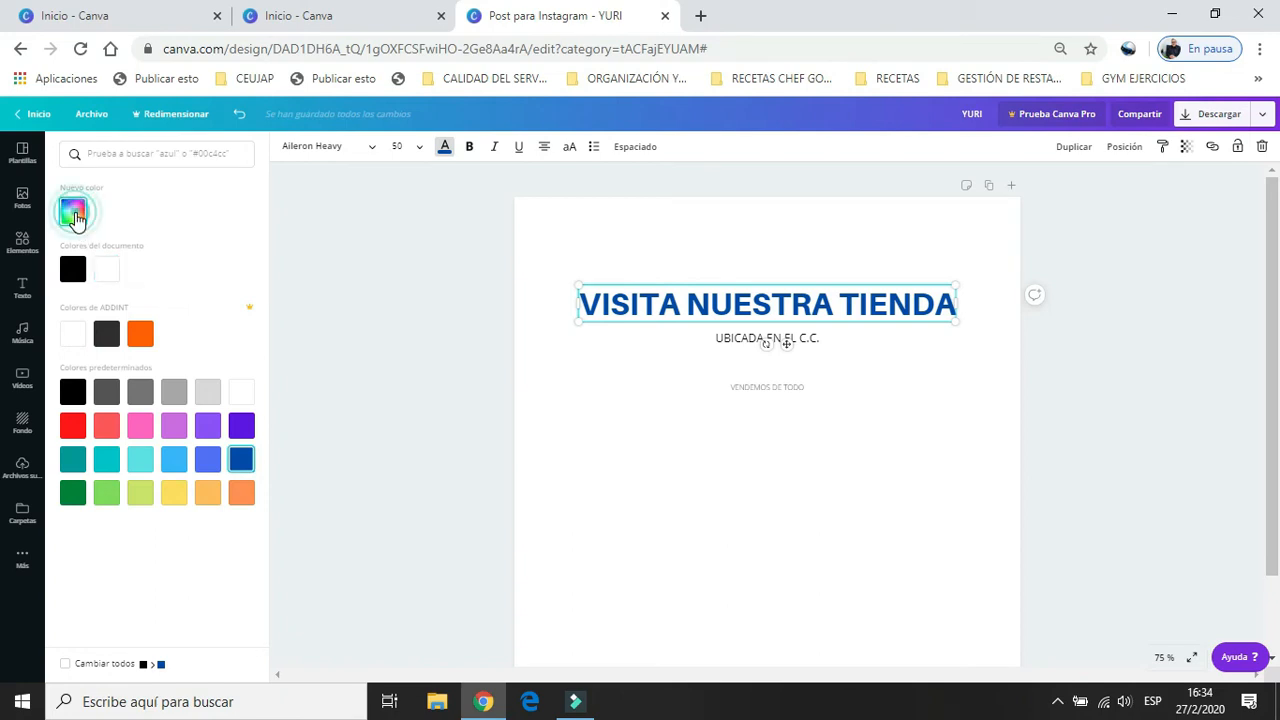
# Try a custom yellow on the heading by adjusting the hue and shade and entering a hex code.
pyautogui.click(75, 218)
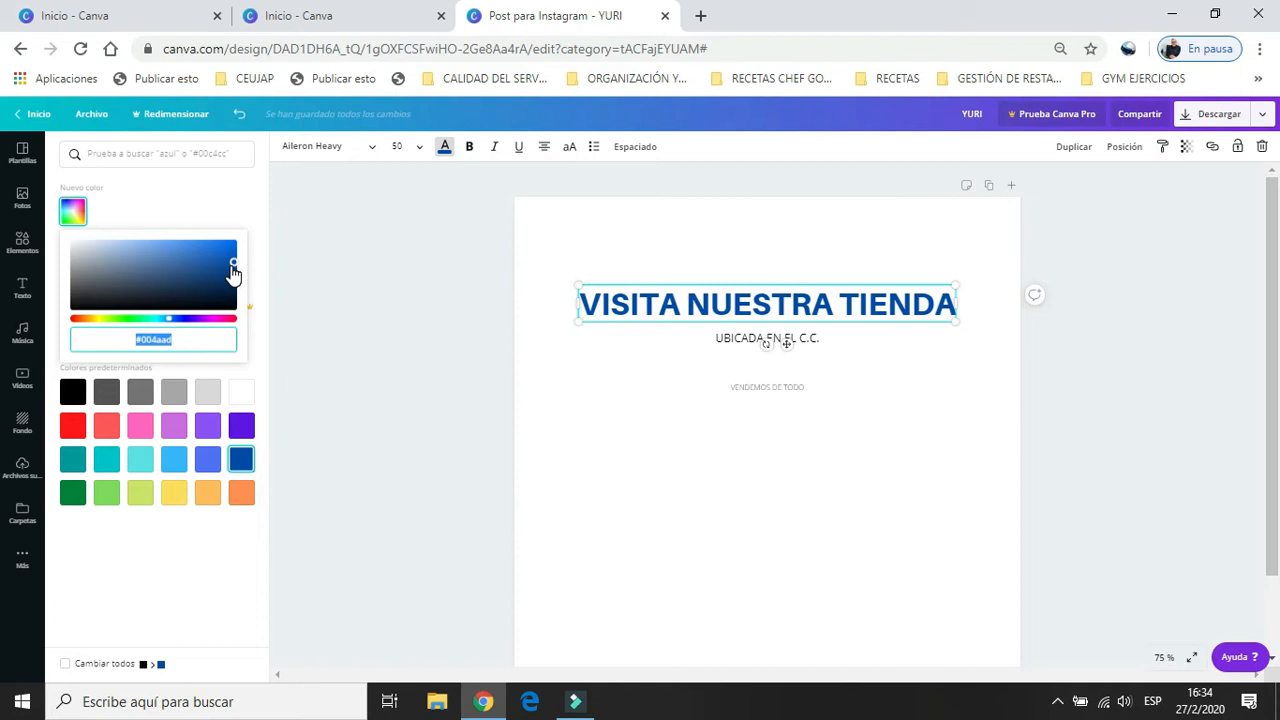
pyautogui.moveTo(168, 322); pyautogui.dragTo(102, 330)
pyautogui.moveTo(231, 270); pyautogui.dragTo(228, 243)
pyautogui.moveTo(183, 343)
pyautogui.mouseDown()
pyautogui.moveTo(148, 343)
pyautogui.moveTo(184, 343)
pyautogui.mouseUp()
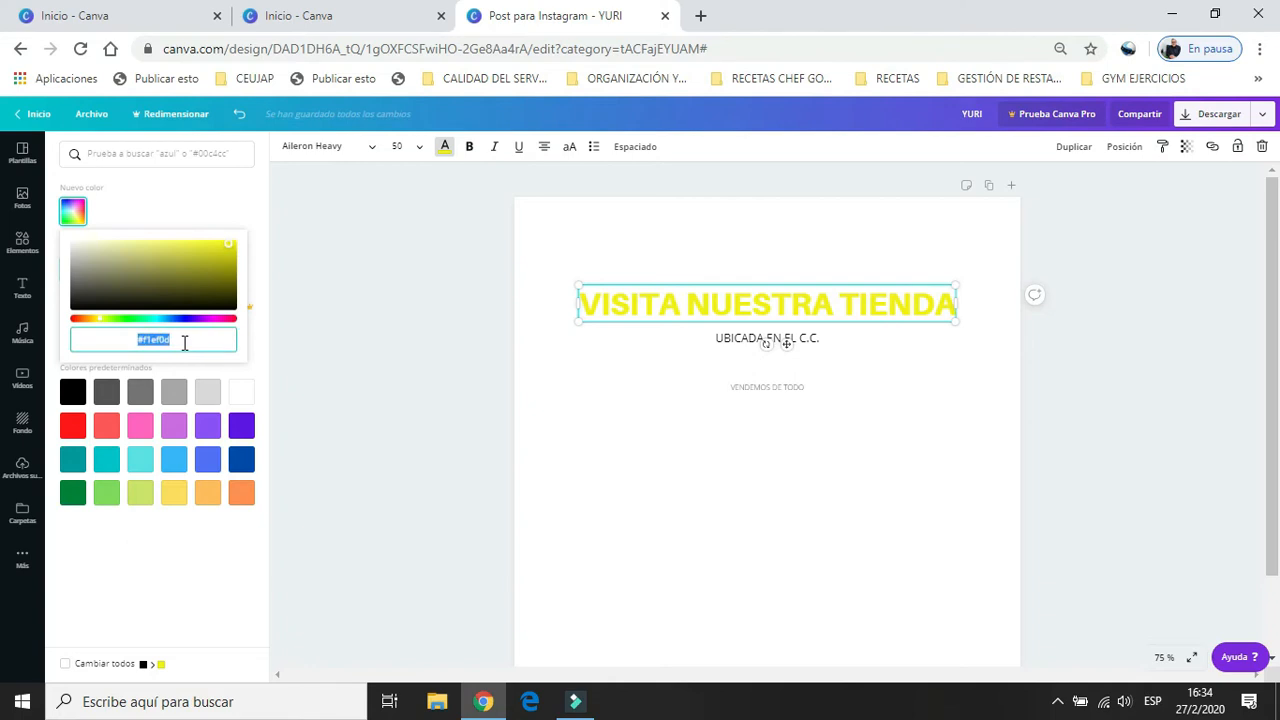
pyautogui.write('#F5f')
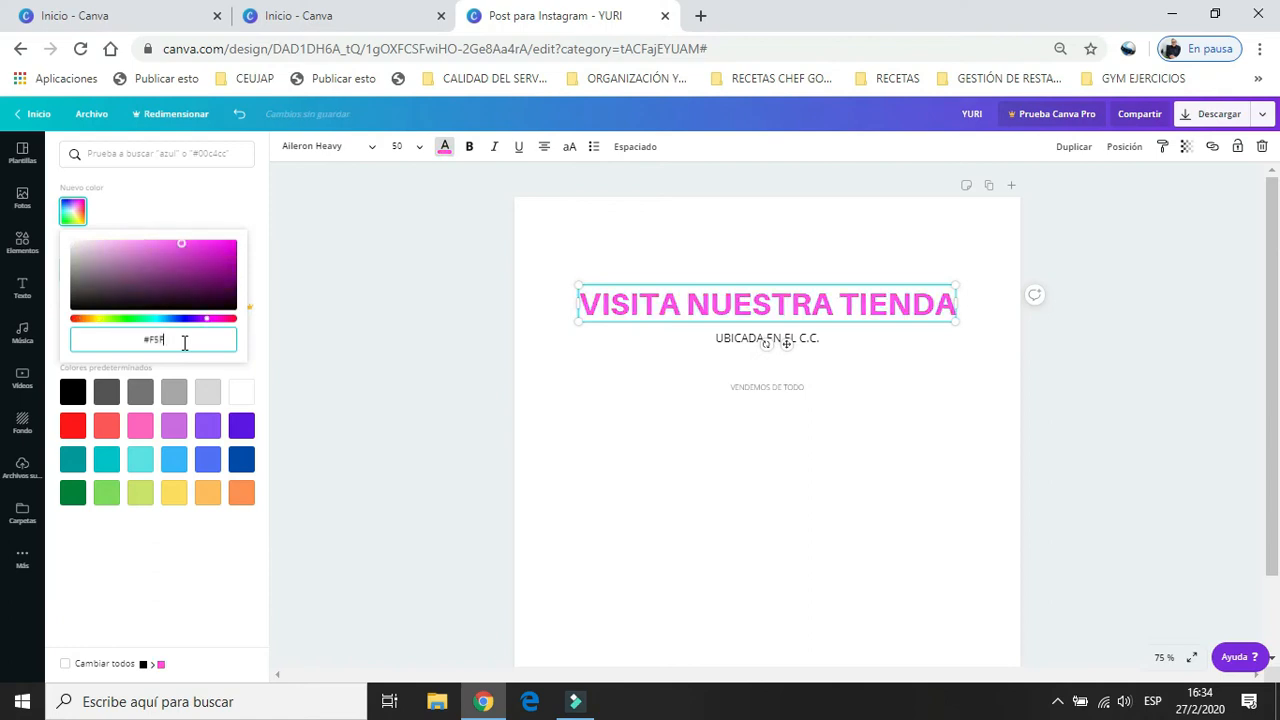
pyautogui.press('Escape')
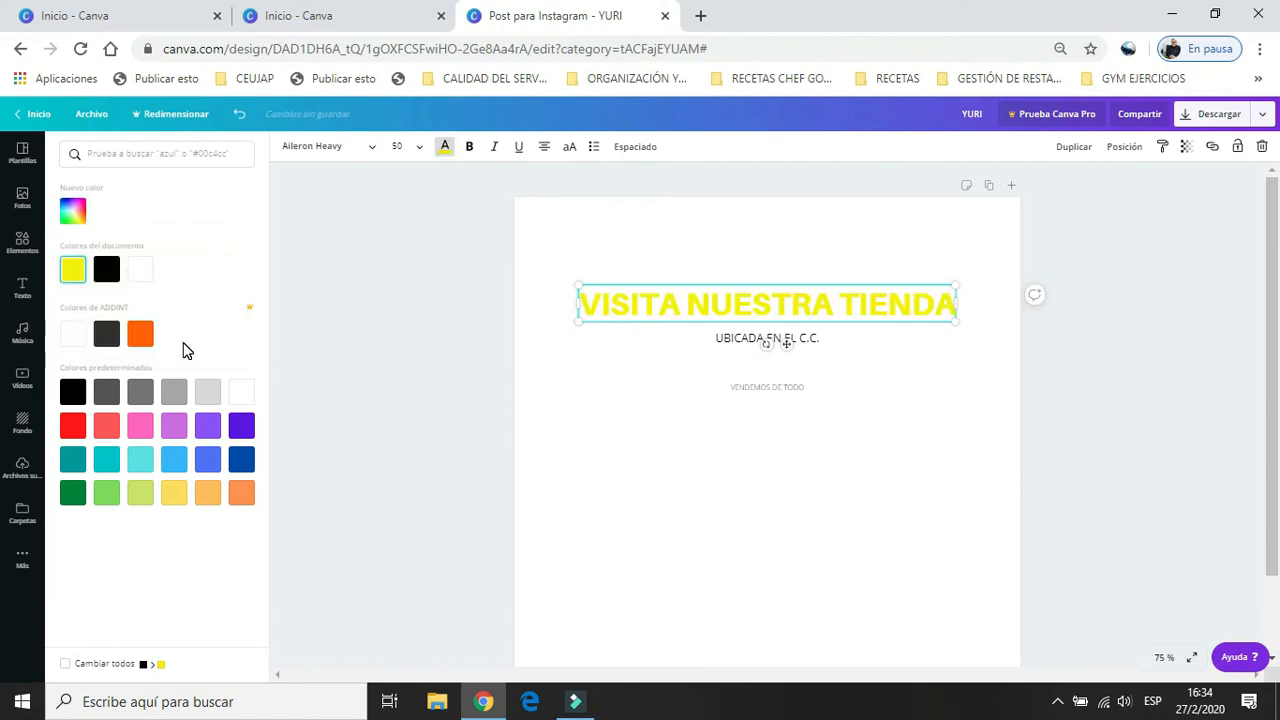
# Set the heading's text colour to the orange of the ADDINT brand colours.
pyautogui.click(73, 212)
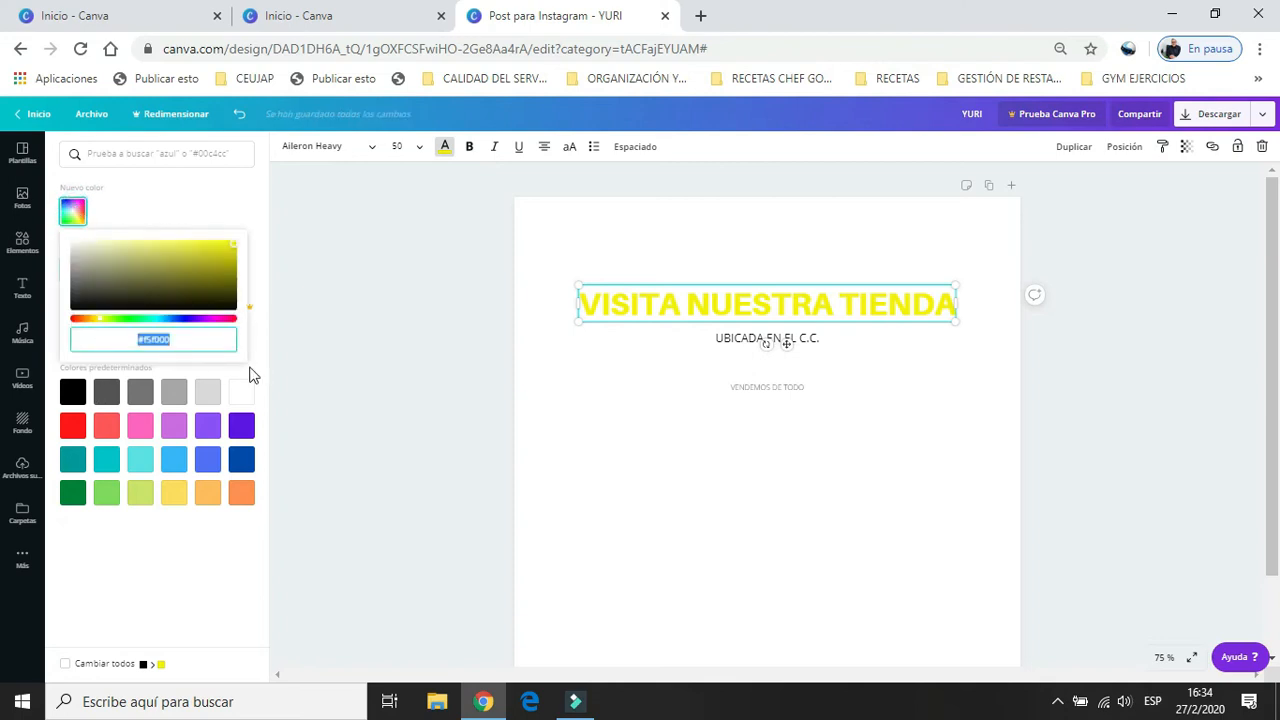
pyautogui.click(257, 368)
pyautogui.click(140, 340)
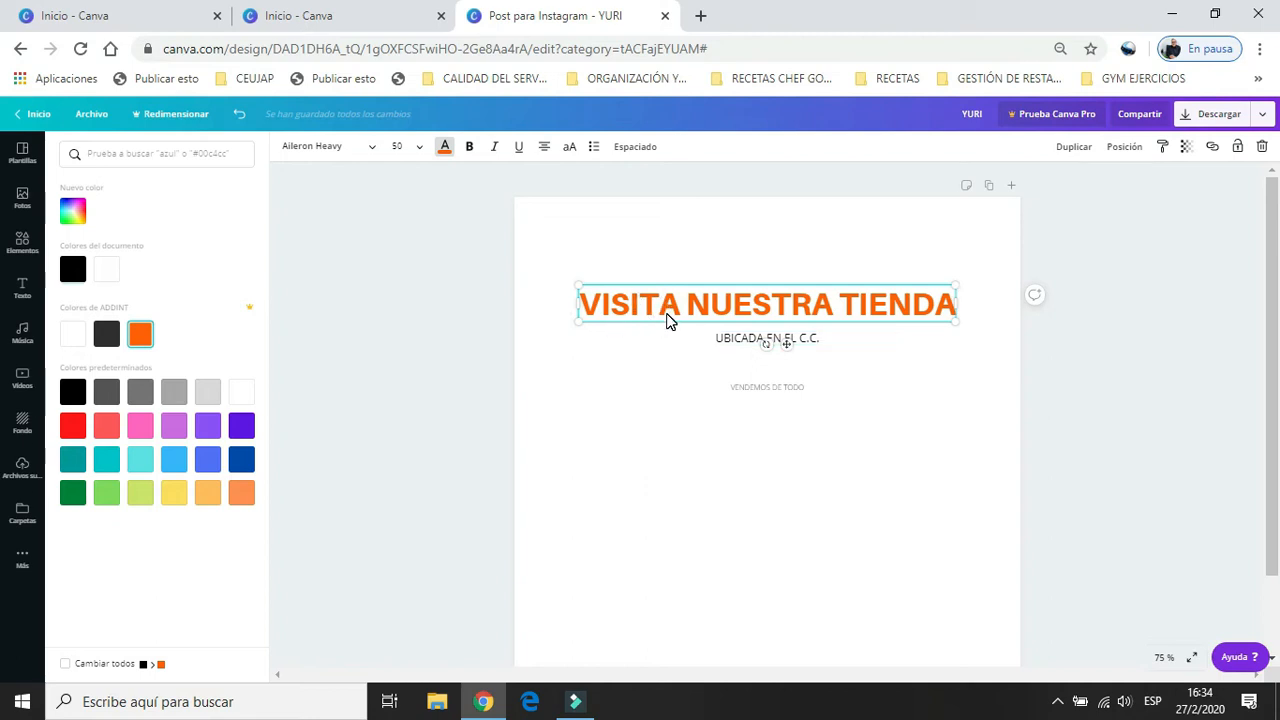
# Scale the heading down to about size 44.3 and move it higher on the page, centred horizontally.
pyautogui.moveTo(576, 323); pyautogui.dragTo(552, 336)
pyautogui.moveTo(621, 291); pyautogui.dragTo(623, 323)
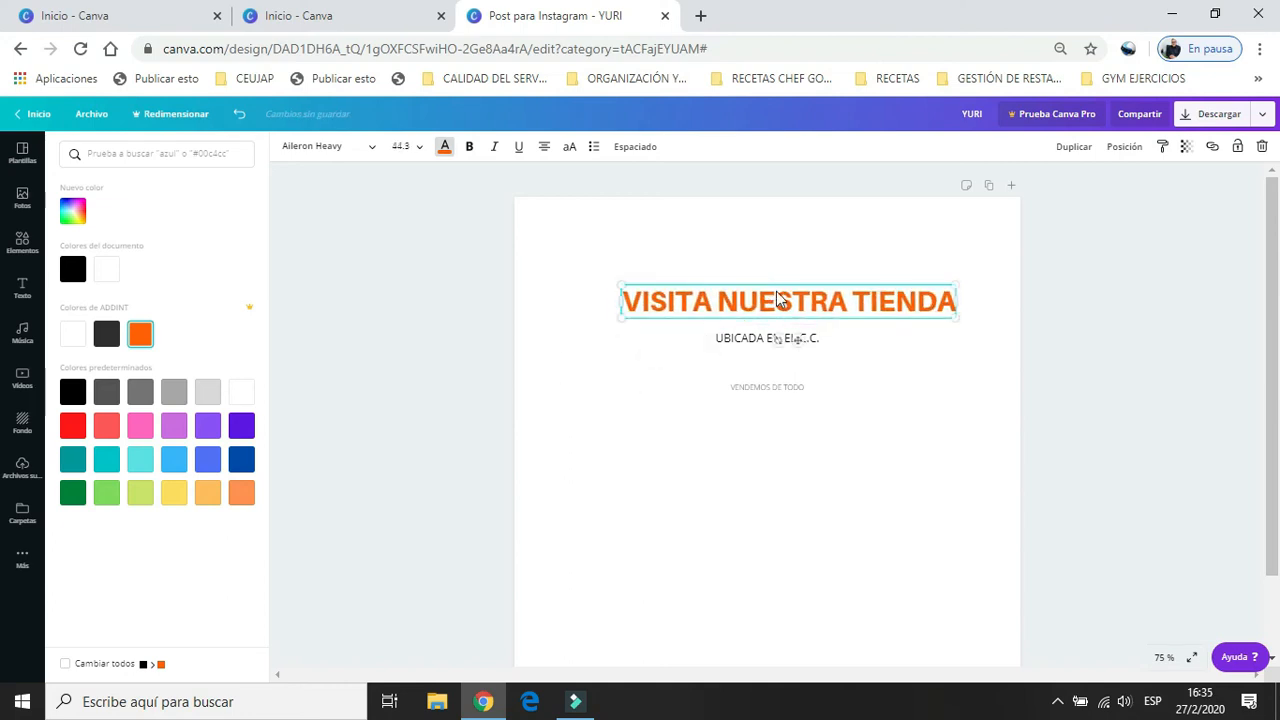
pyautogui.moveTo(777, 291); pyautogui.dragTo(751, 290)
pyautogui.click(760, 268)
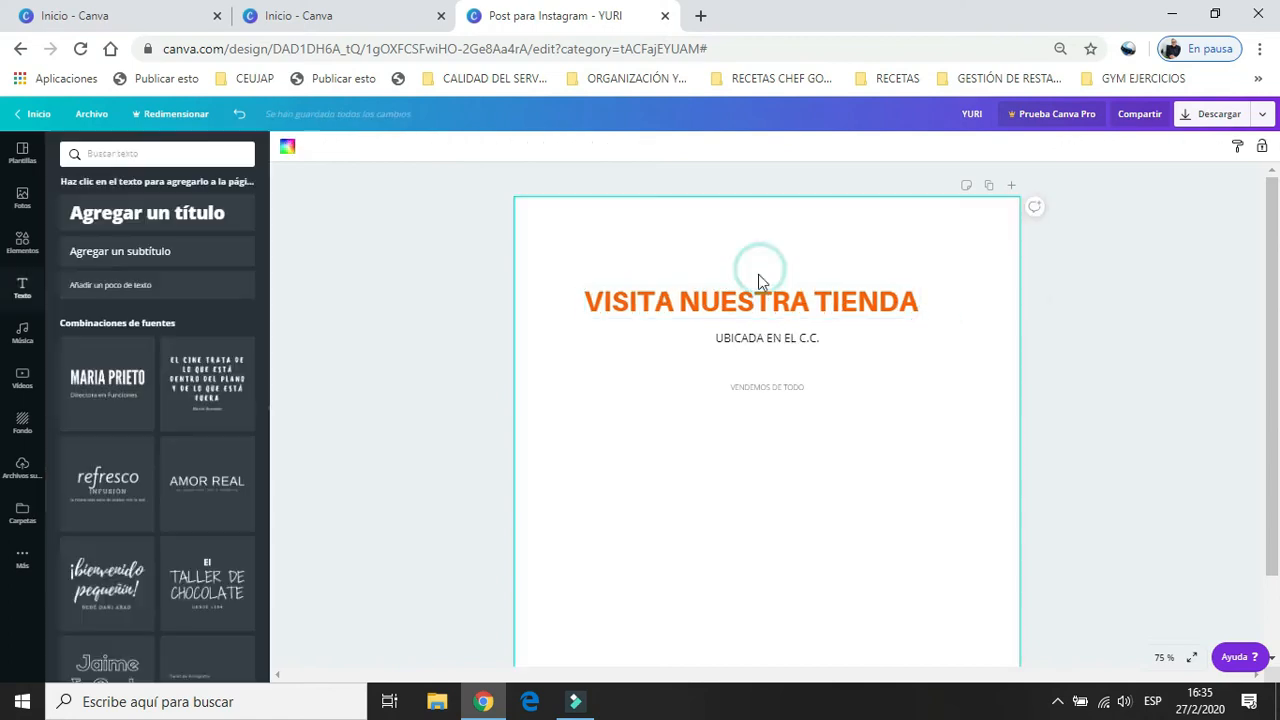
pyautogui.click(752, 297)
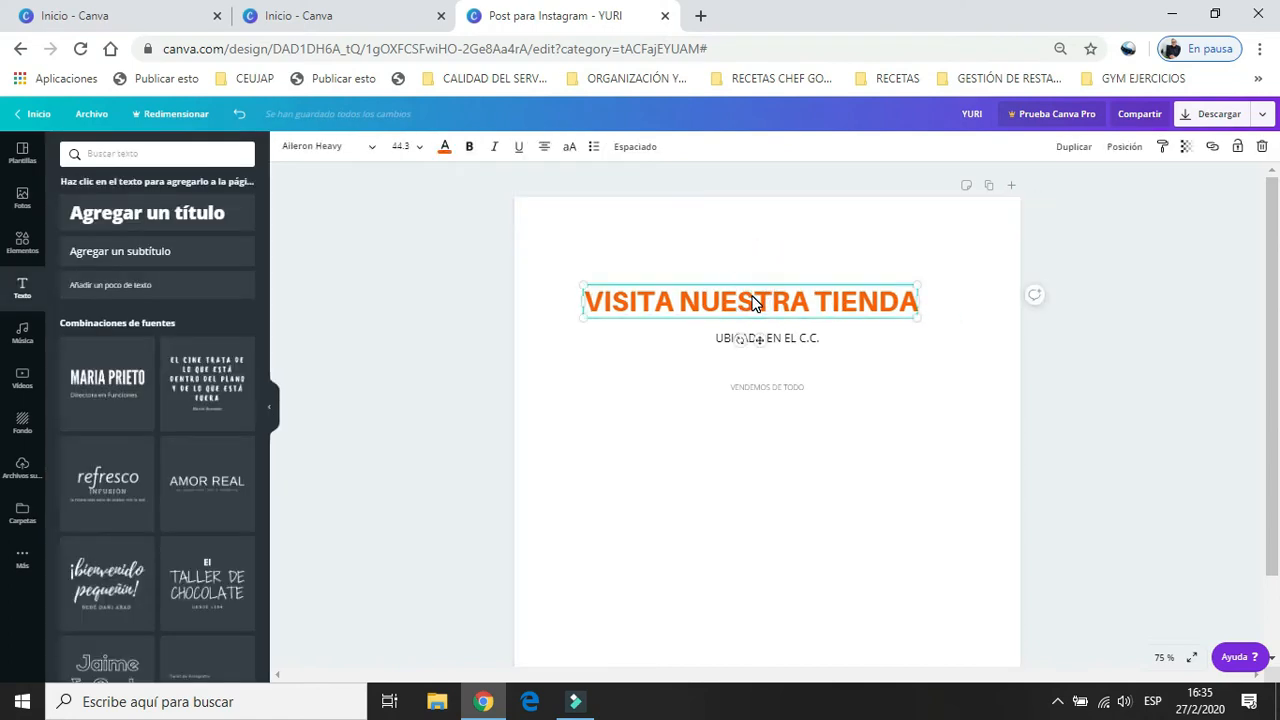
pyautogui.moveTo(756, 294); pyautogui.dragTo(765, 255)
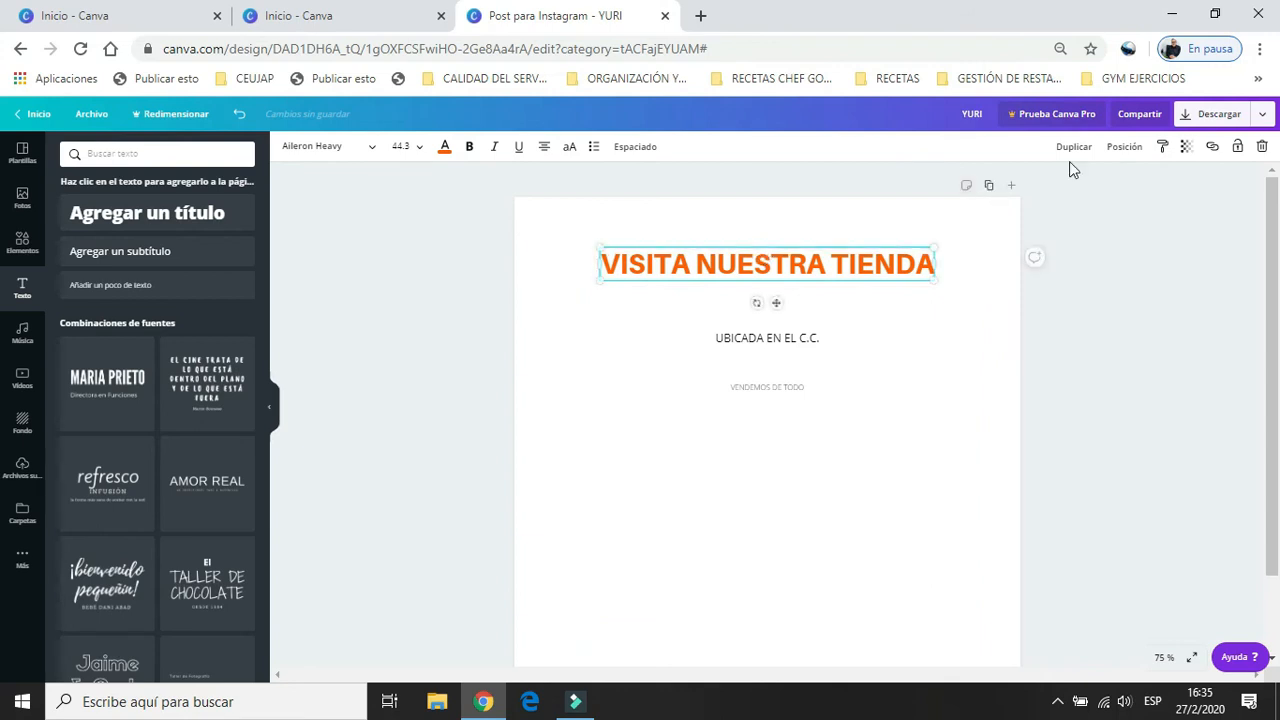
# Try the different page alignments on the heading, and leave it in the vertical middle and horizontal centre of the page.
pyautogui.click(1124, 146)
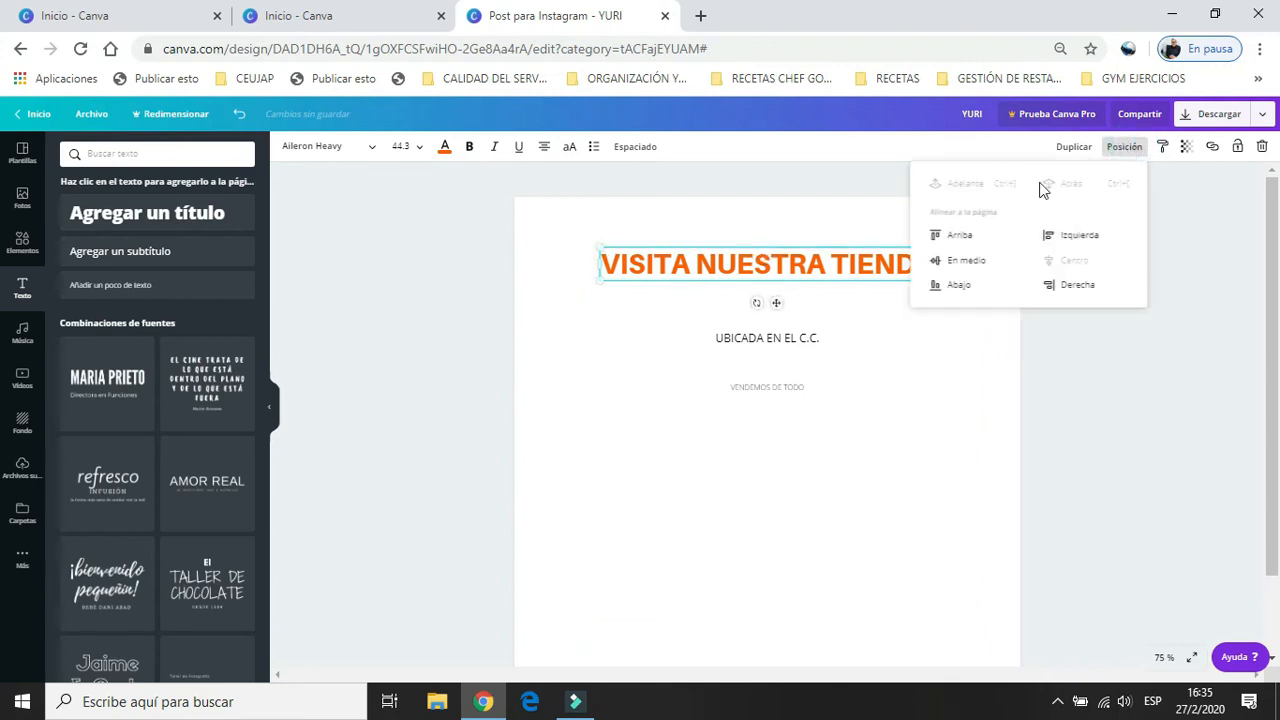
pyautogui.click(961, 236)
pyautogui.click(958, 284)
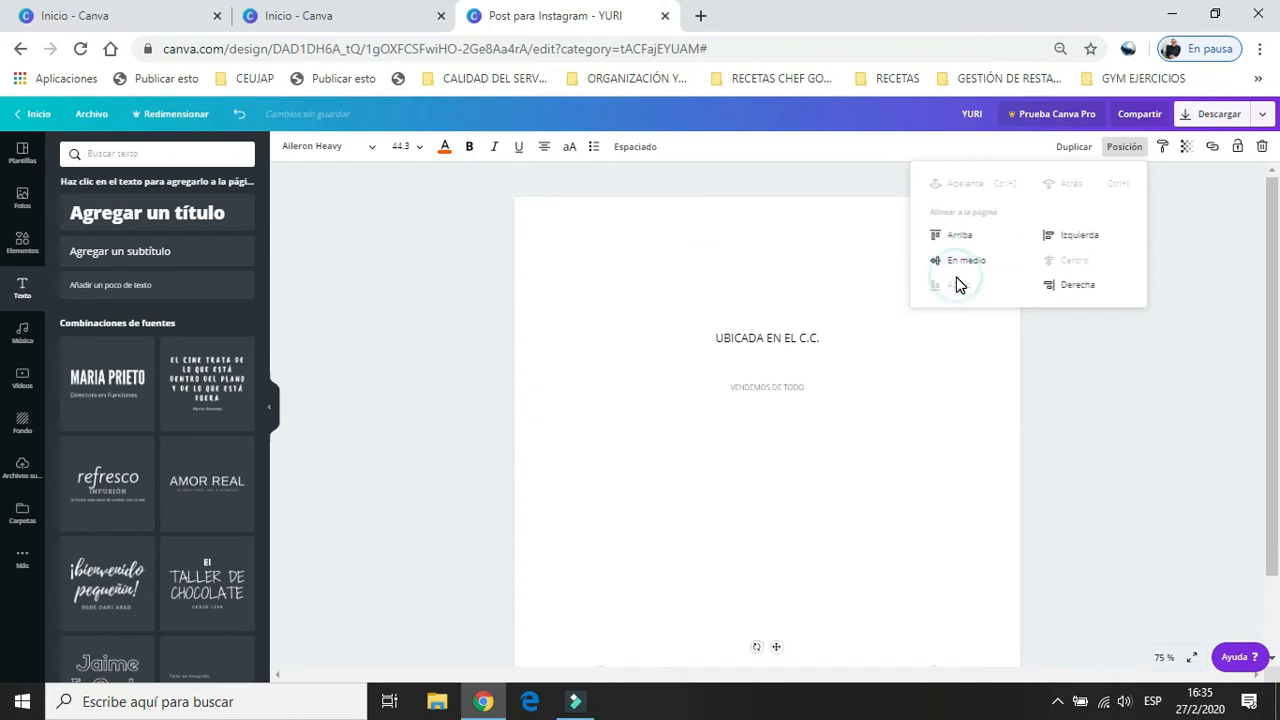
pyautogui.click(957, 260)
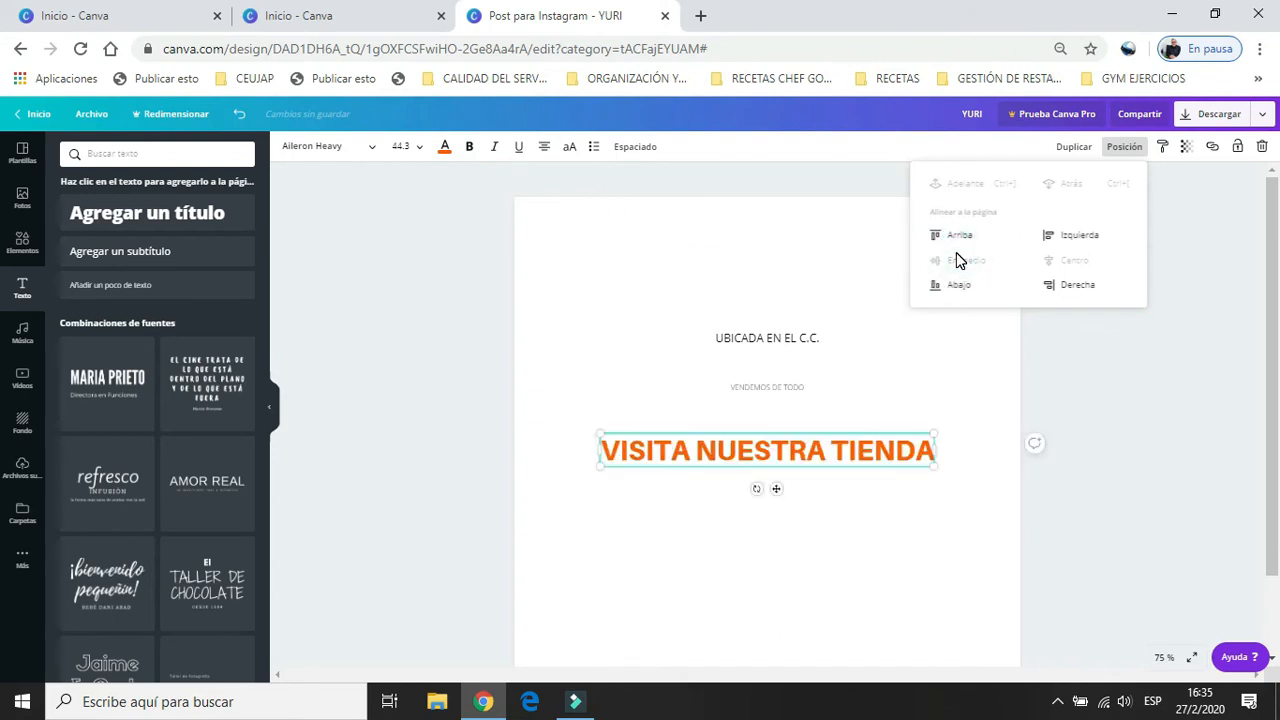
pyautogui.click(1063, 237)
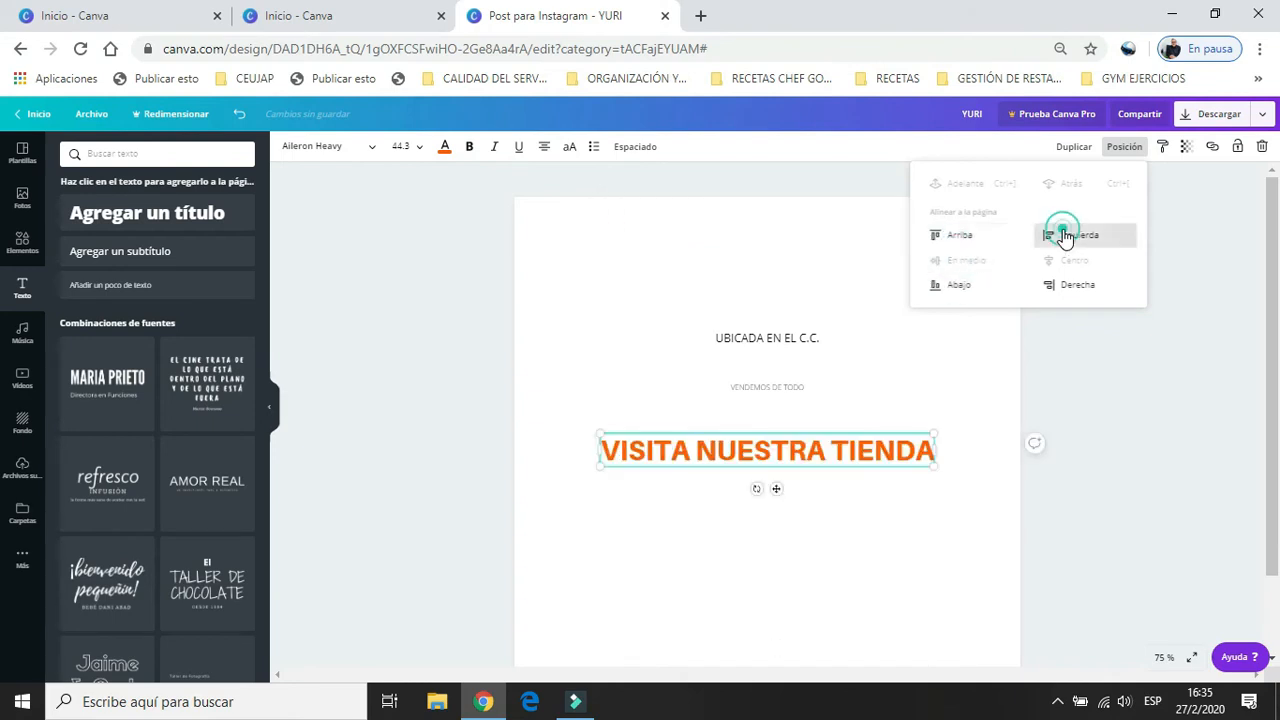
pyautogui.click(1065, 288)
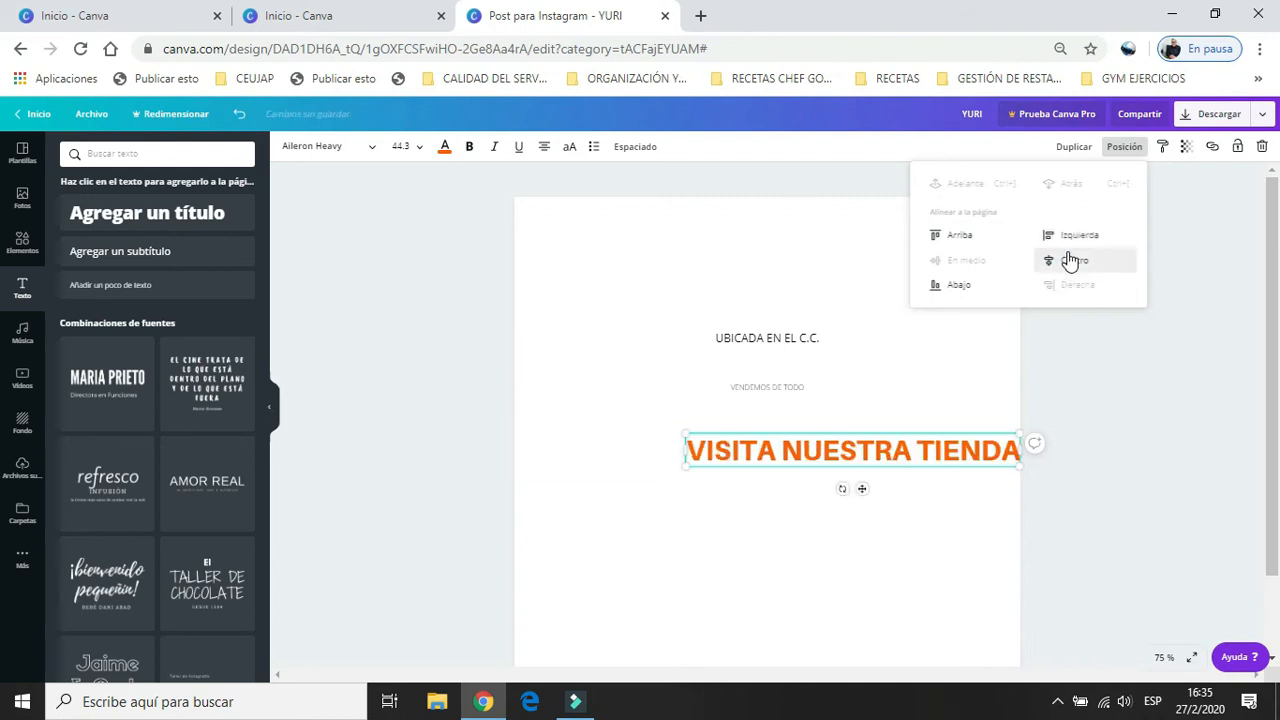
pyautogui.click(1068, 260)
pyautogui.click(862, 268)
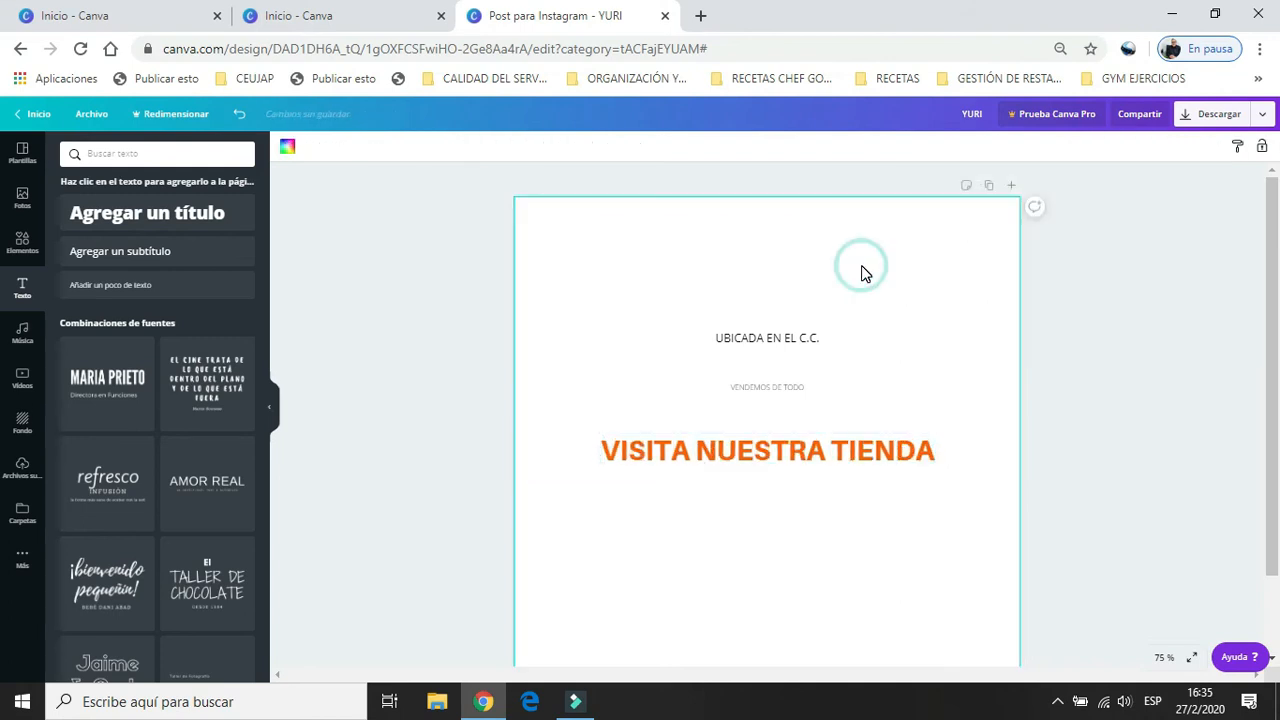
# Apply bold to the heading "VISITA NUESTRA TIENDA".
pyautogui.click(730, 441)
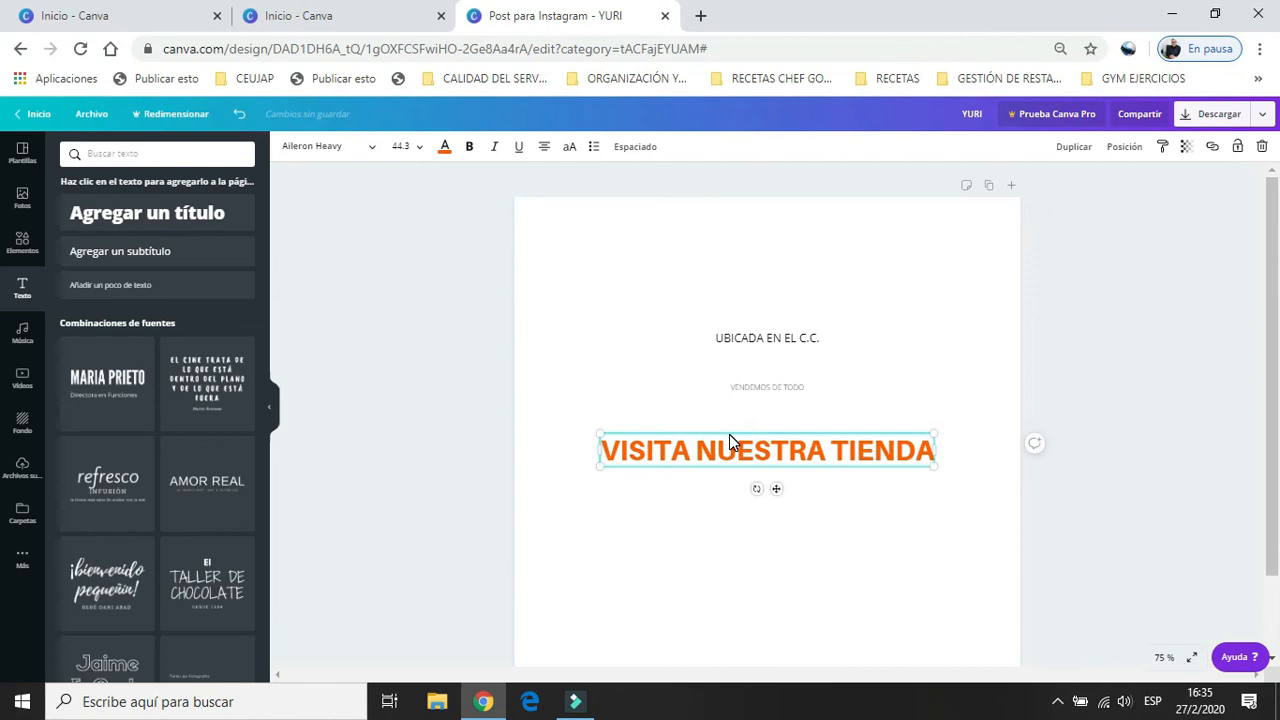
pyautogui.click(470, 148)
pyautogui.click(470, 148)
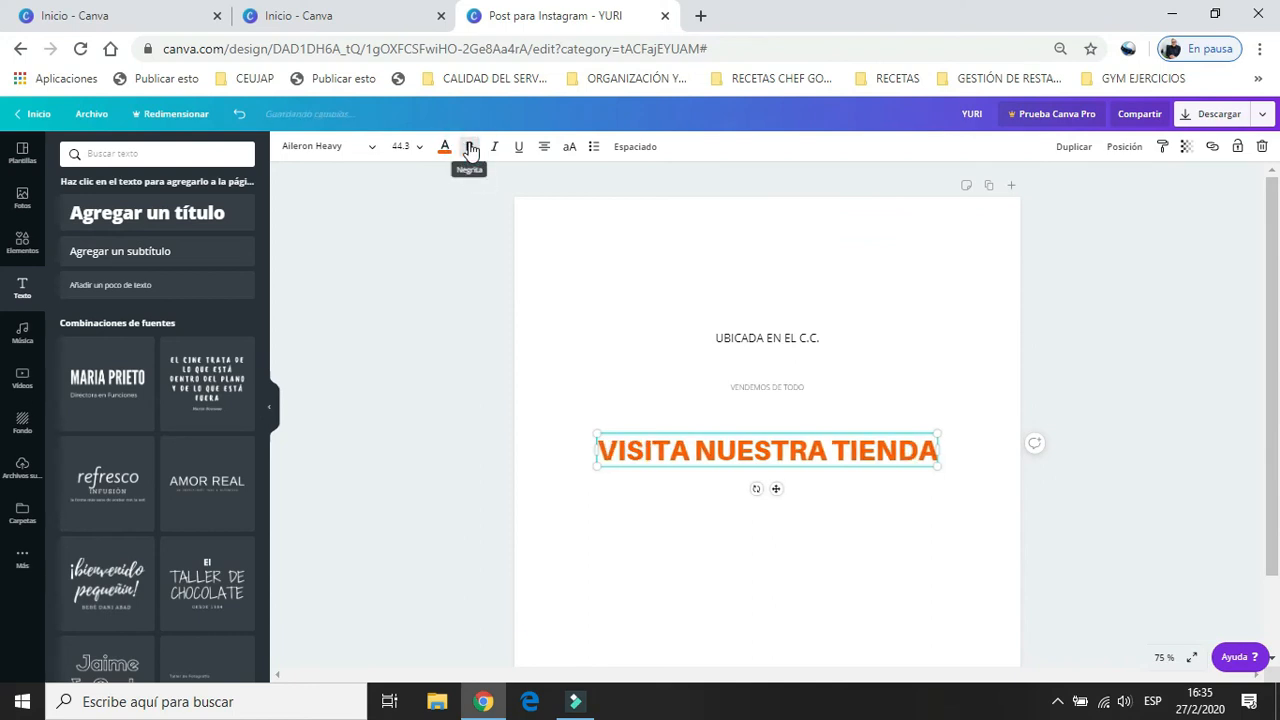
# Try italic and underline on the heading, removing each one again.
pyautogui.click(493, 147)
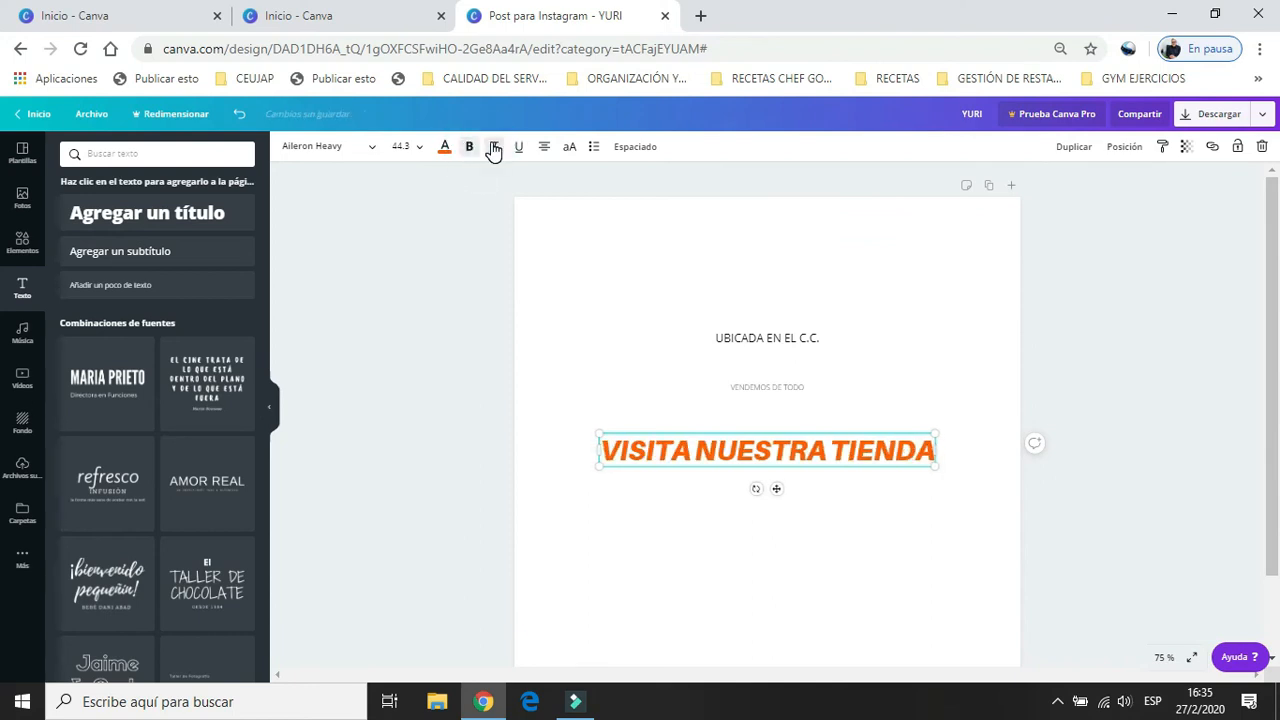
pyautogui.click(494, 147)
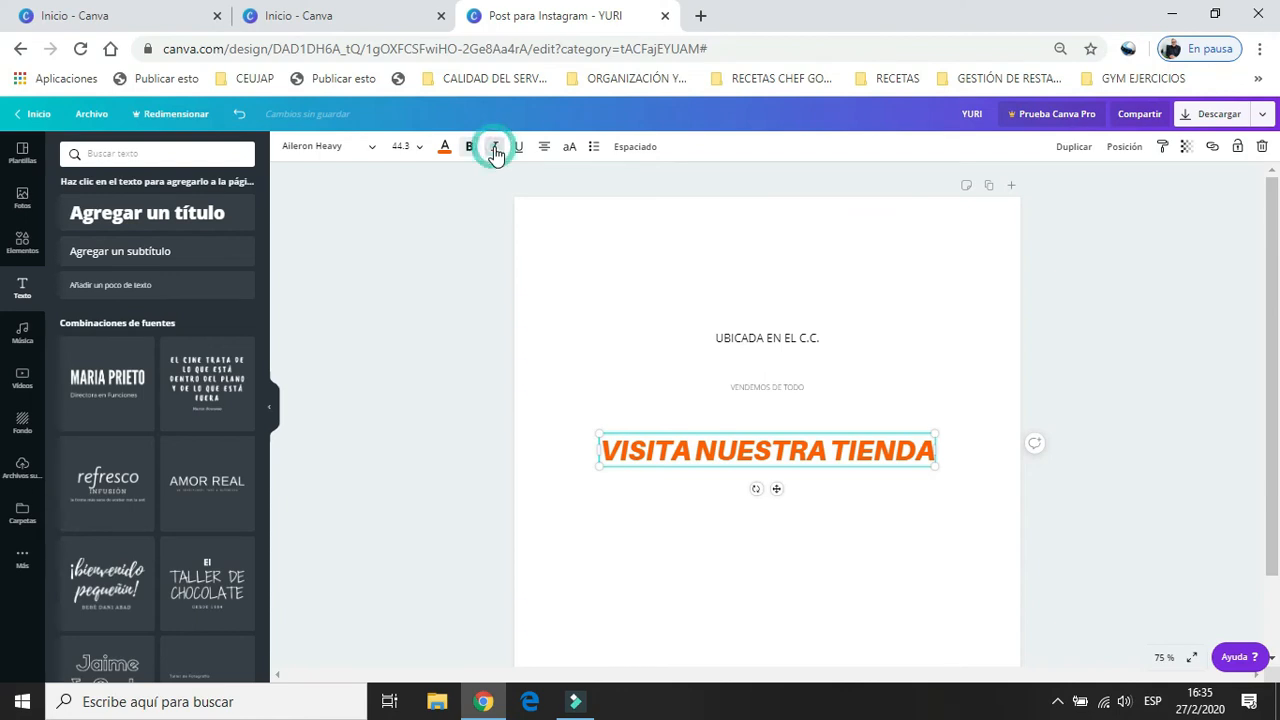
pyautogui.click(517, 150)
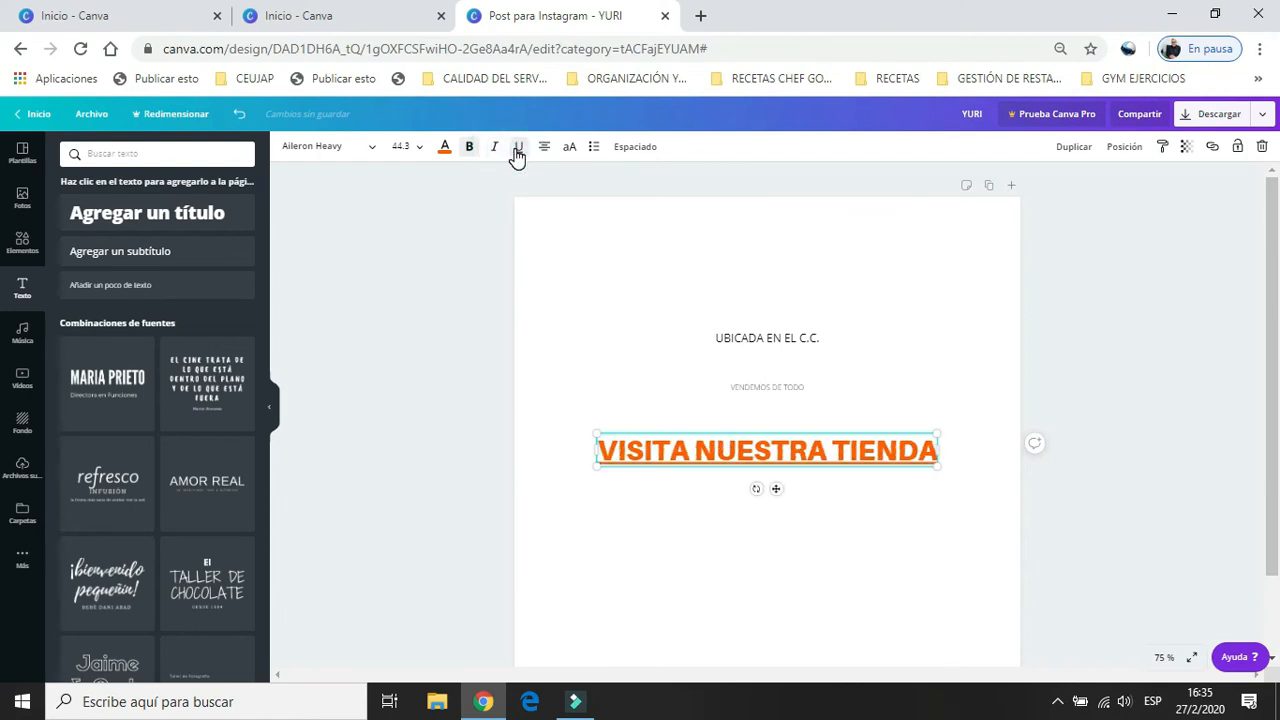
pyautogui.click(517, 152)
# Cycle the heading's text alignment through left and right and back to centred.
pyautogui.click(545, 150)
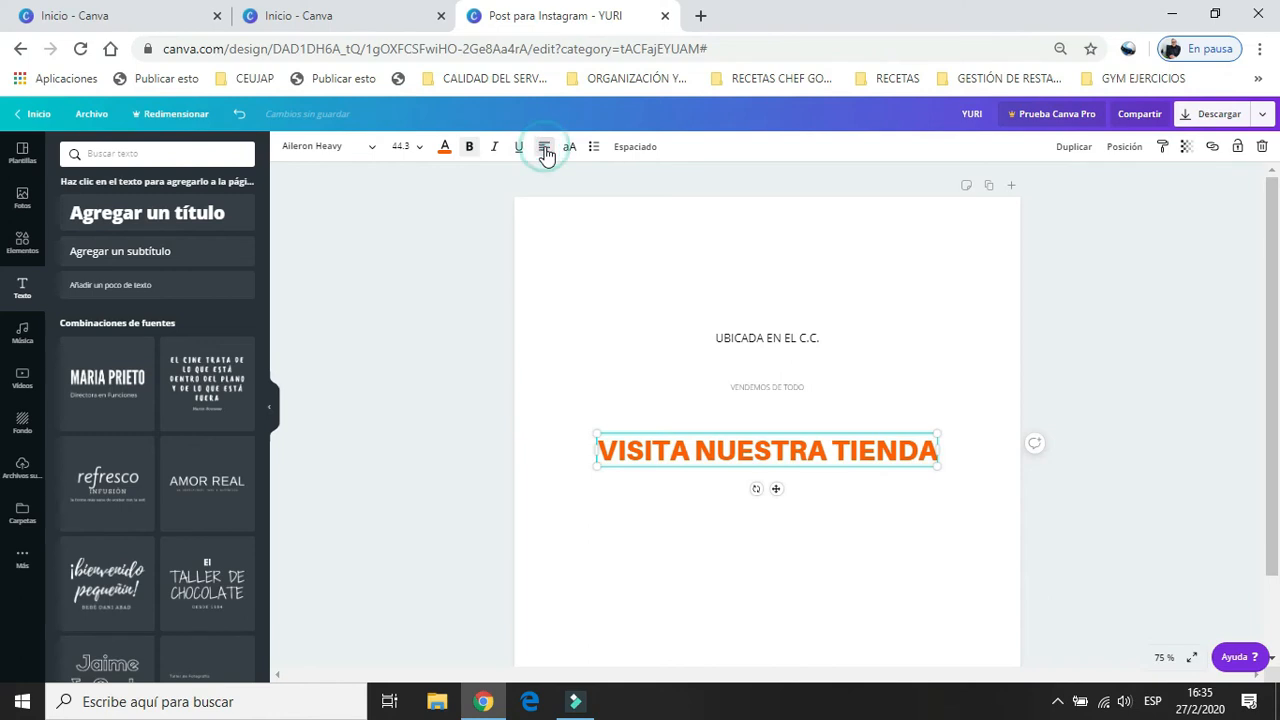
pyautogui.click(545, 150)
pyautogui.click(545, 150)
pyautogui.click(545, 151)
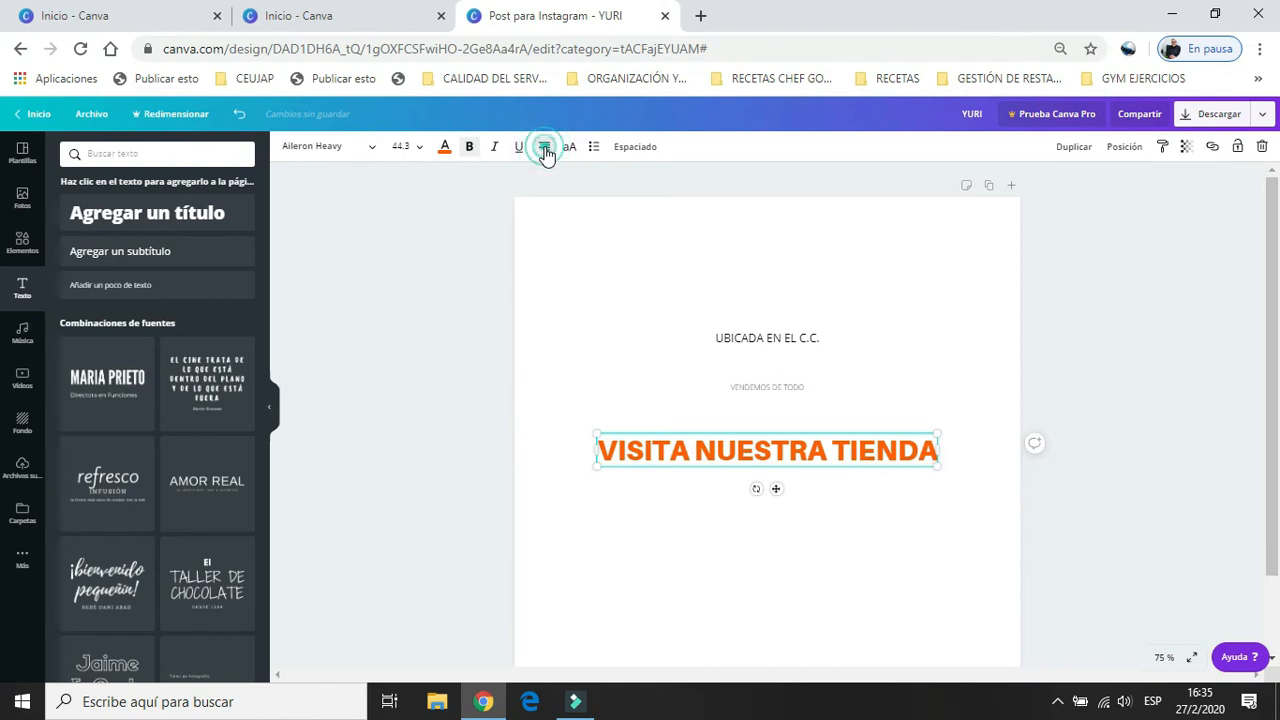
# Toggle the uppercase setting of the heading on and off, and leave it turned on.
pyautogui.click(570, 150)
pyautogui.click(570, 150)
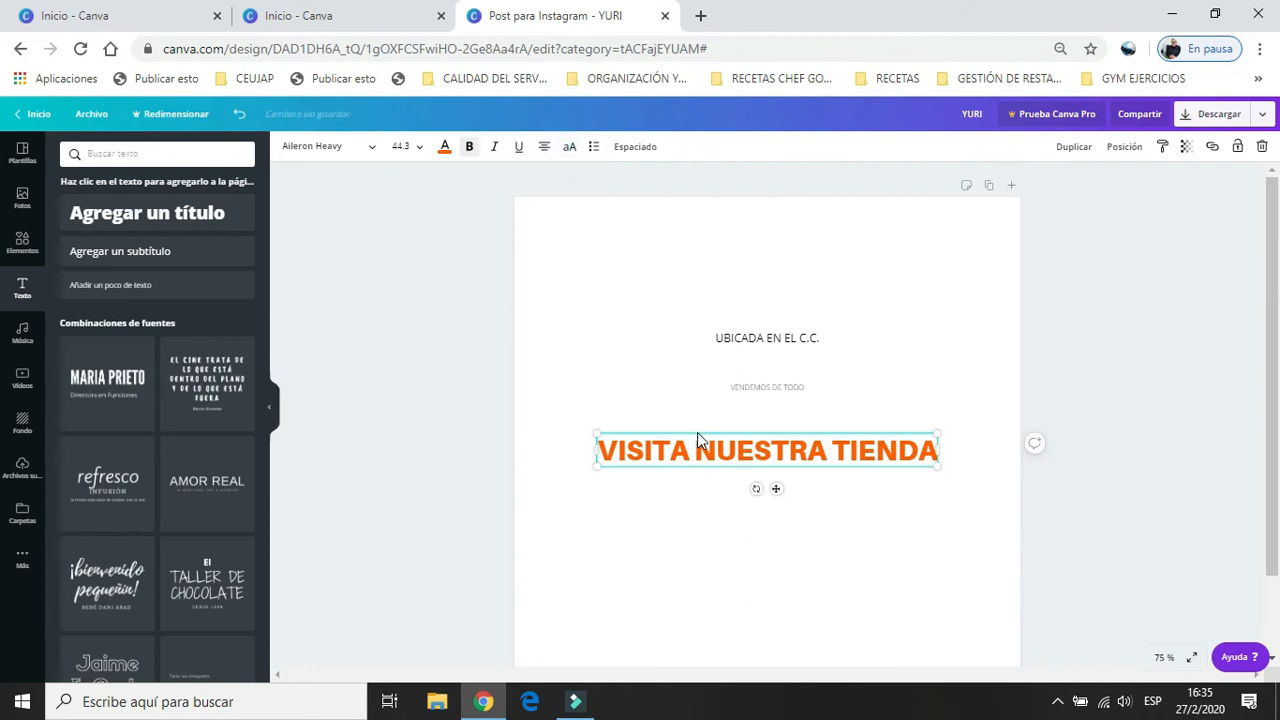
pyautogui.click(573, 149)
pyautogui.click(576, 150)
pyautogui.click(576, 150)
# Try list formatting, including numbering, on the heading and remove it again.
pyautogui.click(594, 148)
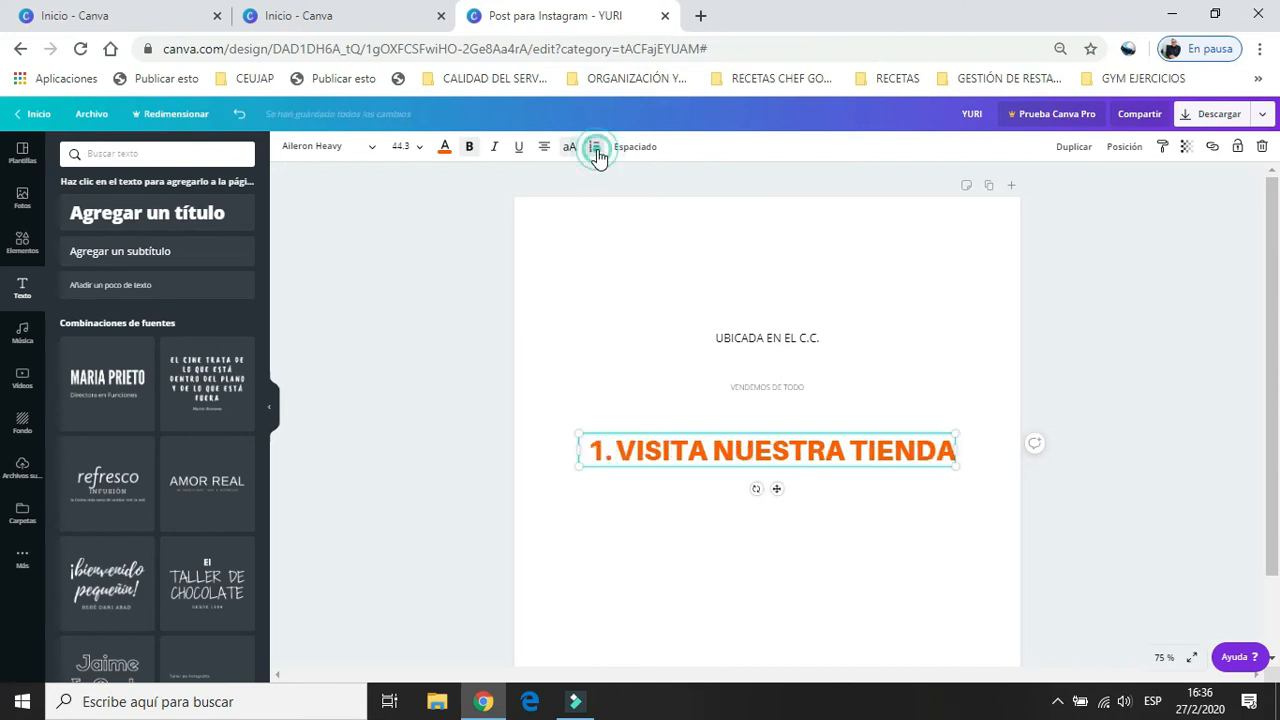
pyautogui.click(595, 150)
pyautogui.click(595, 150)
pyautogui.click(595, 150)
pyautogui.click(595, 150)
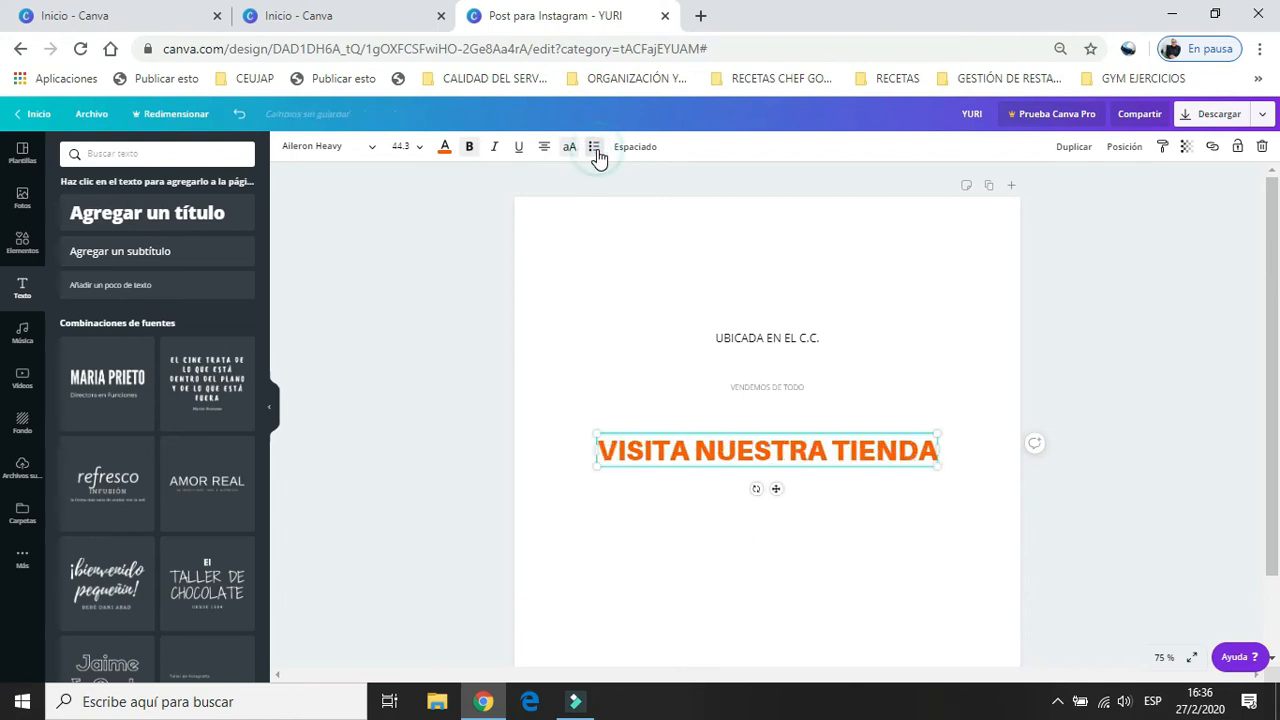
# Set the heading's letter spacing to 45 and cycle its text box anchor through the three options, ending on the third.
pyautogui.click(648, 150)
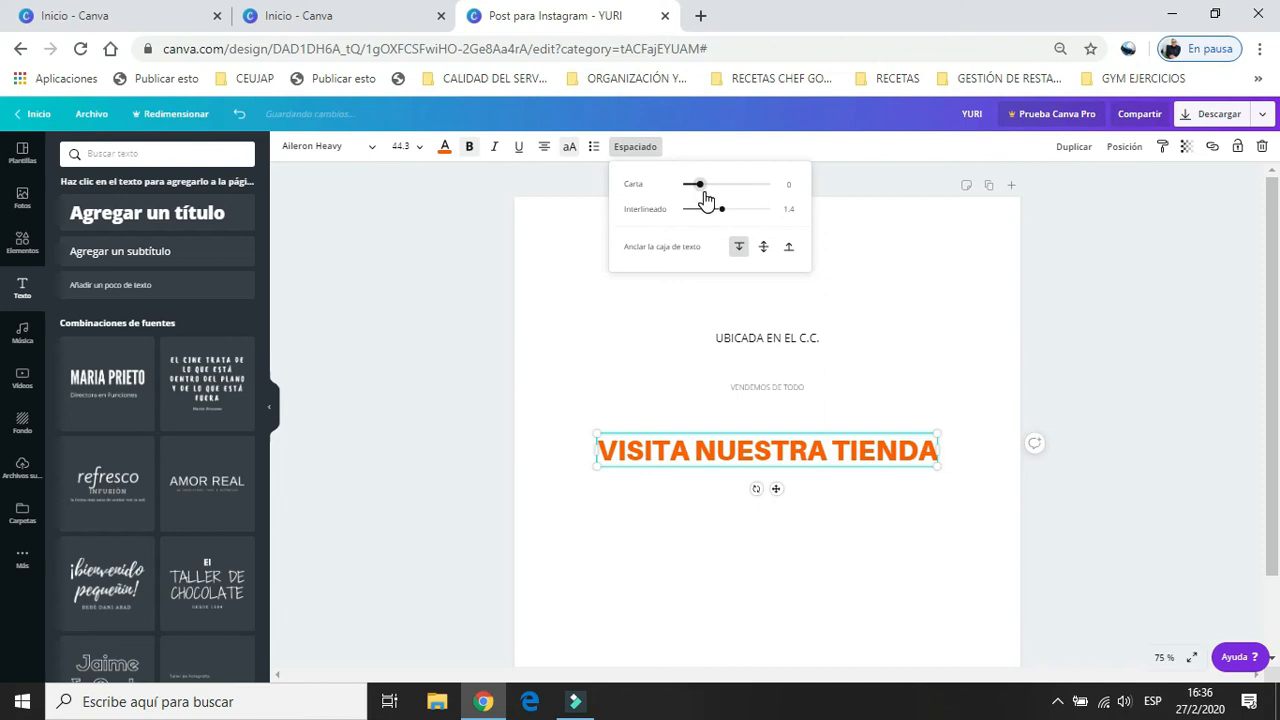
pyautogui.moveTo(701, 190)
pyautogui.mouseDown()
pyautogui.moveTo(749, 197)
pyautogui.moveTo(751, 220)
pyautogui.moveTo(774, 223)
pyautogui.moveTo(677, 220)
pyautogui.moveTo(724, 216)
pyautogui.moveTo(743, 183)
pyautogui.moveTo(705, 190)
pyautogui.mouseUp()
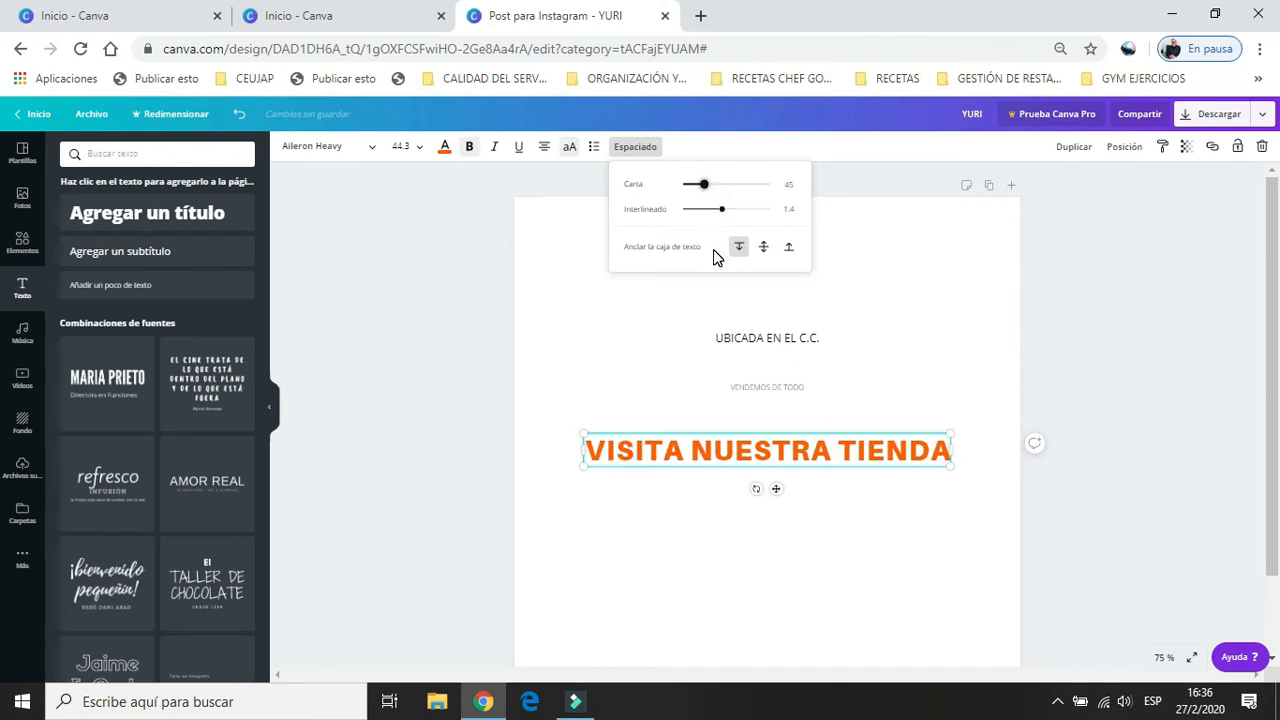
pyautogui.click(763, 250)
pyautogui.click(787, 250)
pyautogui.click(741, 251)
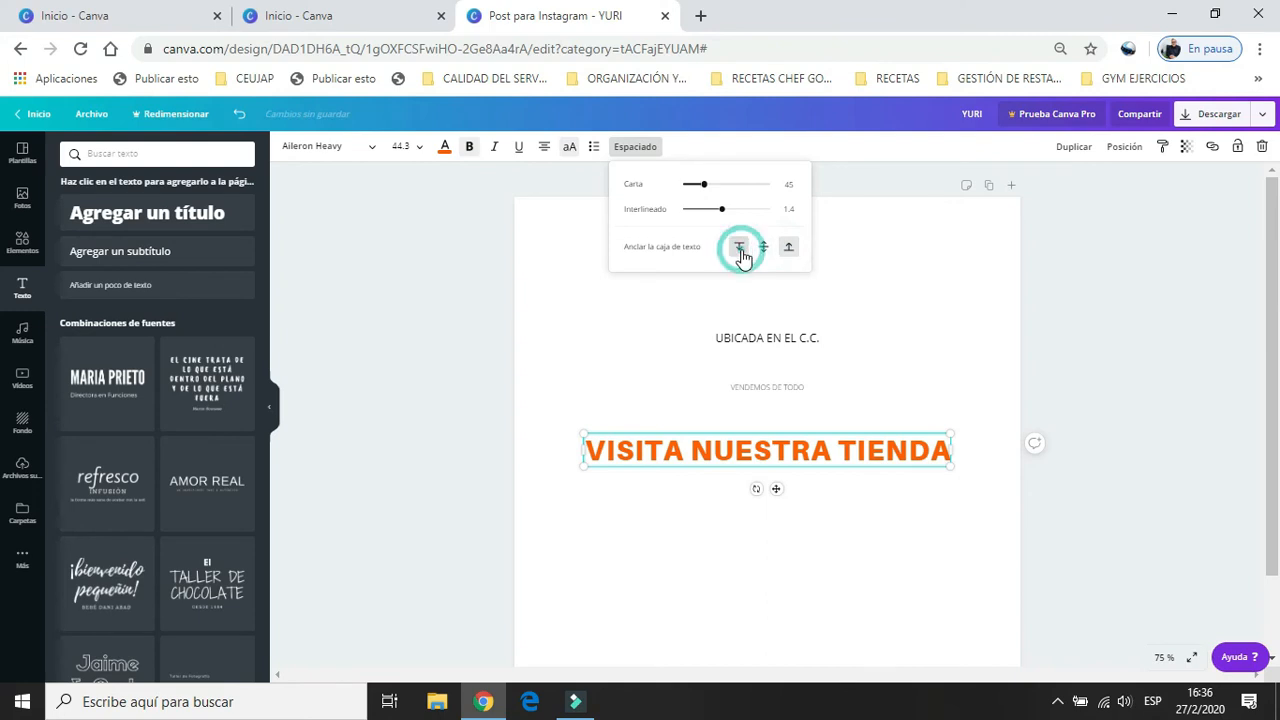
pyautogui.click(764, 255)
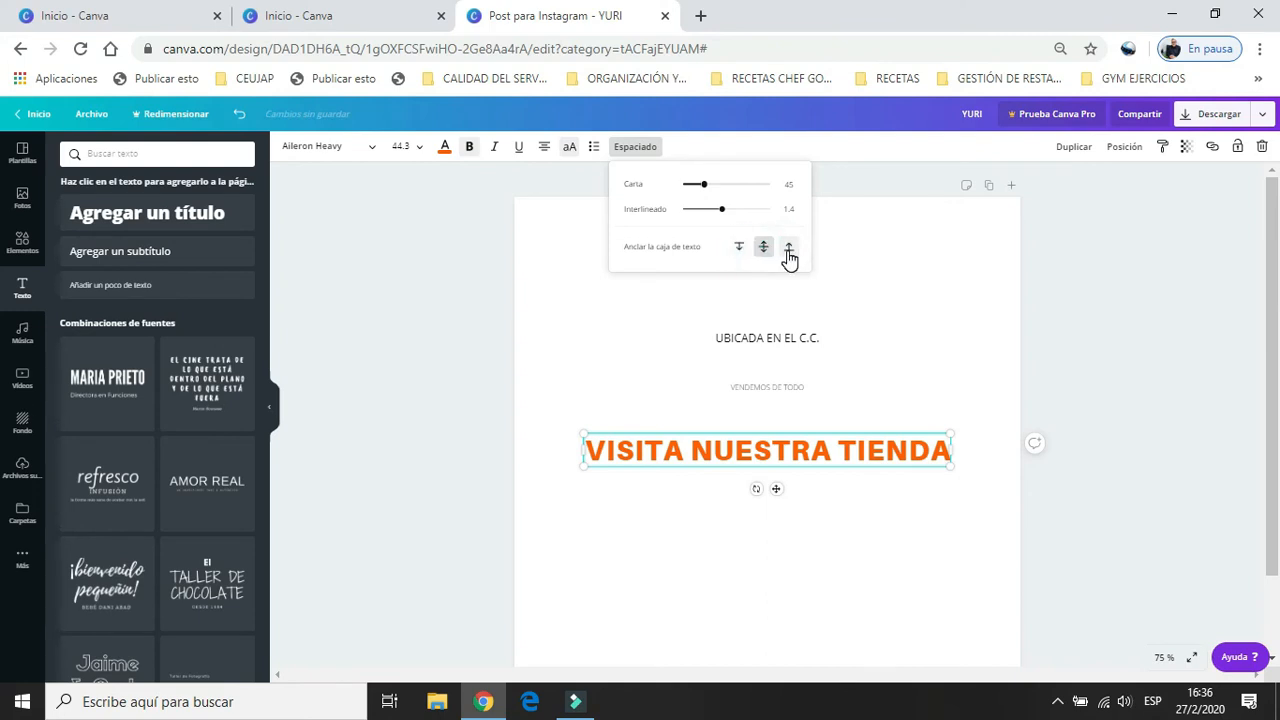
pyautogui.click(788, 250)
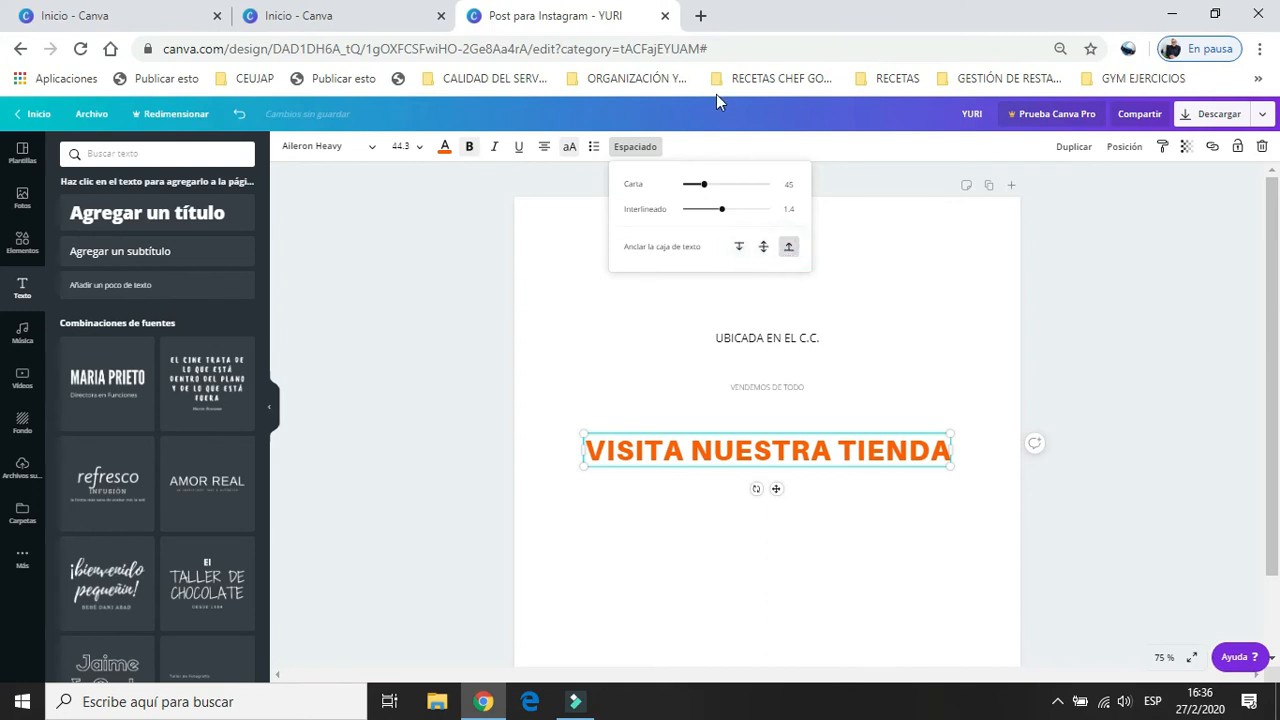
pyautogui.click(697, 149)
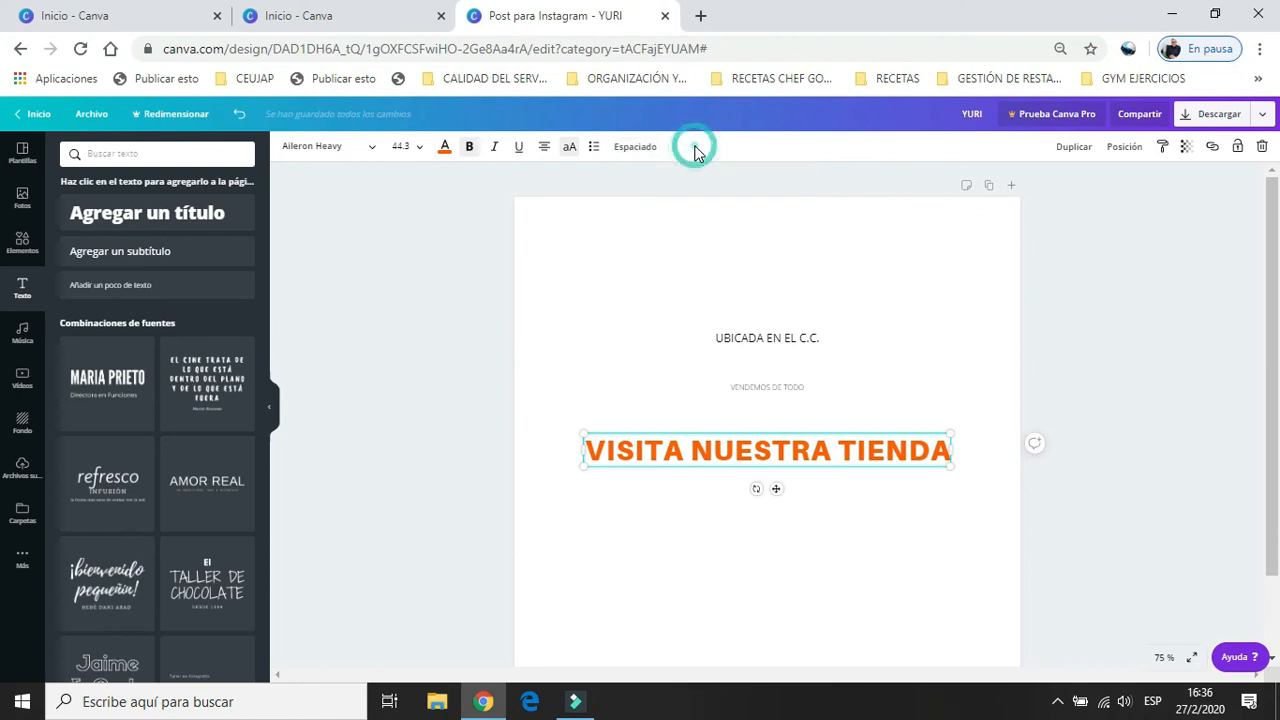
# Duplicate the heading, colour the copy black and place it slightly offset over the orange original as a shadow effect.
pyautogui.click(1063, 152)
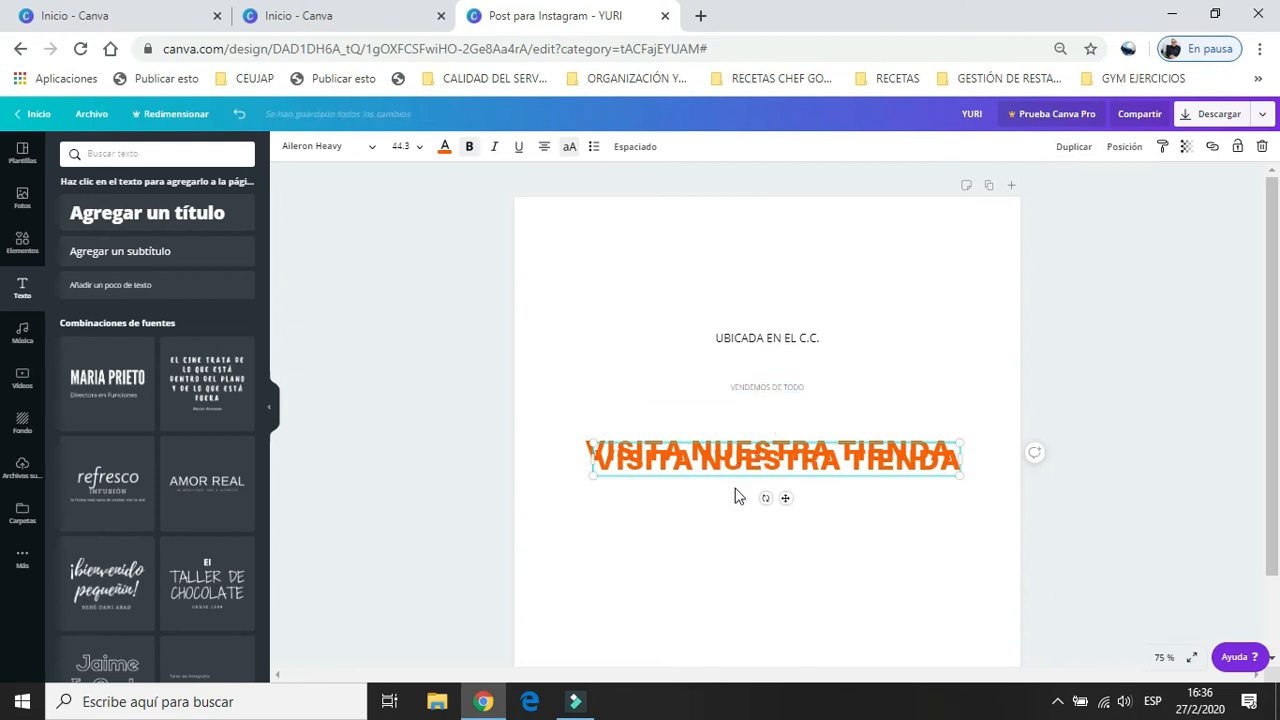
pyautogui.click(444, 149)
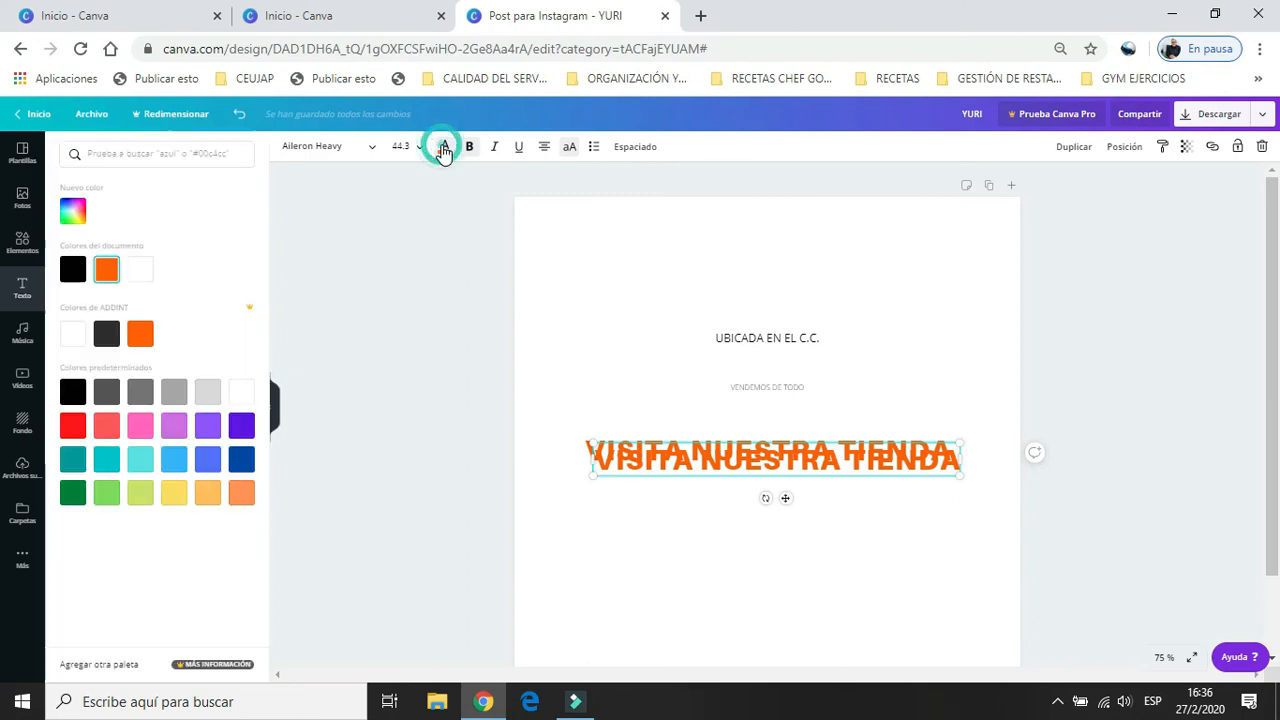
pyautogui.click(68, 394)
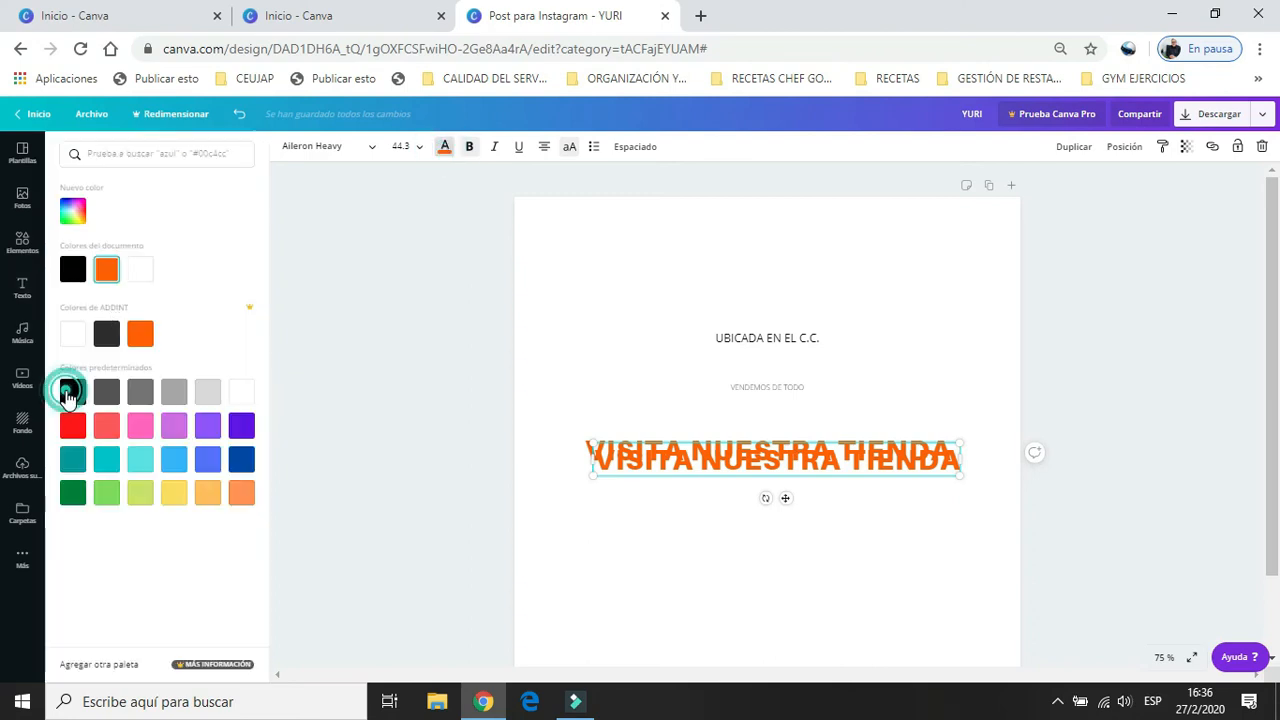
pyautogui.moveTo(688, 466); pyautogui.dragTo(684, 457)
pyautogui.press('Left')
pyautogui.press('Left')
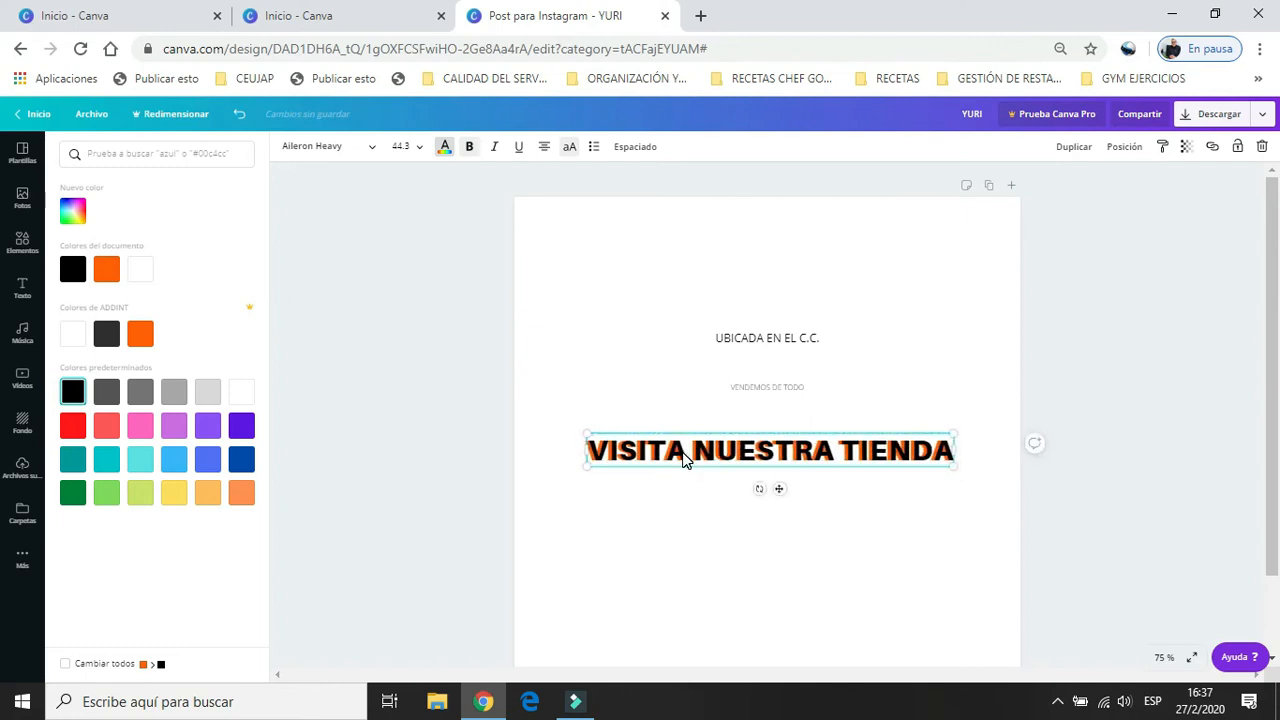
pyautogui.press('Up')
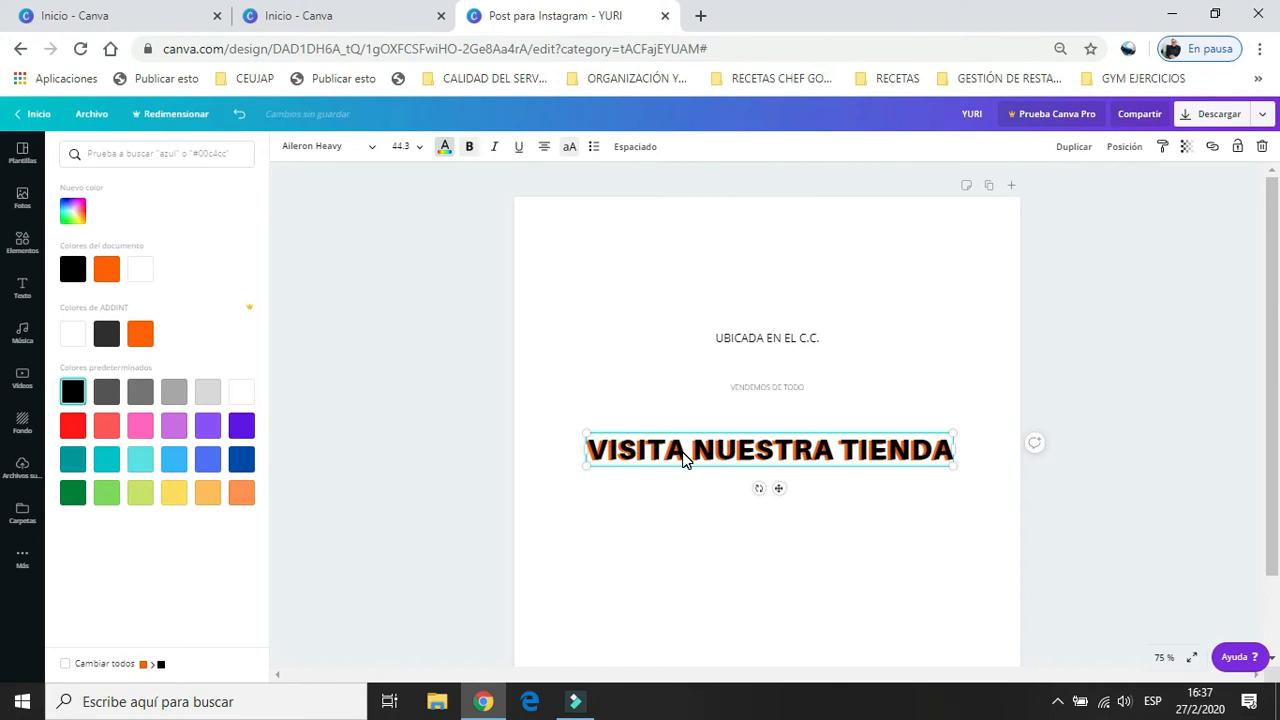
pyautogui.click(674, 509)
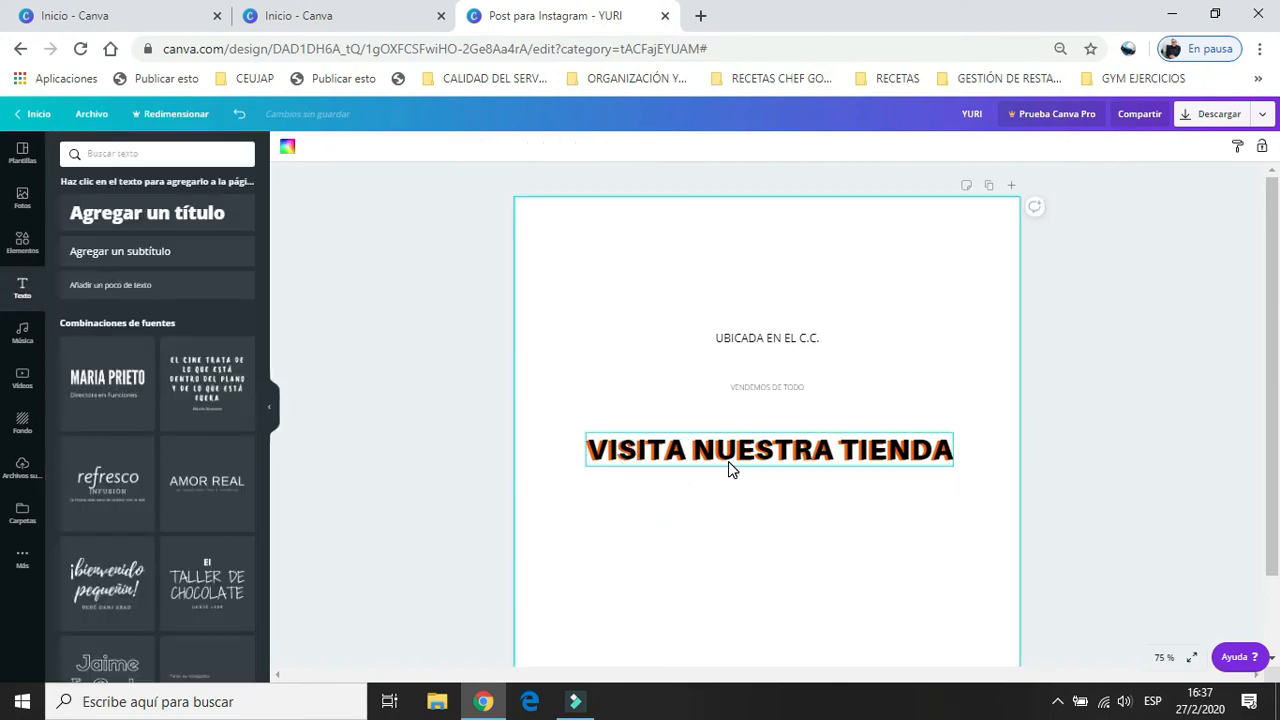
# Send the black heading copy behind the orange heading and bring it to the front again.
pyautogui.click(638, 466)
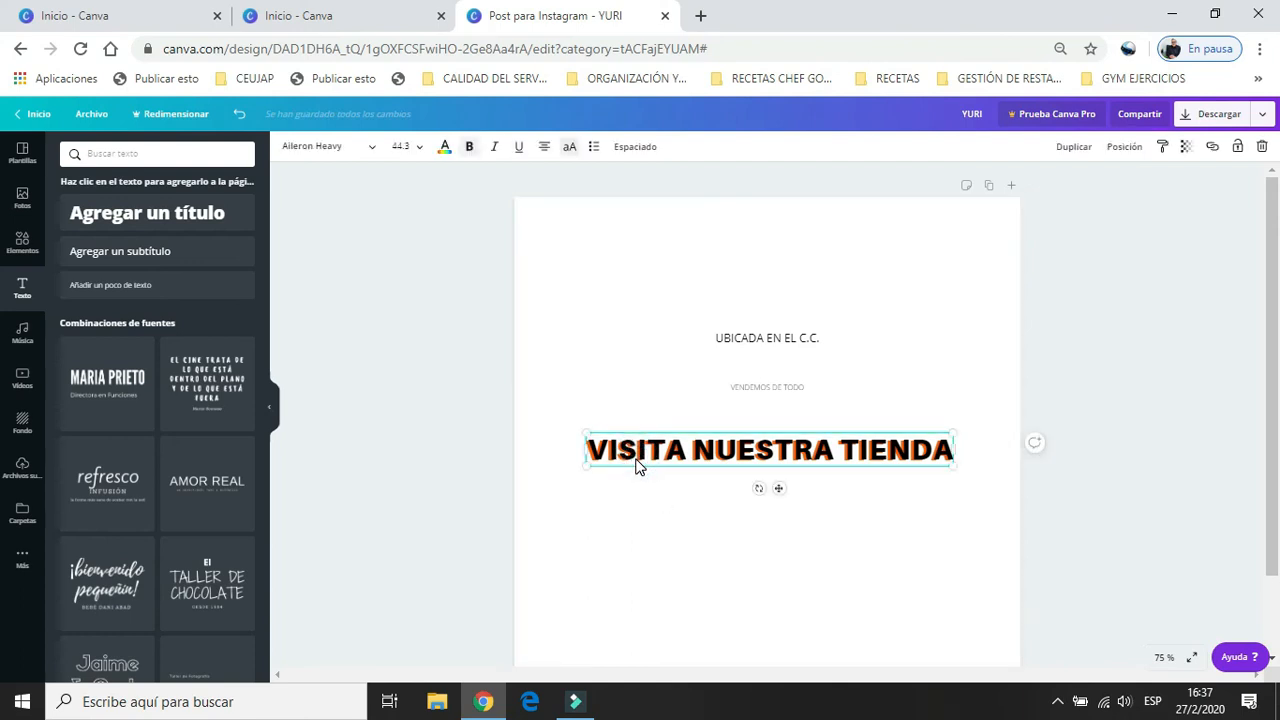
pyautogui.click(1125, 147)
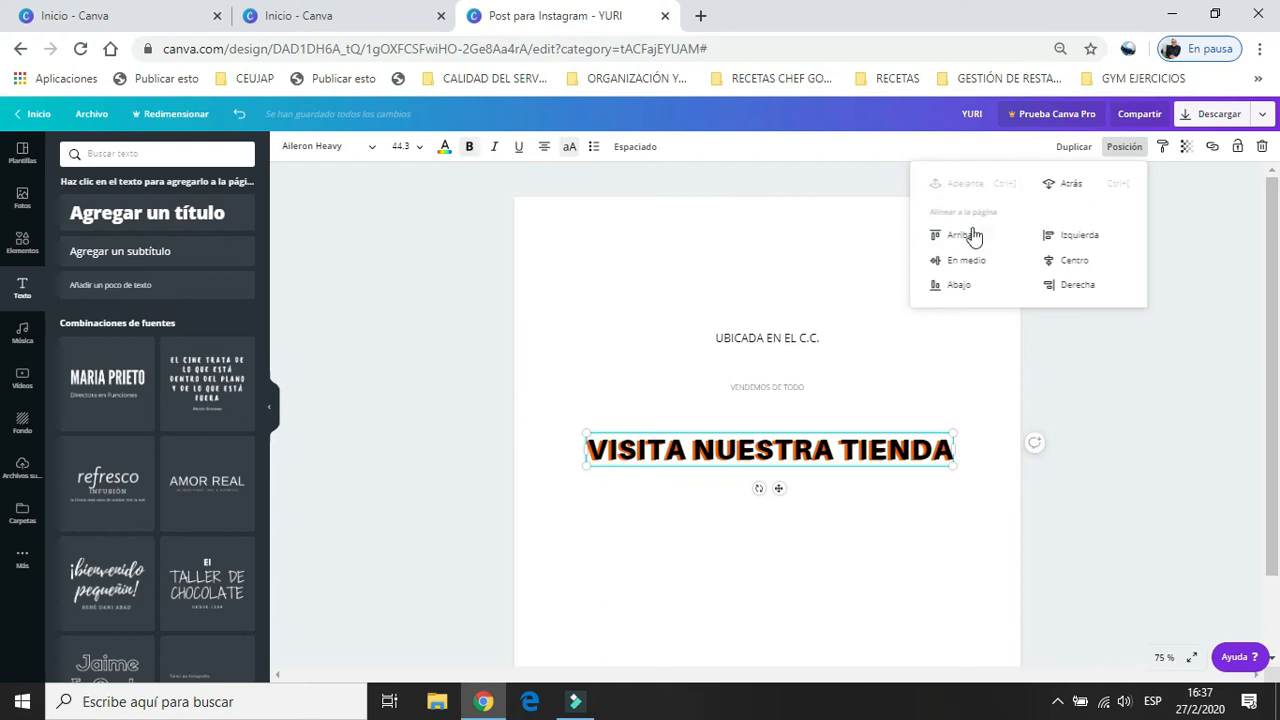
pyautogui.click(1067, 186)
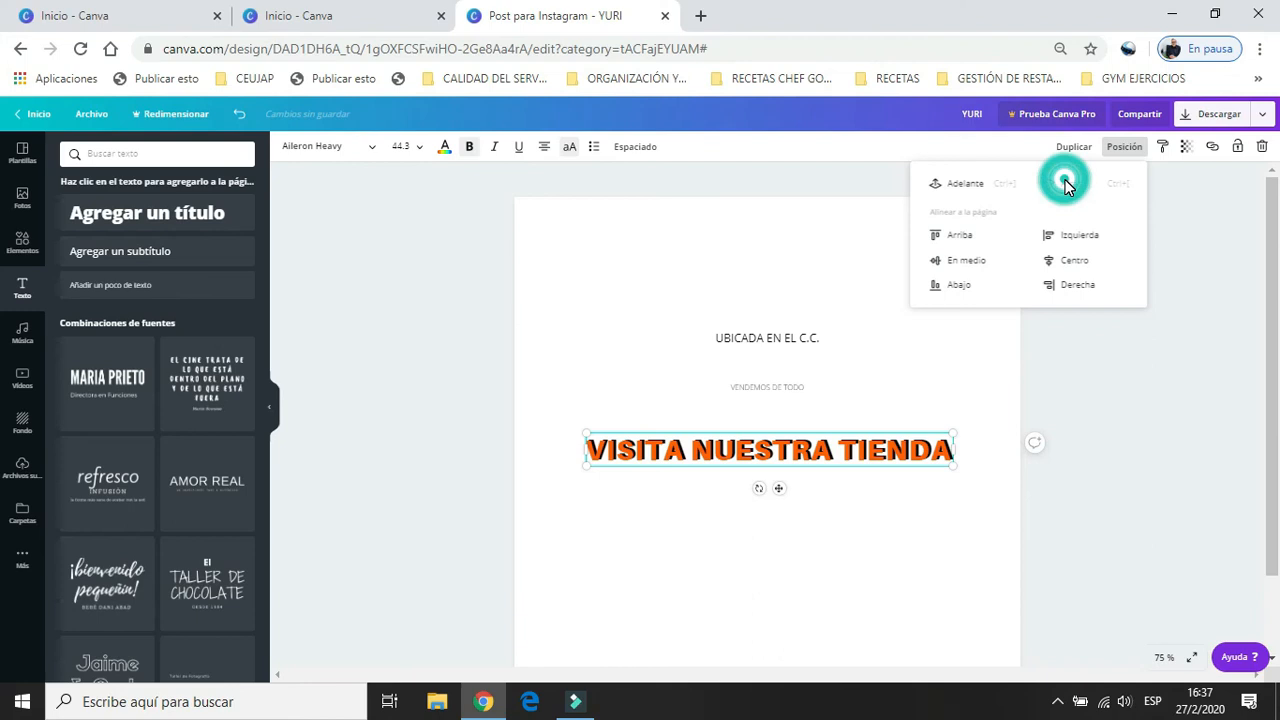
pyautogui.click(978, 184)
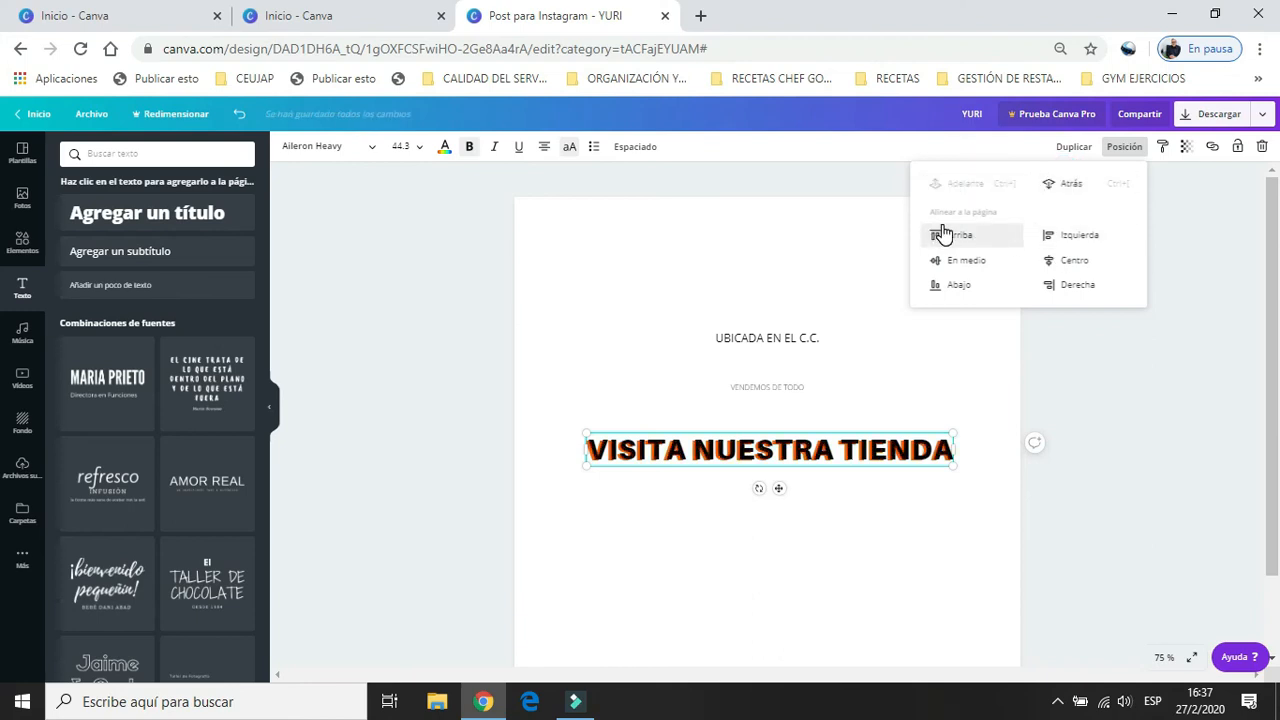
# Align the black heading copy to the top of the page and back to the vertical middle.
pyautogui.click(943, 234)
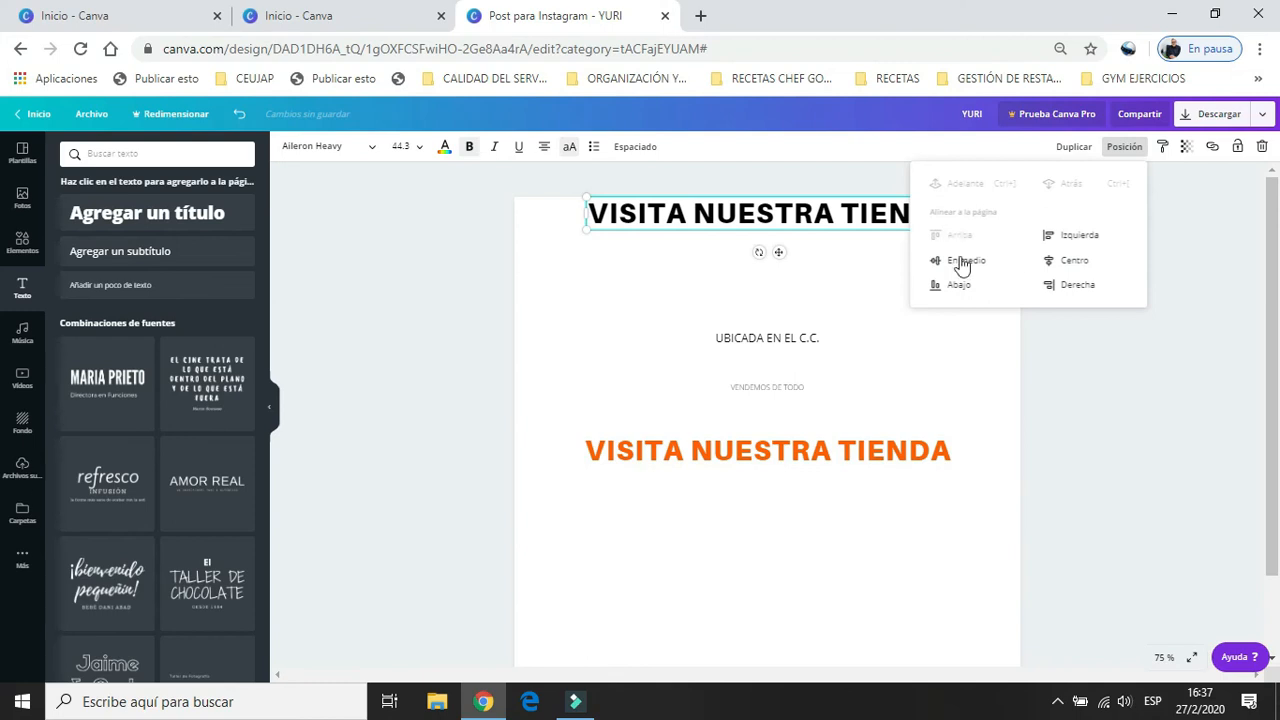
pyautogui.click(956, 261)
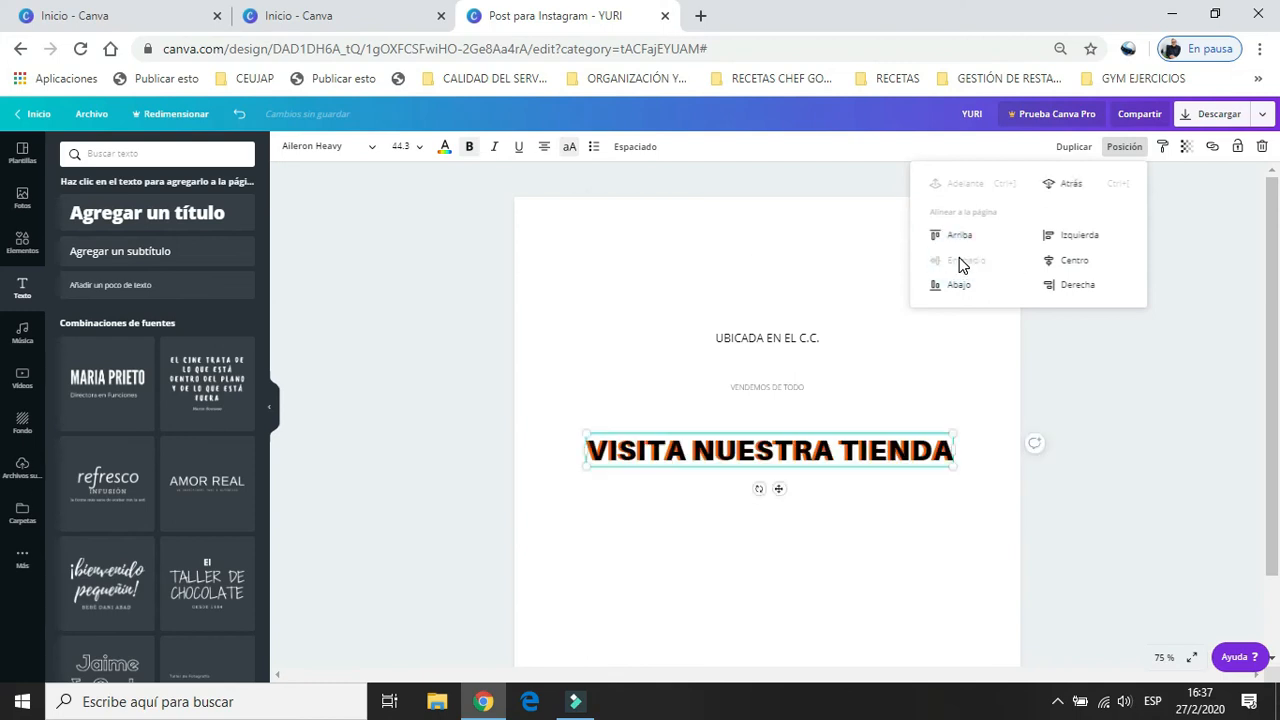
pyautogui.click(1185, 238)
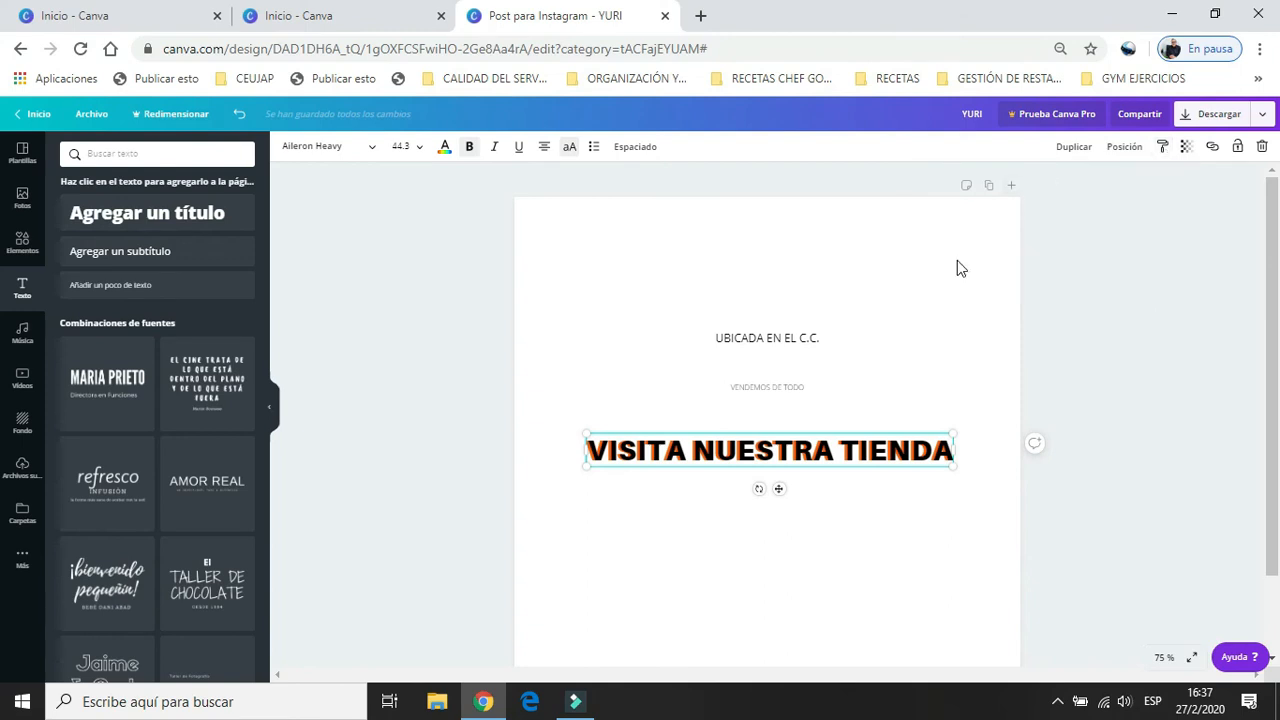
# Copy the black heading's style onto the subheading "UBICADA EN EL C.C." and set its transparency to 74.
pyautogui.click(1162, 147)
pyautogui.click(783, 341)
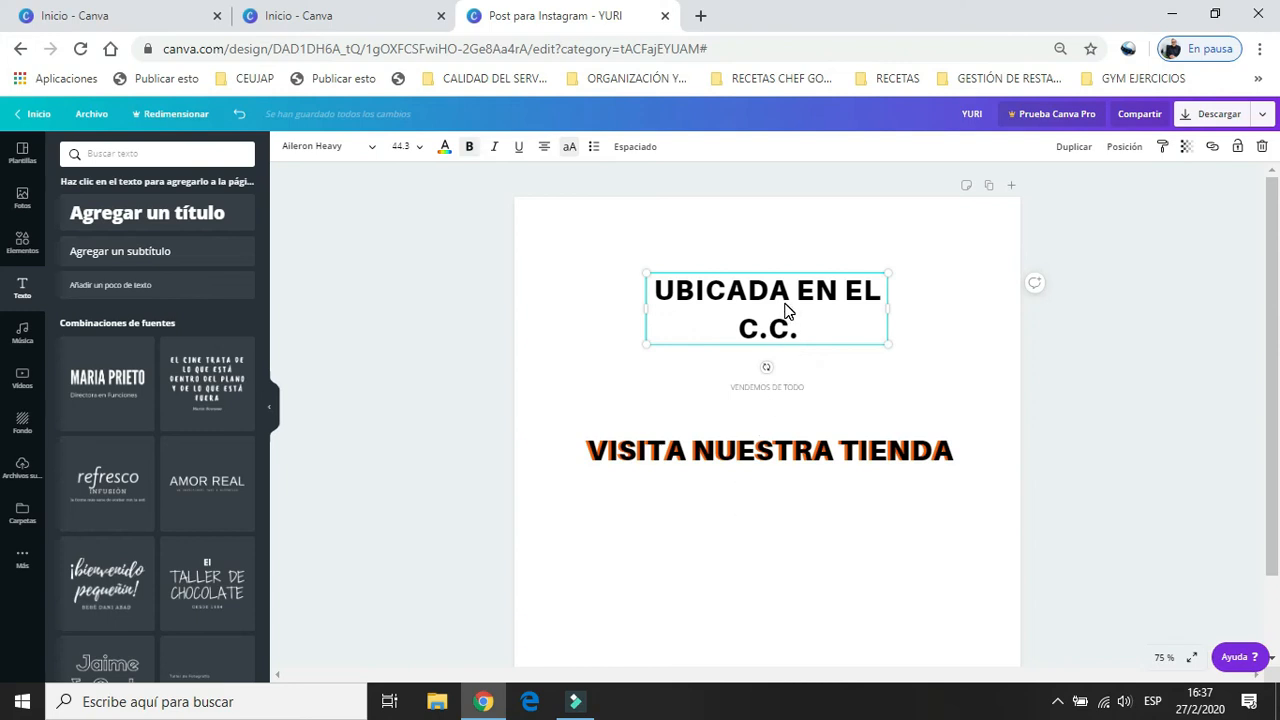
pyautogui.click(1186, 147)
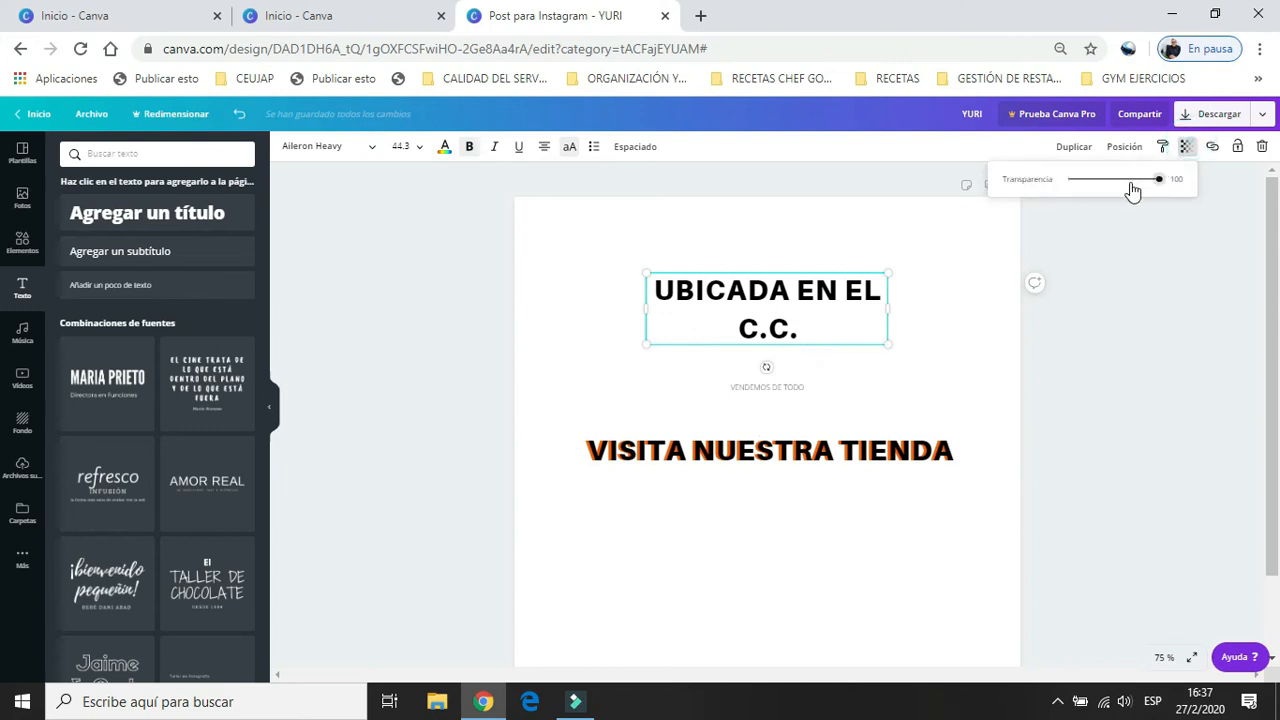
pyautogui.moveTo(1160, 179); pyautogui.dragTo(1138, 193)
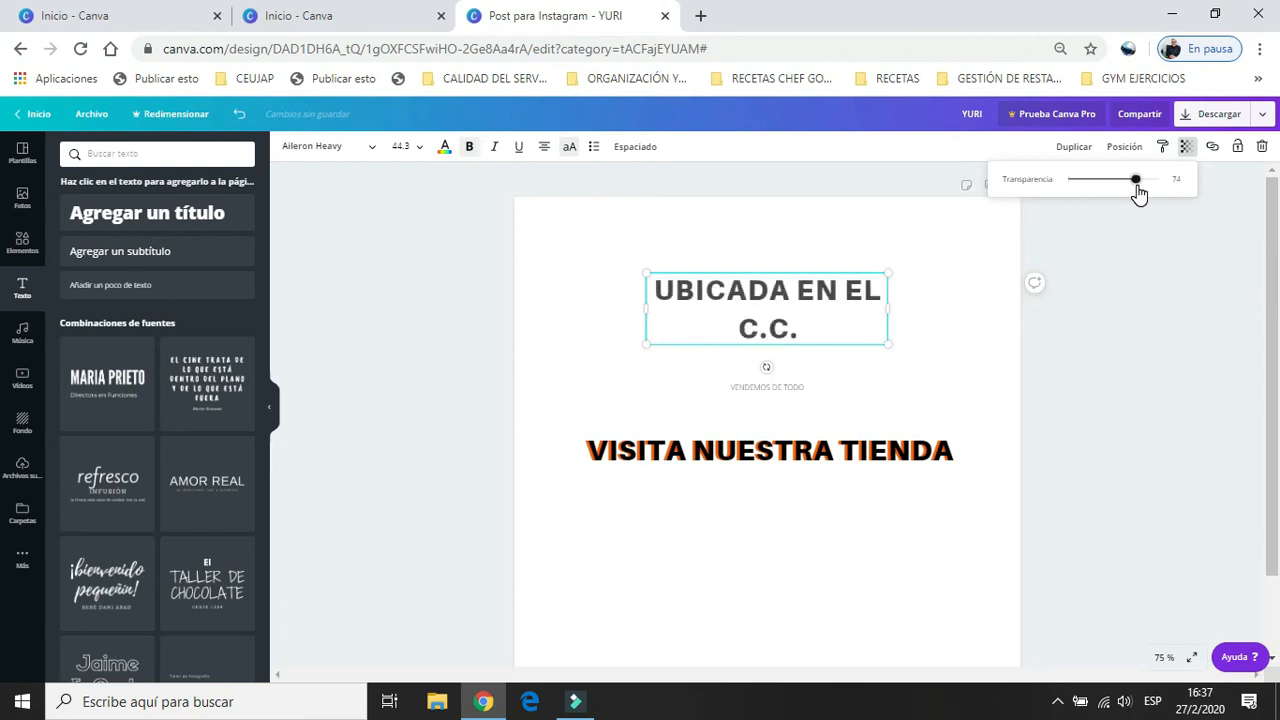
# Lock the subheading "UBICADA EN EL C.C." and try to move or edit it.
pyautogui.click(1237, 146)
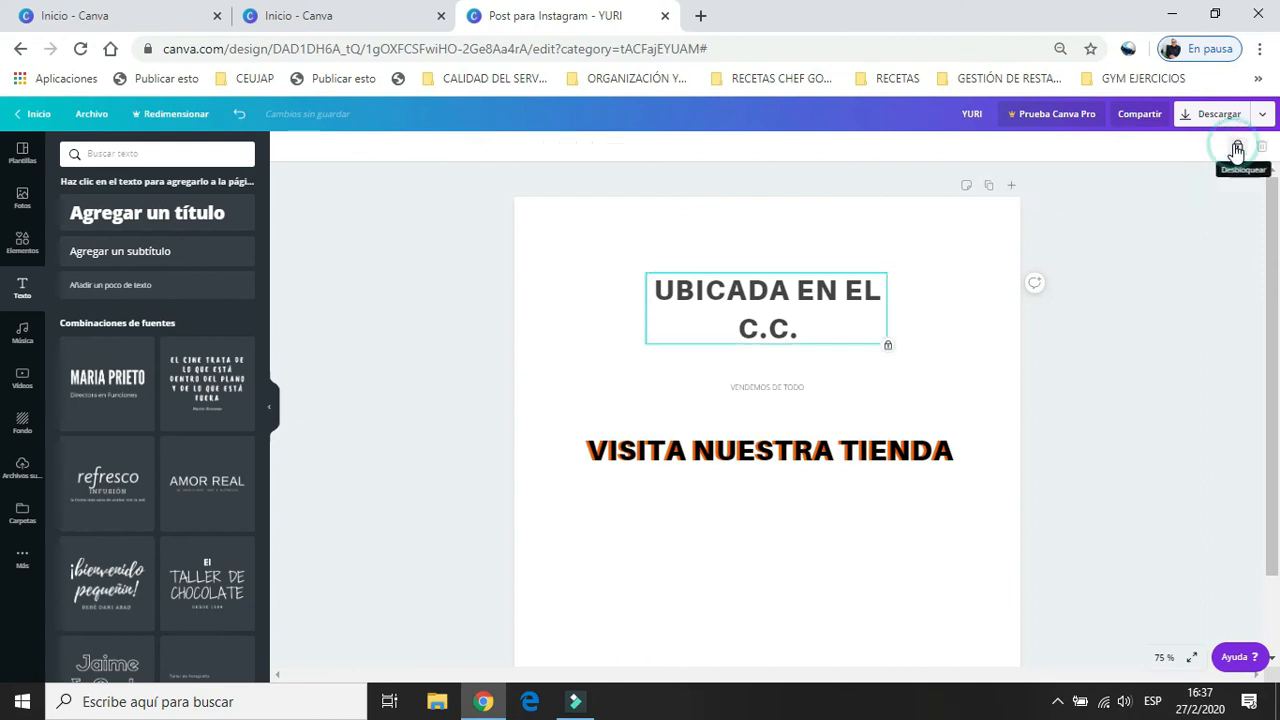
pyautogui.click(810, 290)
pyautogui.click(803, 314)
pyautogui.click(748, 295)
pyautogui.click(748, 294)
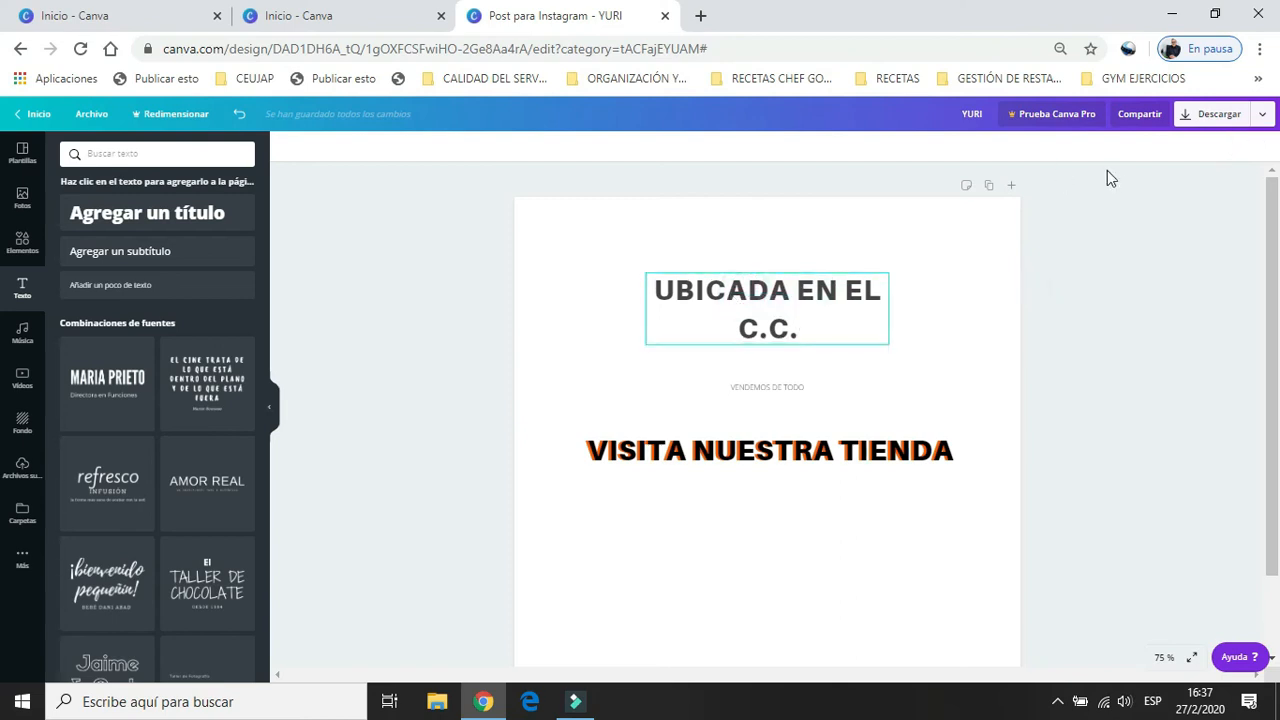
pyautogui.click(840, 305)
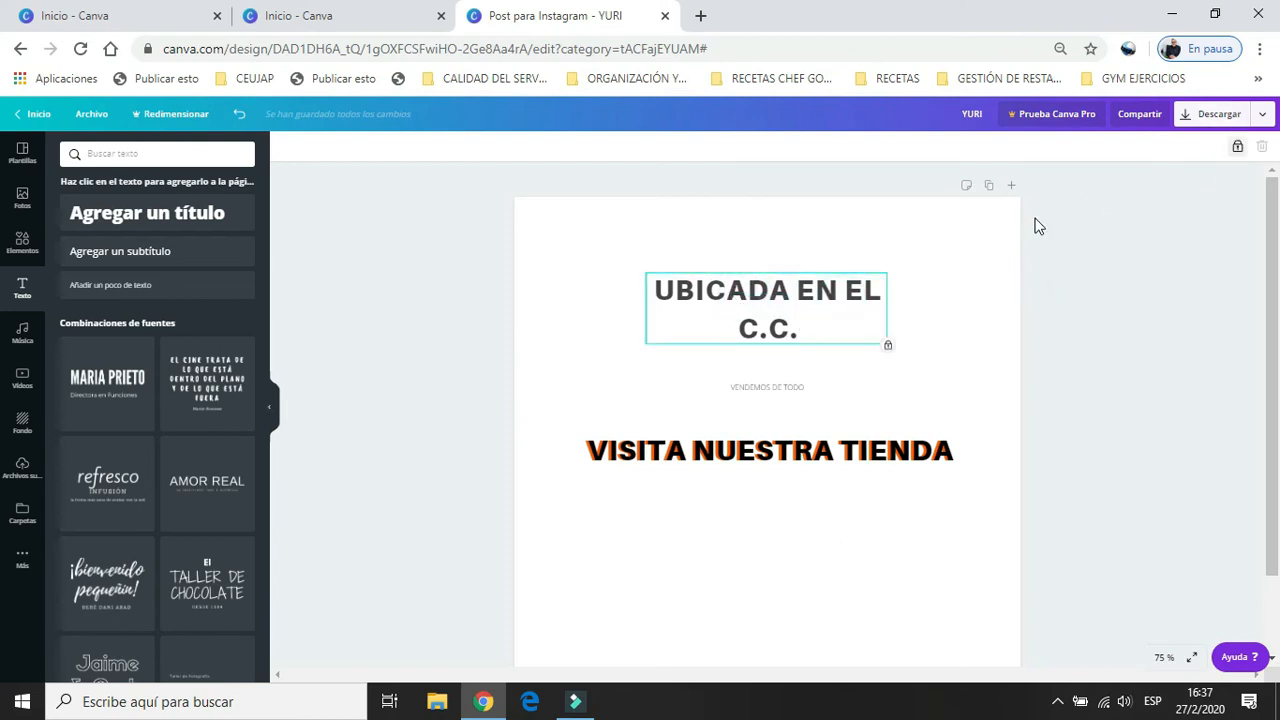
# Unlock the subheading "UBICADA EN EL C.C." and delete it from the page.
pyautogui.click(823, 293)
pyautogui.click(1236, 147)
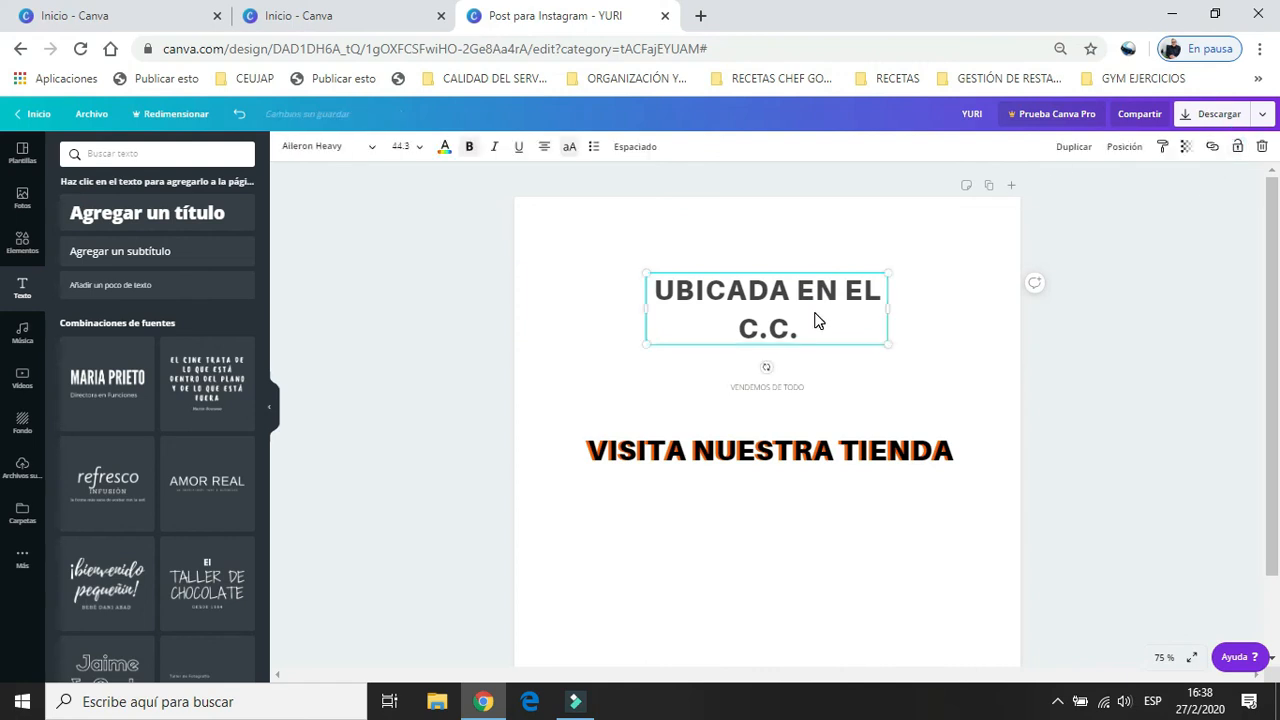
pyautogui.press('Delete')
# Move the black heading copy off the orange heading to above the "VENDEMOS DE TODO" text.
pyautogui.click(735, 448)
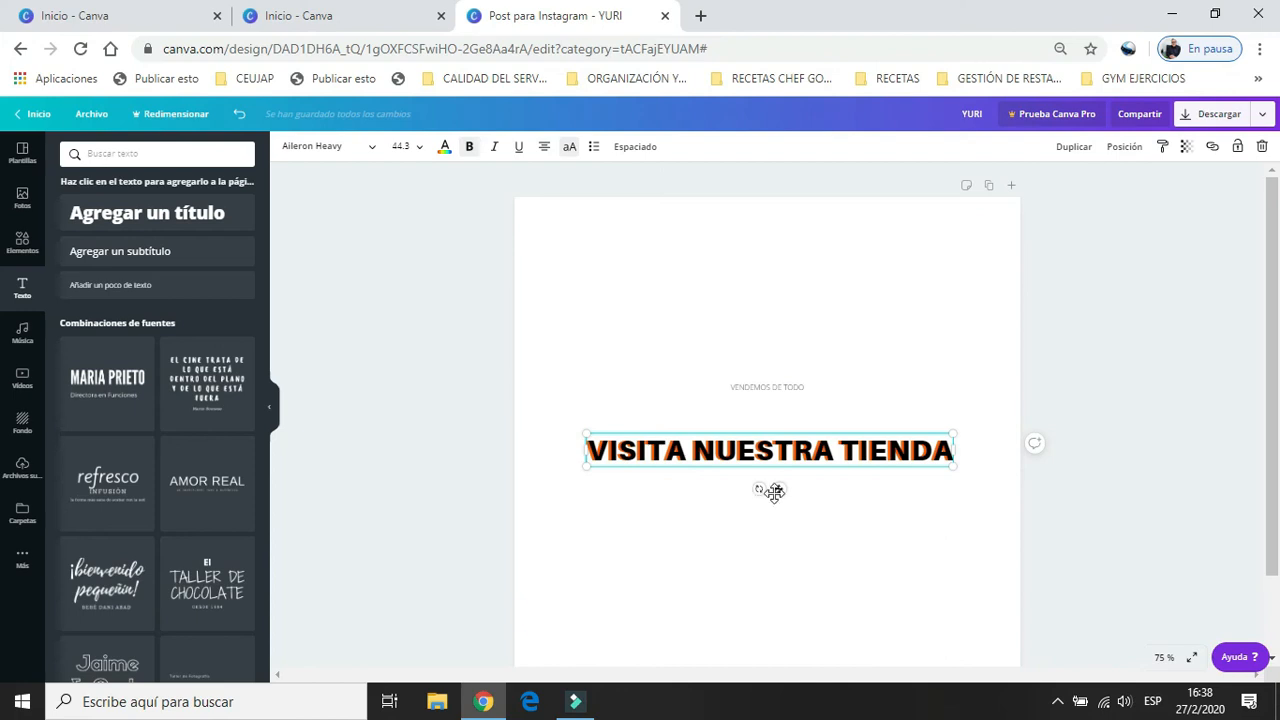
pyautogui.moveTo(779, 488); pyautogui.dragTo(760, 365)
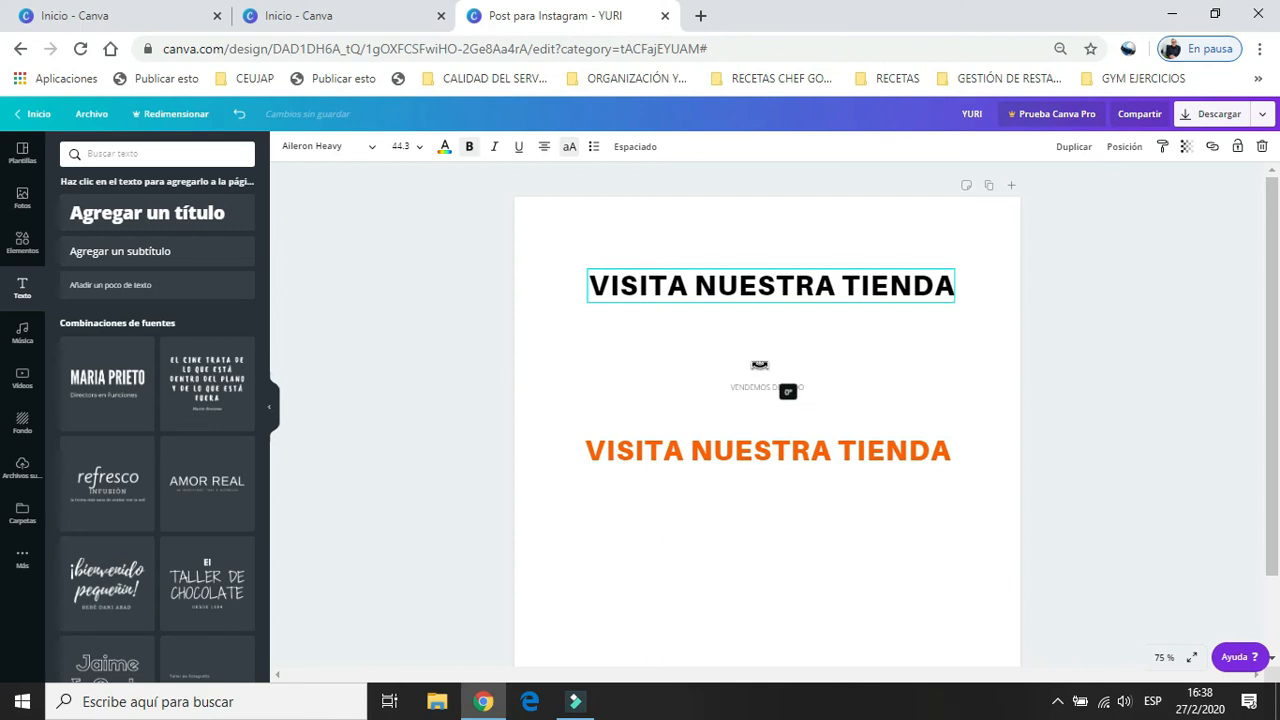
pyautogui.moveTo(760, 365); pyautogui.dragTo(760, 365)
# Clear the page by deleting the orange heading, the black heading and the "VENDEMOS DE TODO" text.
pyautogui.moveTo(510, 399); pyautogui.dragTo(978, 500)
pyautogui.press('Delete')
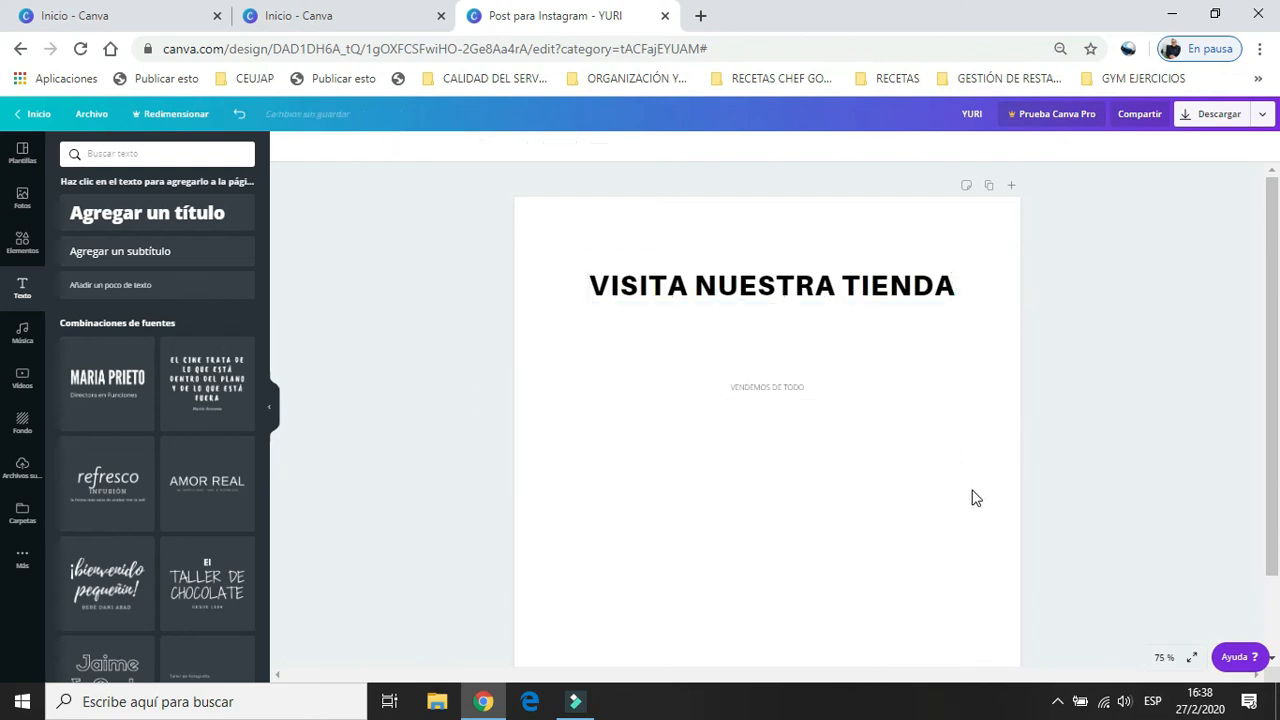
pyautogui.click(499, 235)
pyautogui.moveTo(1047, 451); pyautogui.dragTo(1063, 451)
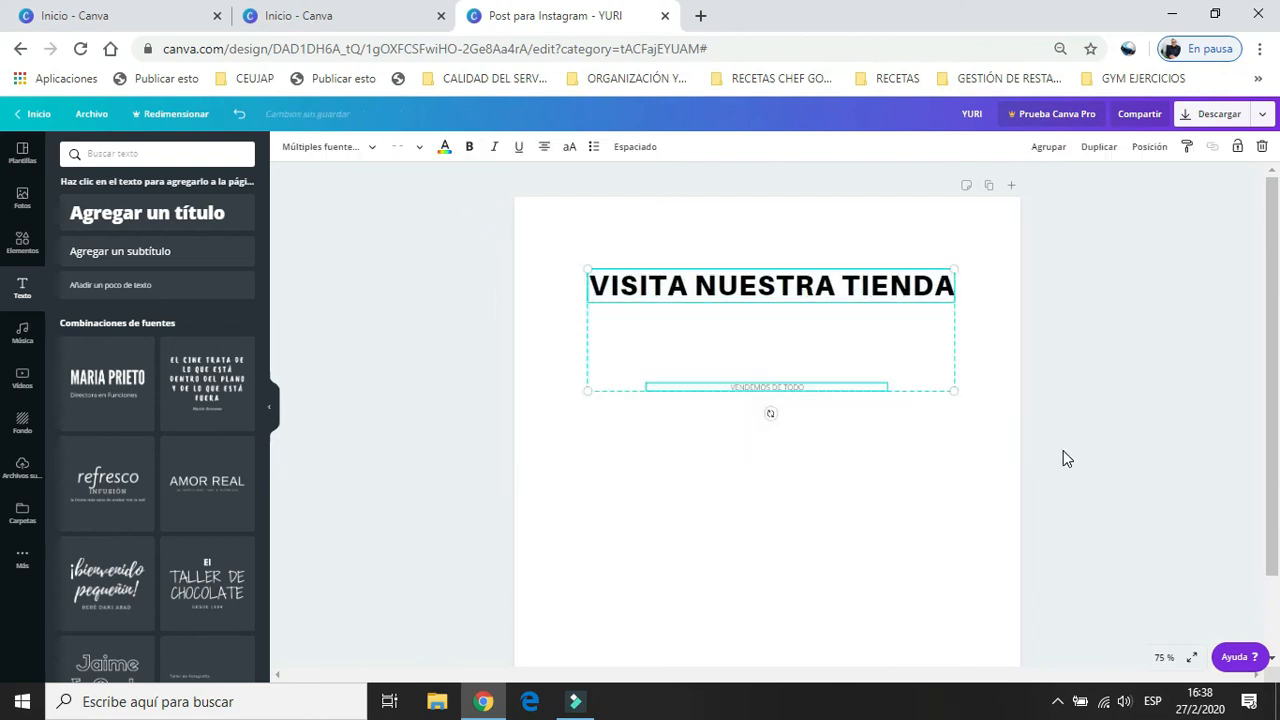
pyautogui.press('Delete')
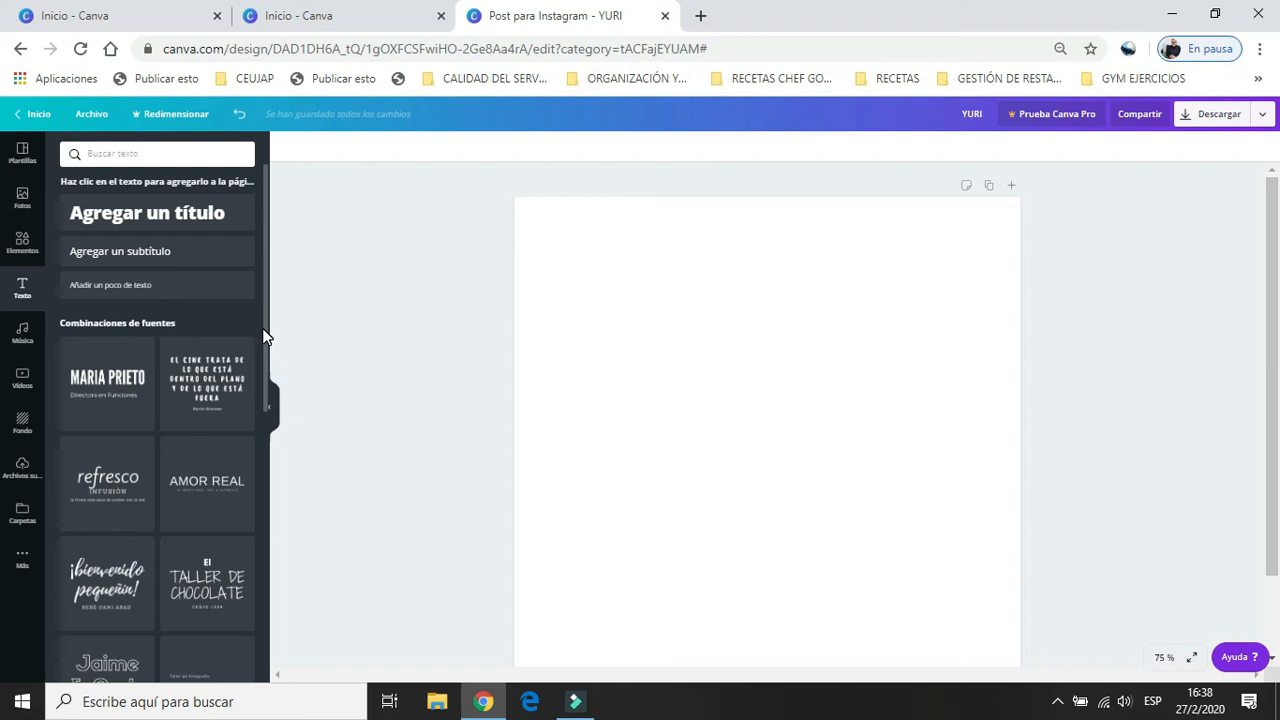
# Add the first font combination to the blank page and open its title line for editing.
pyautogui.click(88, 394)
pyautogui.click(88, 394)
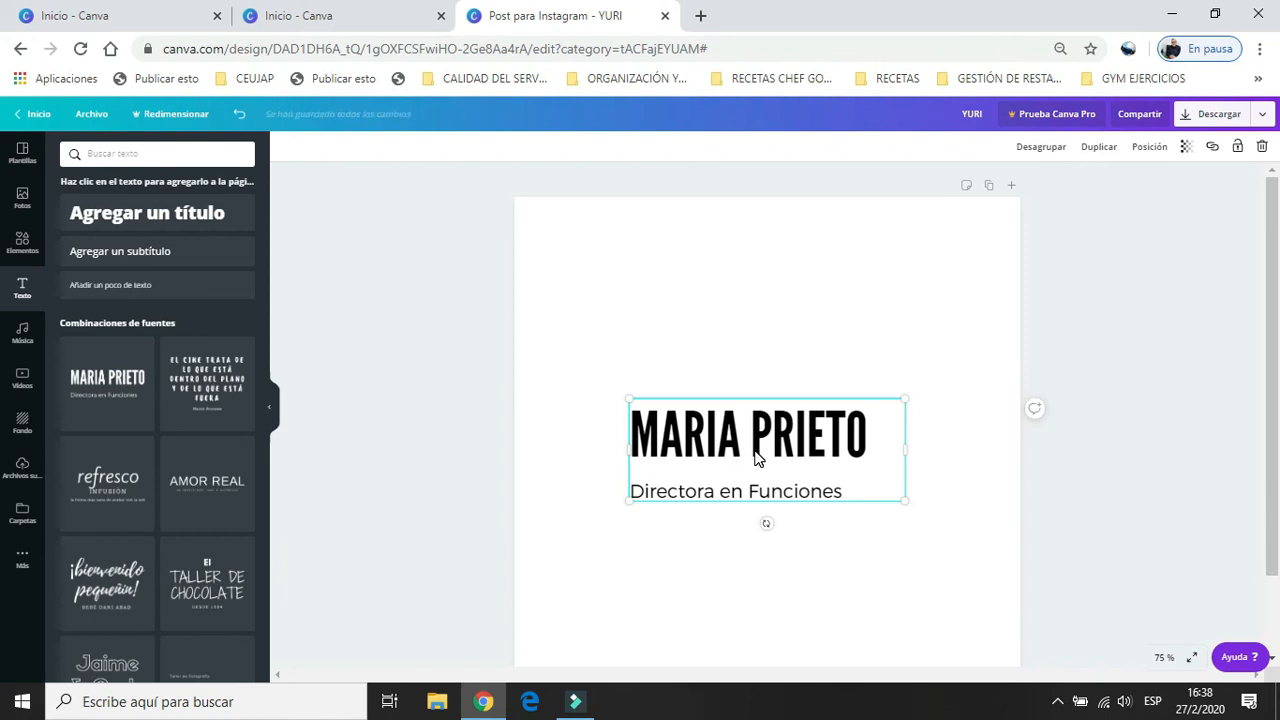
pyautogui.doubleClick(757, 457)
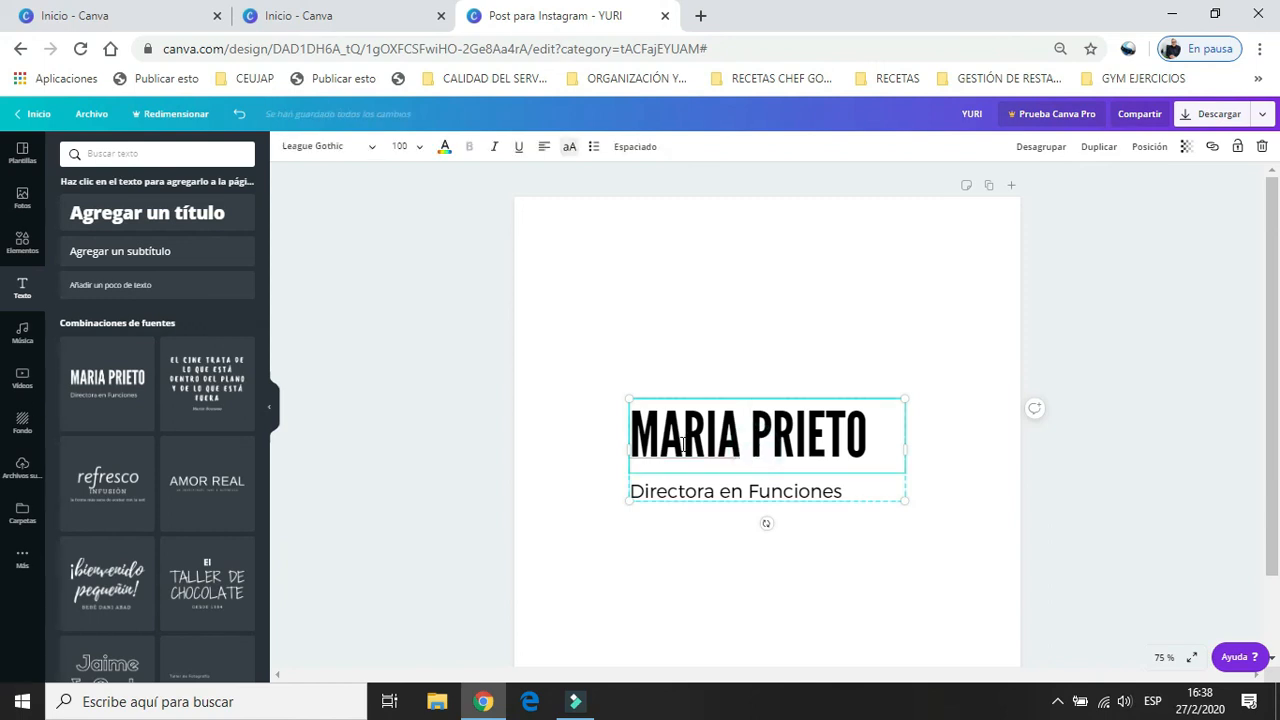
# Delete the title and the "Directora en Funciones" line of the added font combination.
pyautogui.click(594, 482)
pyautogui.click(702, 448)
pyautogui.press('Delete')
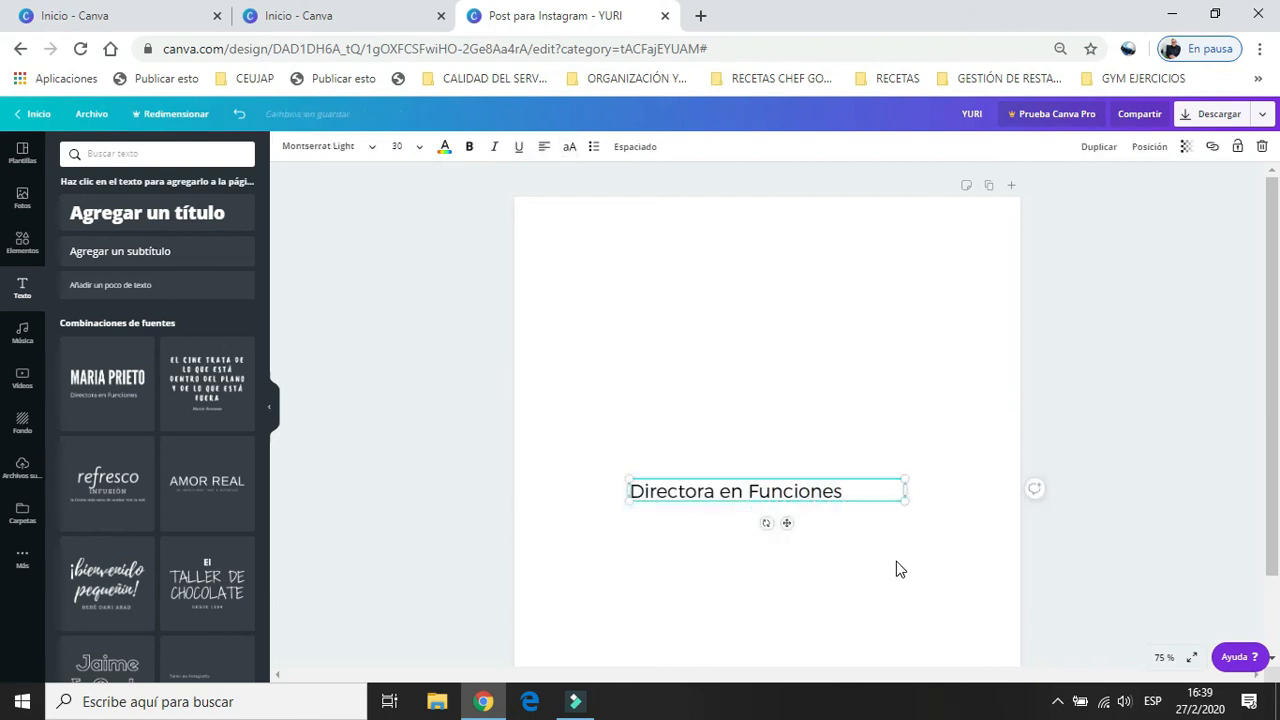
pyautogui.press('Delete')
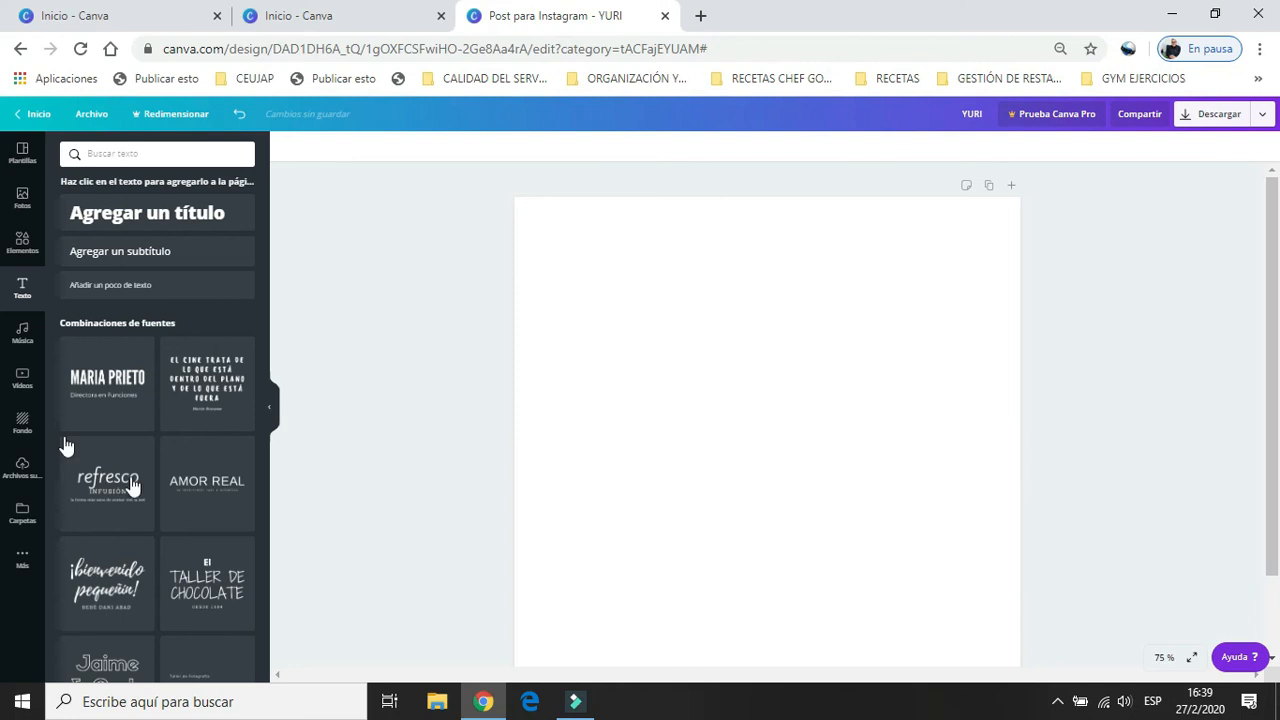
# Add the "Me gusta hacerte sonreír" font combination to the blank page.
pyautogui.moveTo(264, 371); pyautogui.dragTo(255, 561)
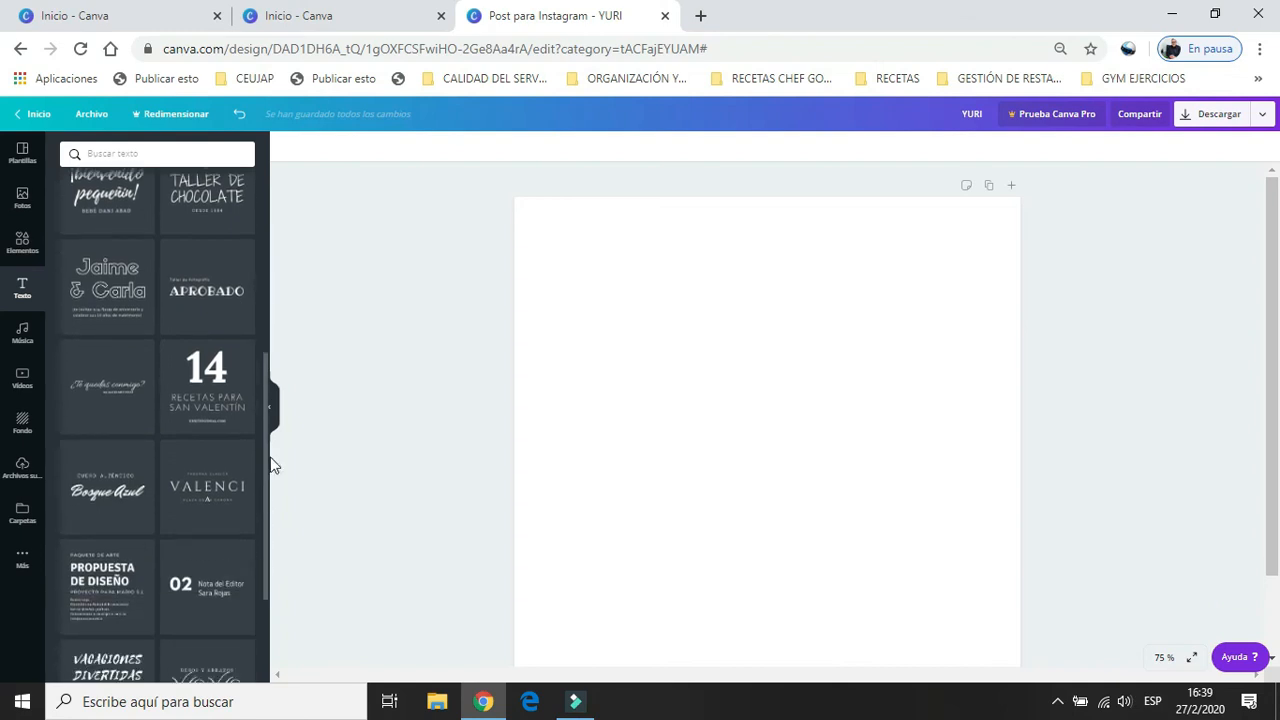
pyautogui.moveTo(266, 461); pyautogui.dragTo(262, 589)
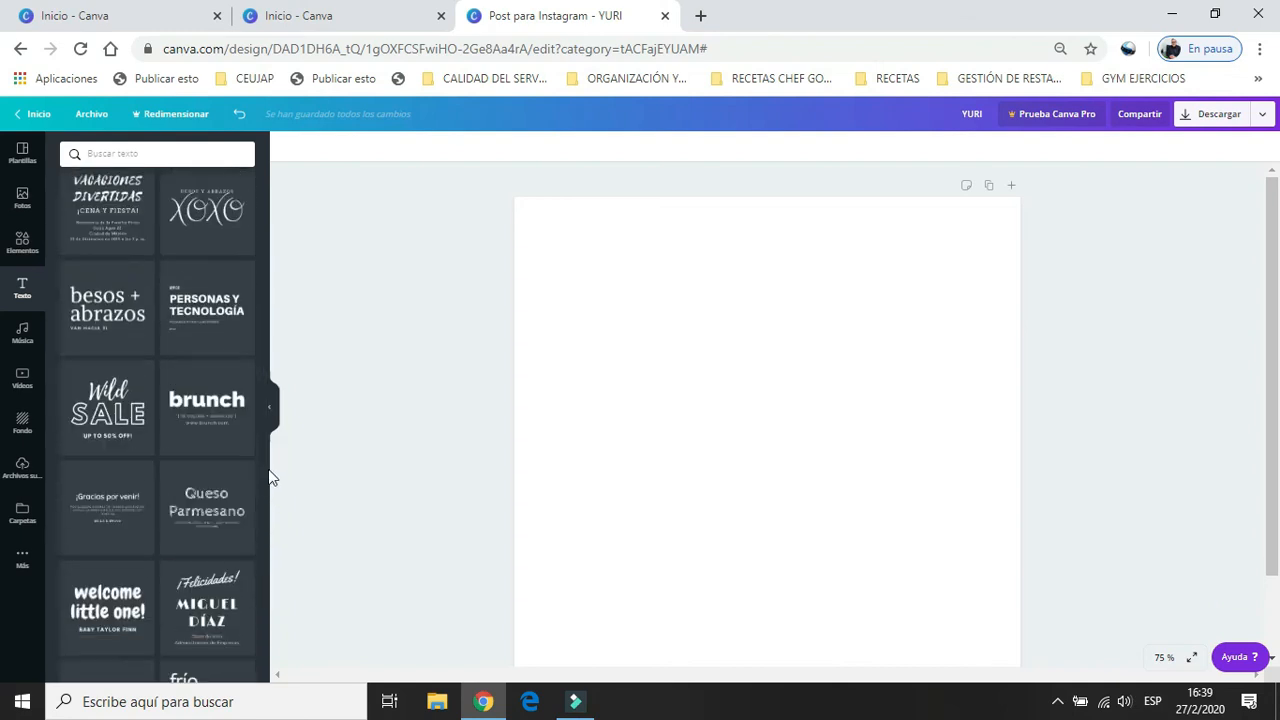
pyautogui.moveTo(266, 472); pyautogui.dragTo(267, 598)
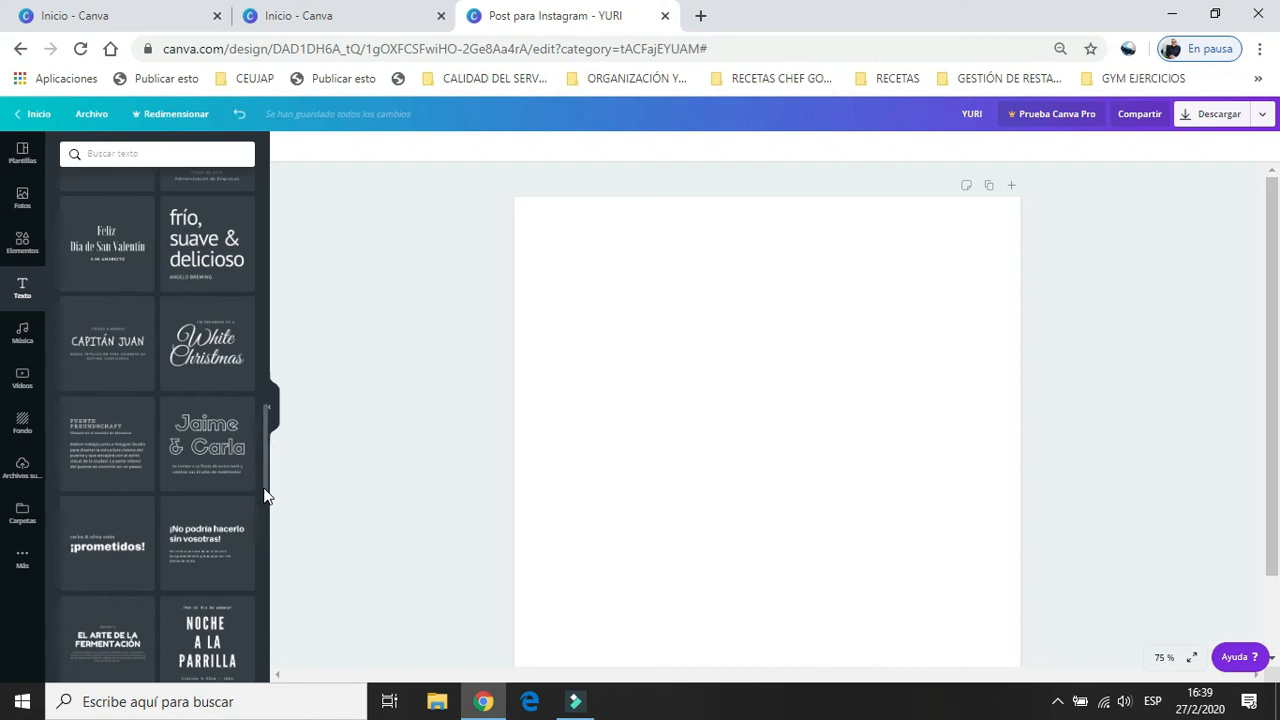
pyautogui.moveTo(265, 478); pyautogui.dragTo(267, 545)
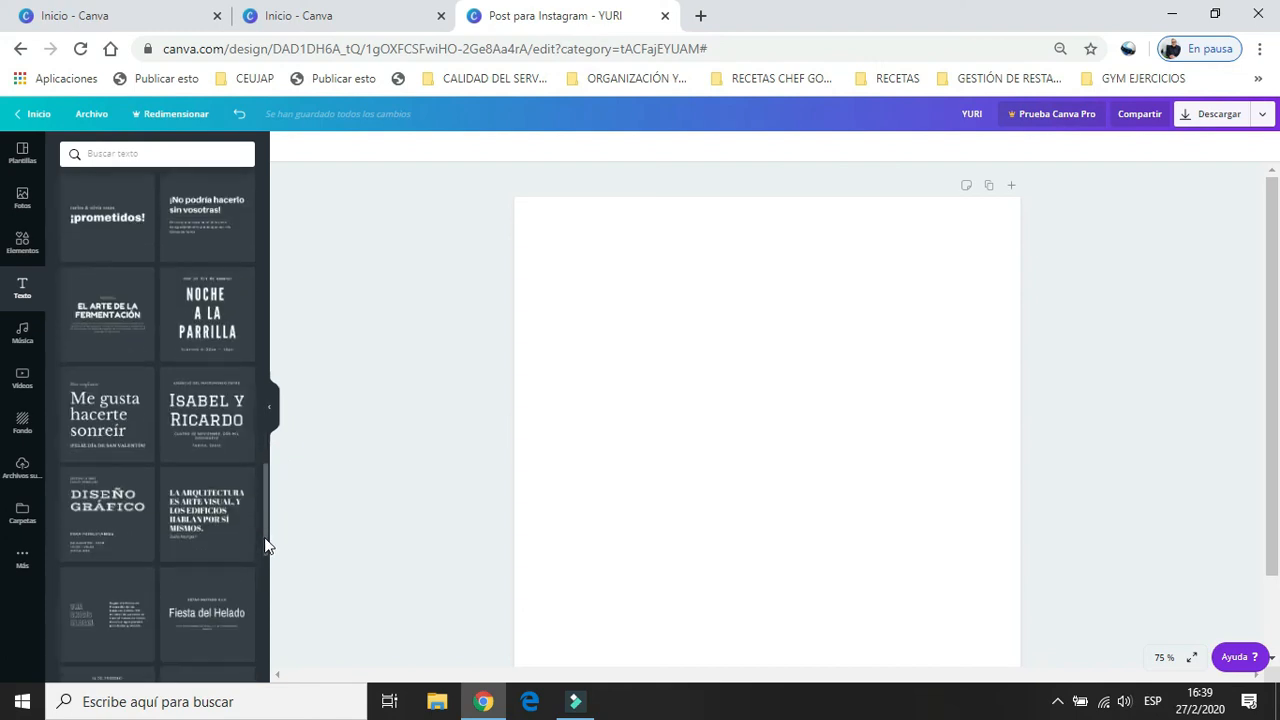
pyautogui.click(86, 415)
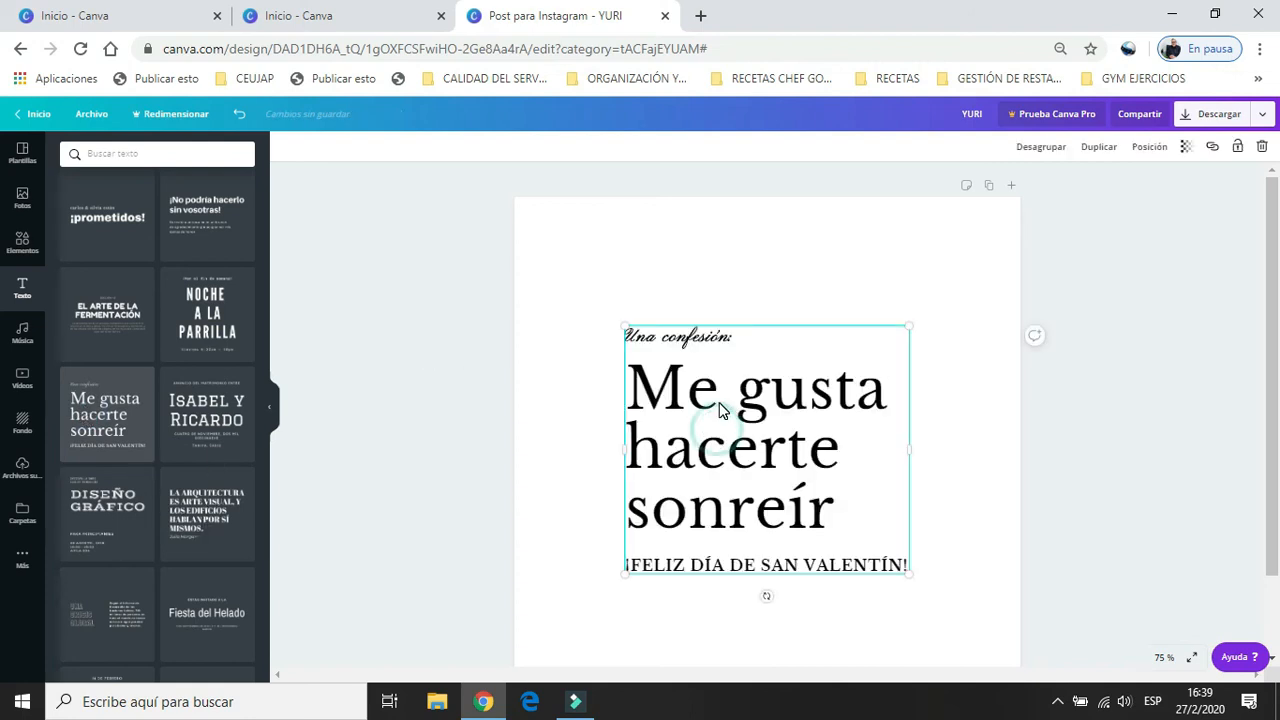
# Move the whole "Me gusta hacerte sonreír" text group from the middle of the page to its upper-left area.
pyautogui.moveTo(717, 430); pyautogui.dragTo(719, 403)
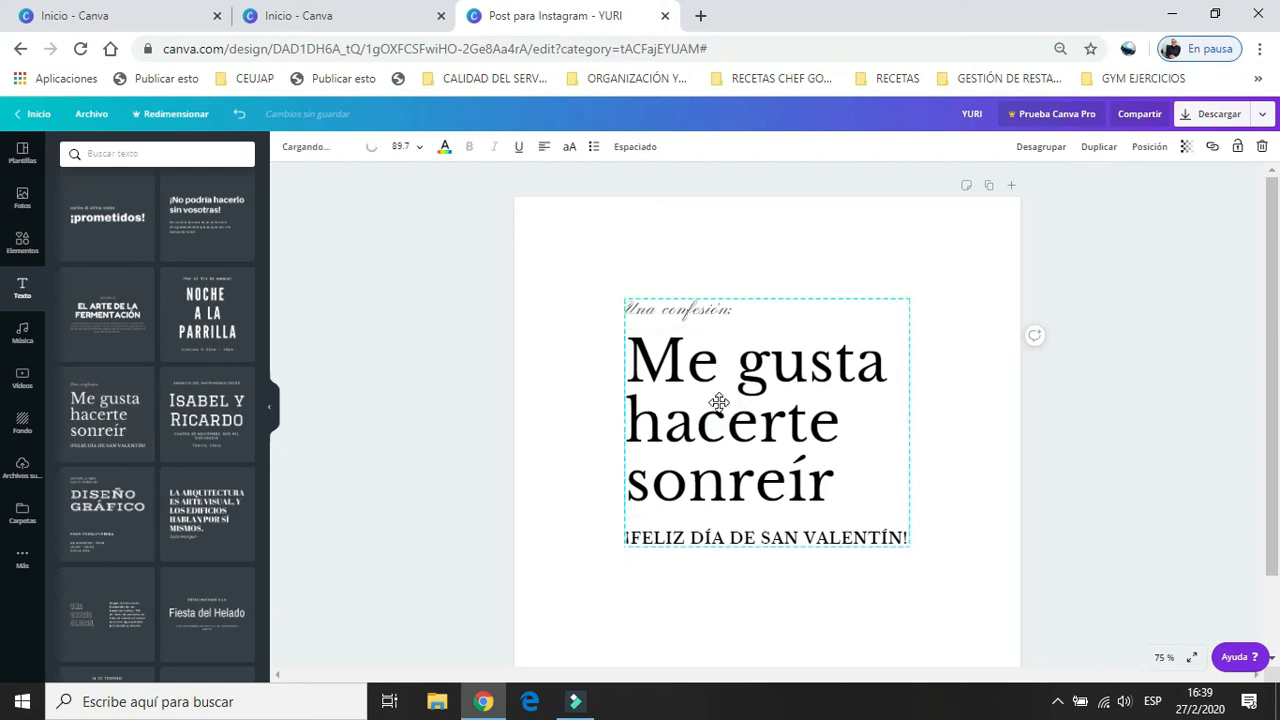
pyautogui.click(679, 540)
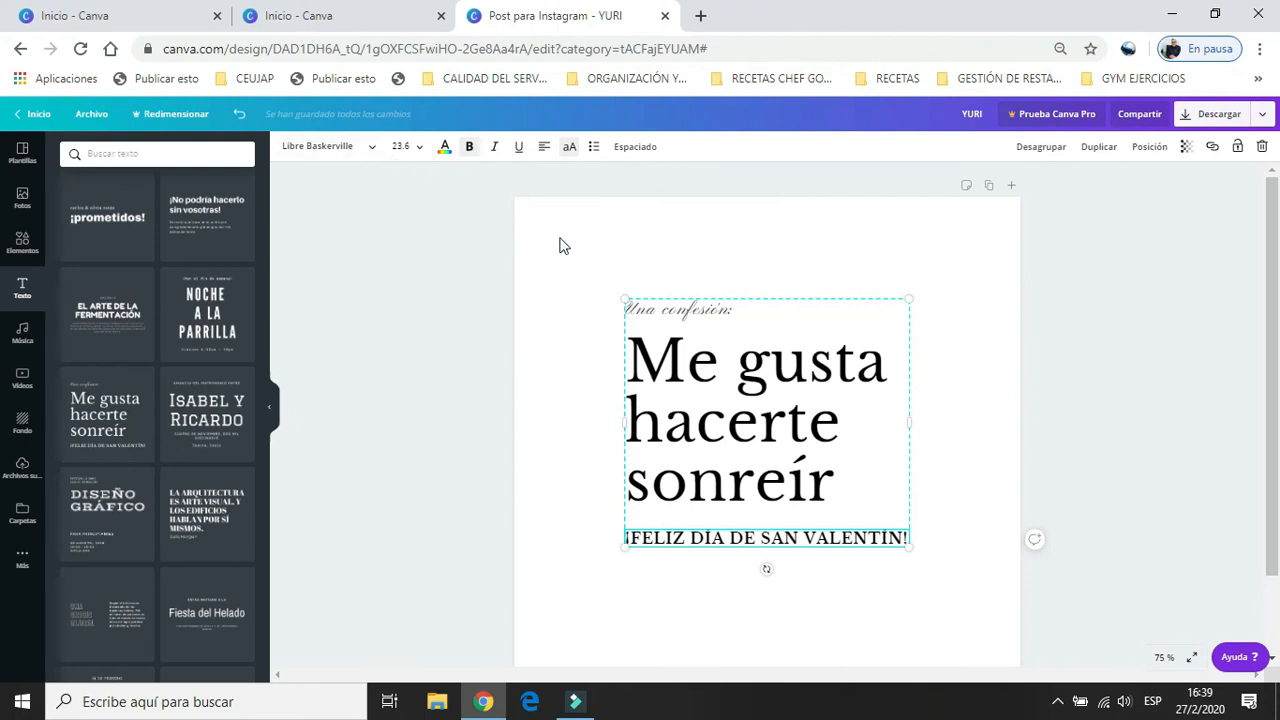
pyautogui.click(574, 354)
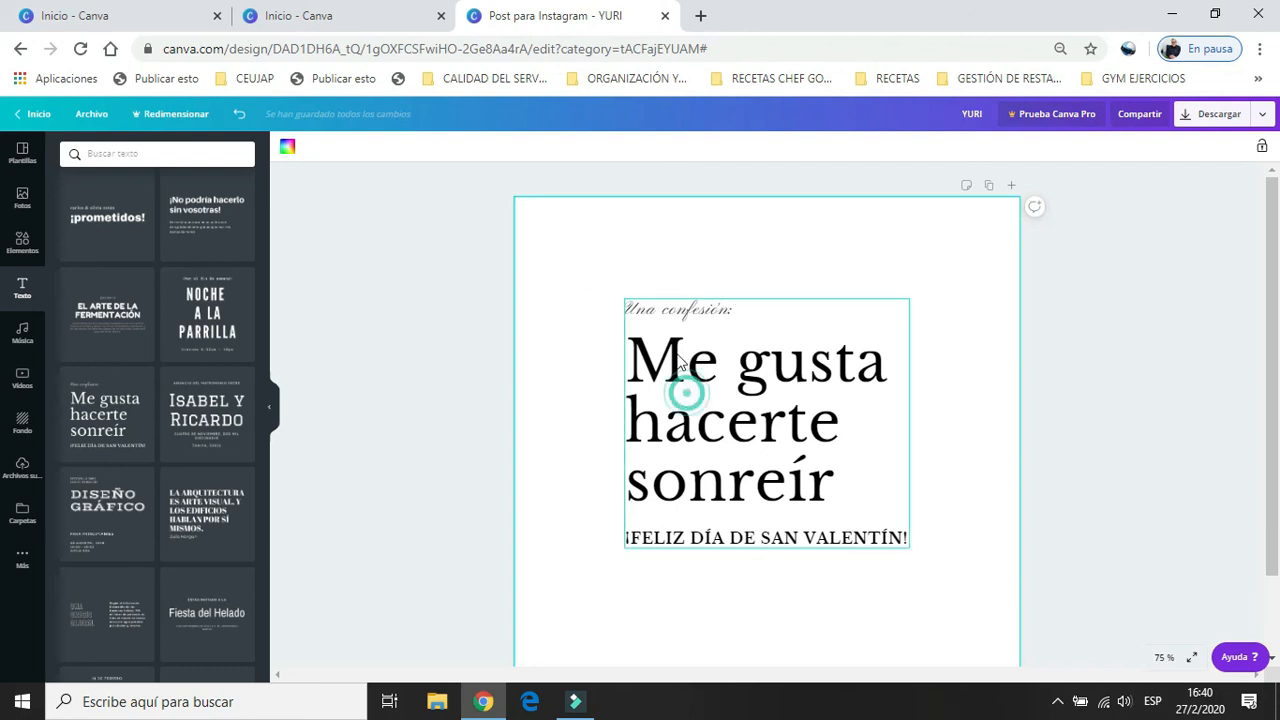
pyautogui.moveTo(687, 393); pyautogui.dragTo(601, 315)
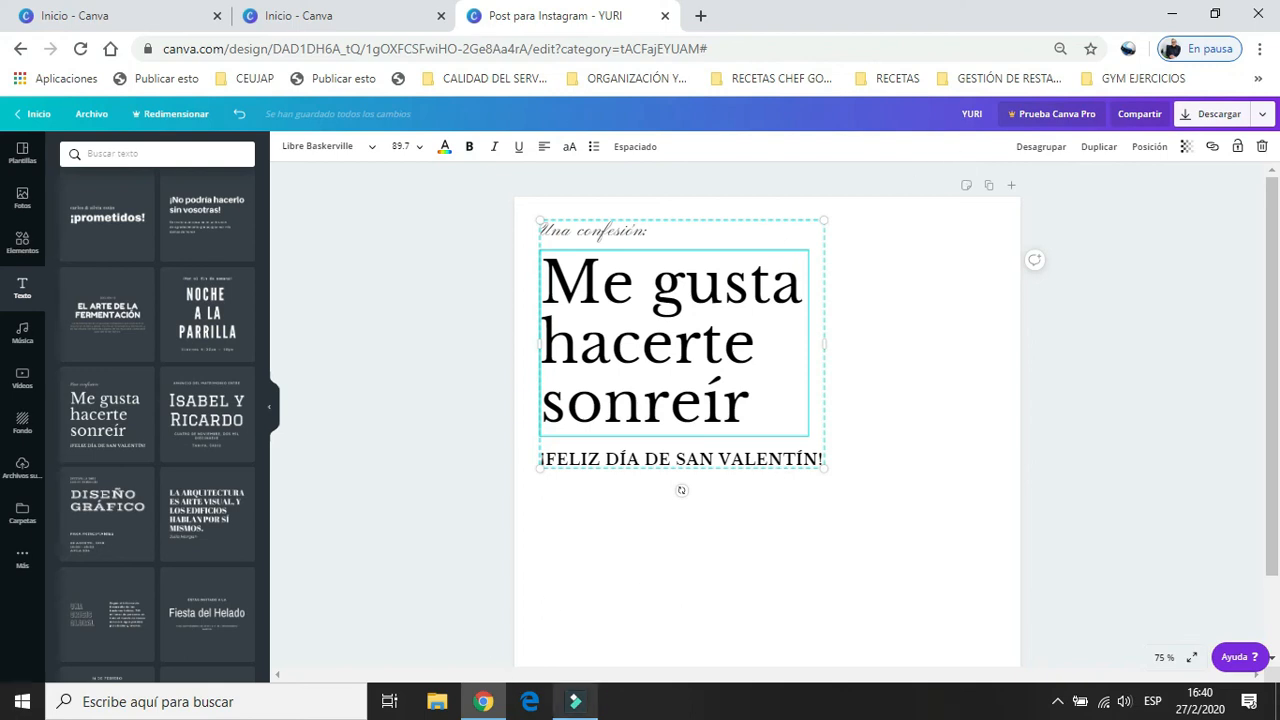
pyautogui.moveTo(577, 703)
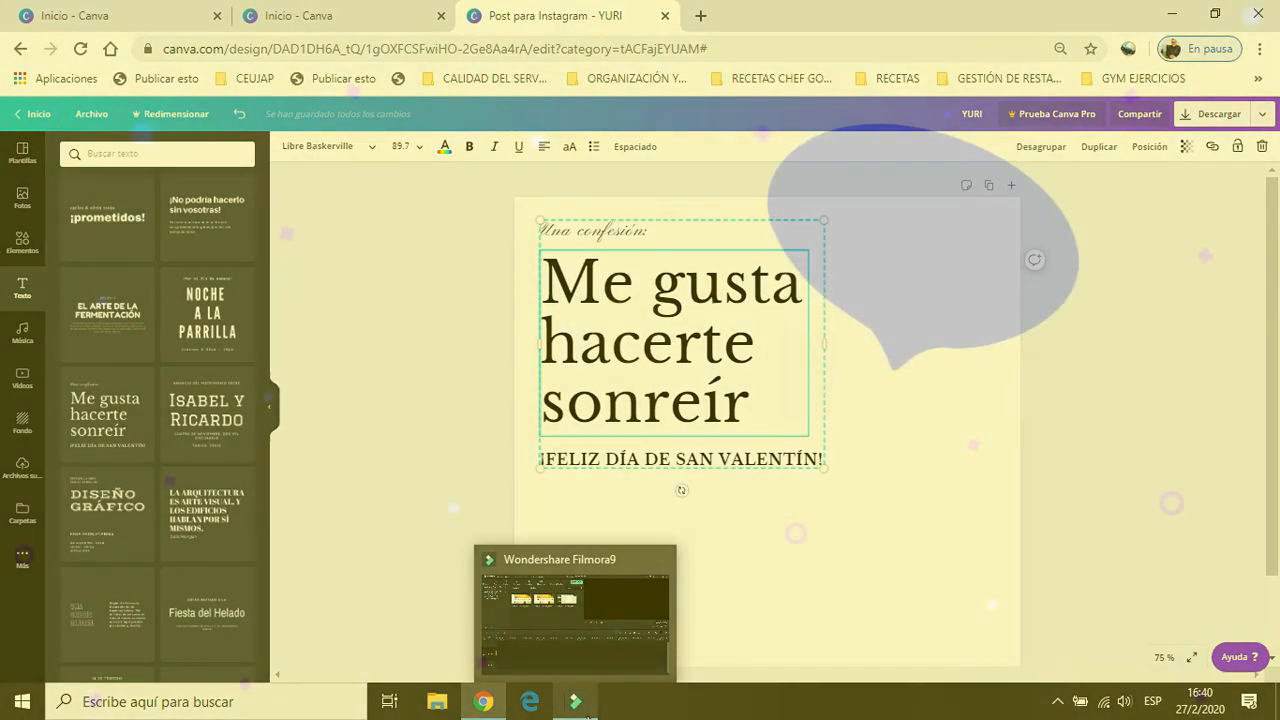